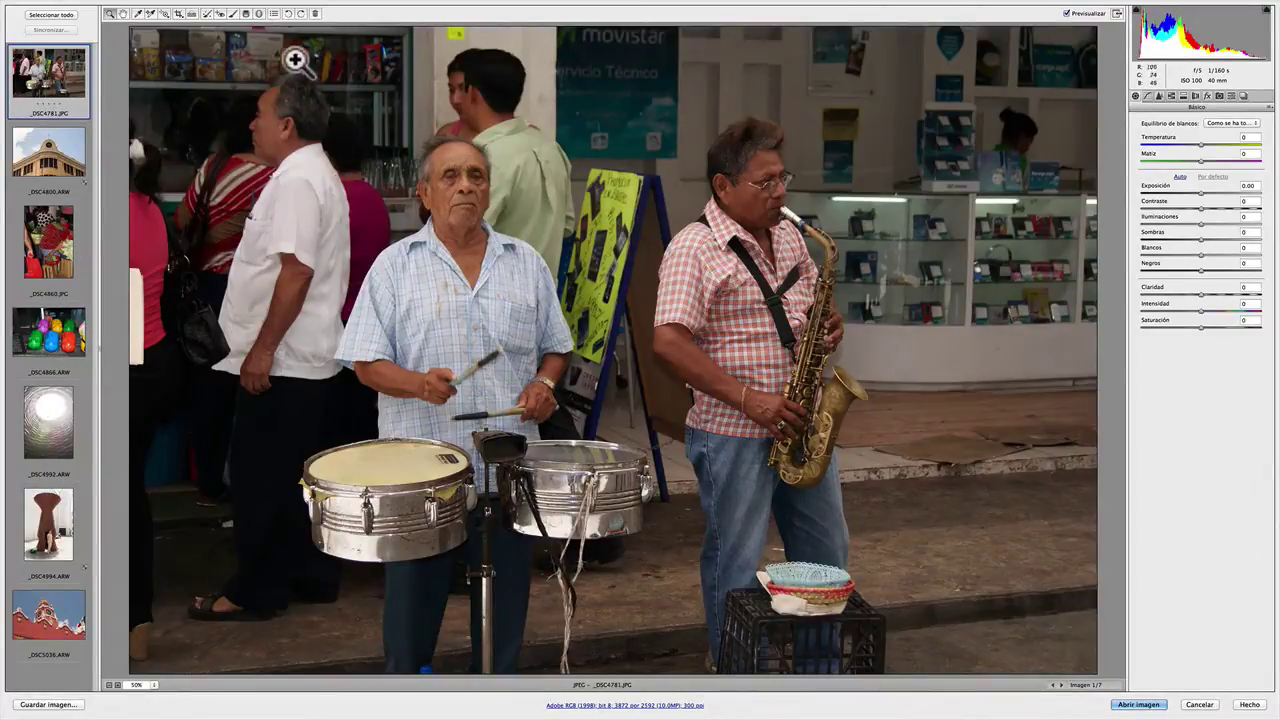
Choose the Radial Filter tool and set its Exposure to -1.65
{"action": "left_click", "coordinate": [259, 14]}
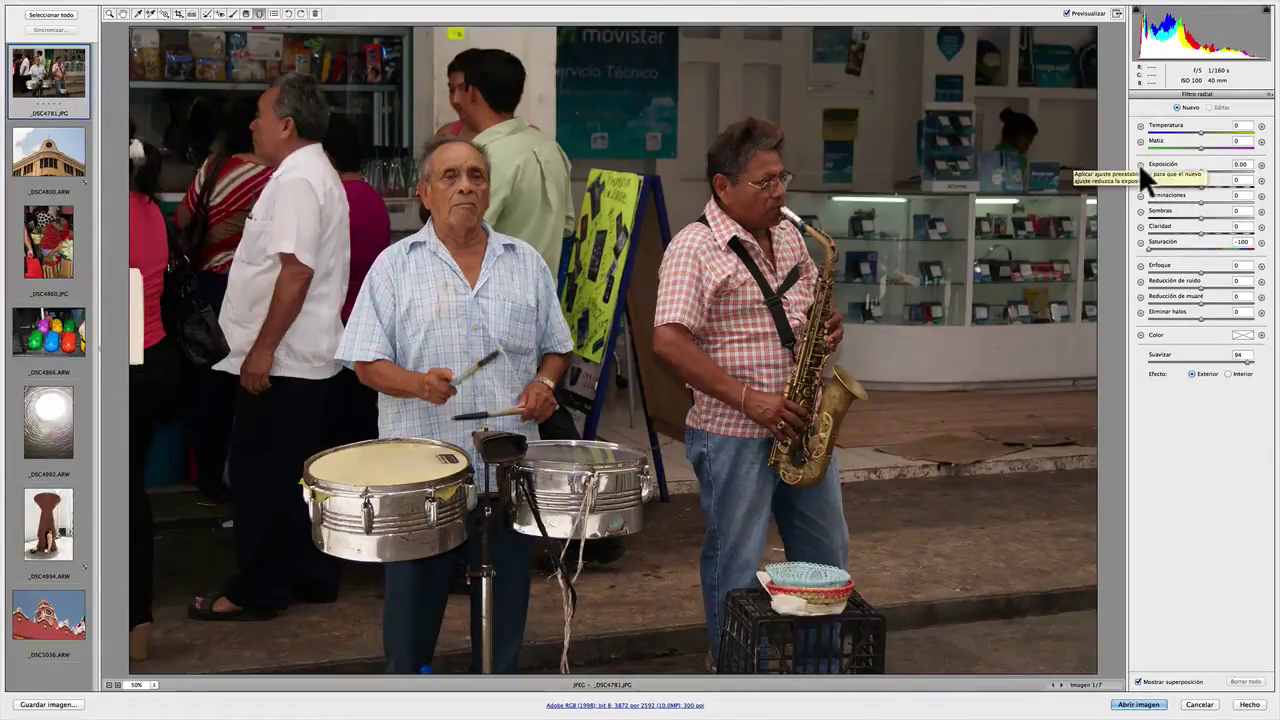
{"action": "left_click", "coordinate": [1140, 164]}
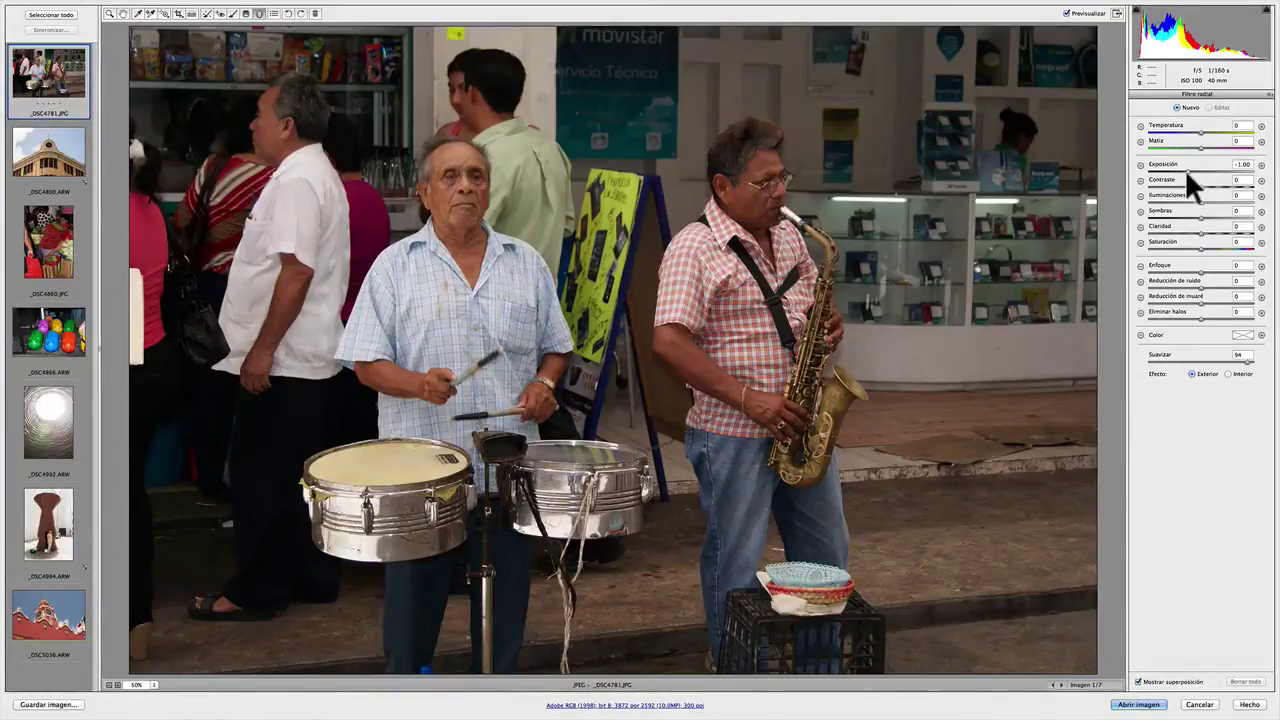
{"action": "left_click", "coordinate": [1185, 169]}
{"action": "key", "text": "Down"}
{"action": "key", "text": "Down"}
{"action": "key", "text": "Down"}
Draw an elliptical radial filter over the saxophonist's head and recentre it there
{"action": "left_click", "coordinate": [750, 170]}
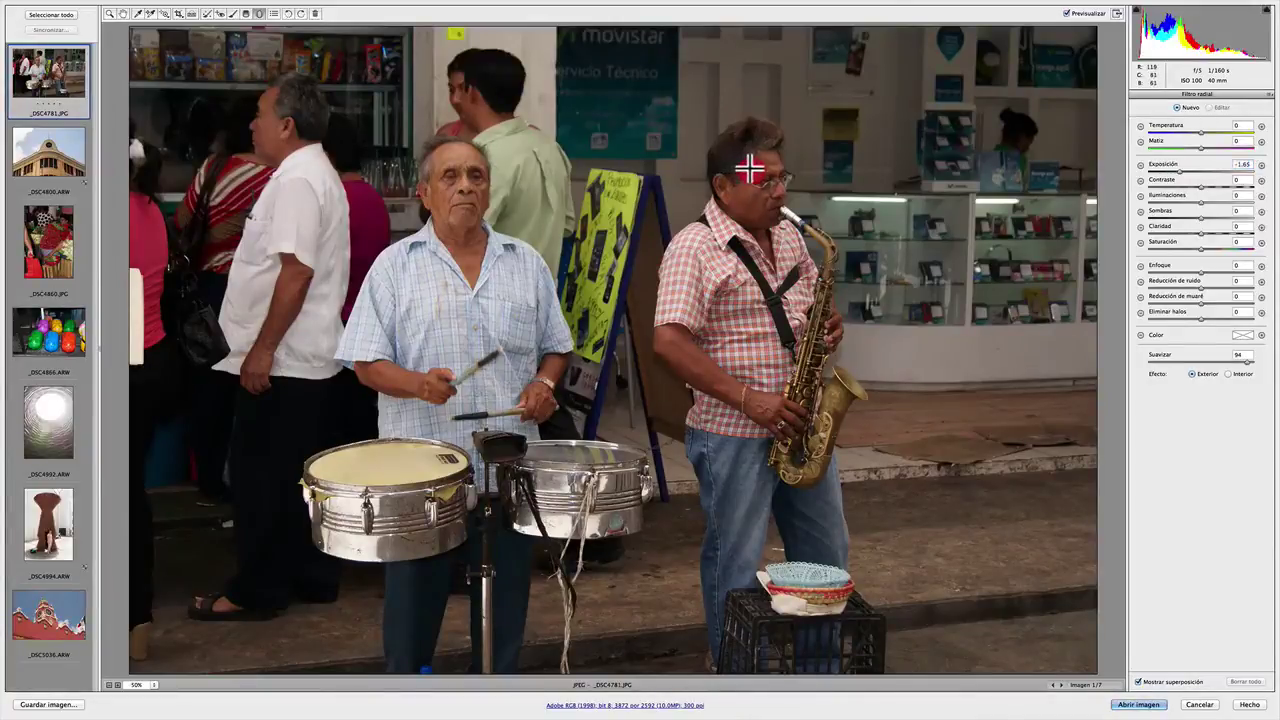
{"action": "left_click_drag", "start_coordinate": [750, 170], "coordinate": [770, 199]}
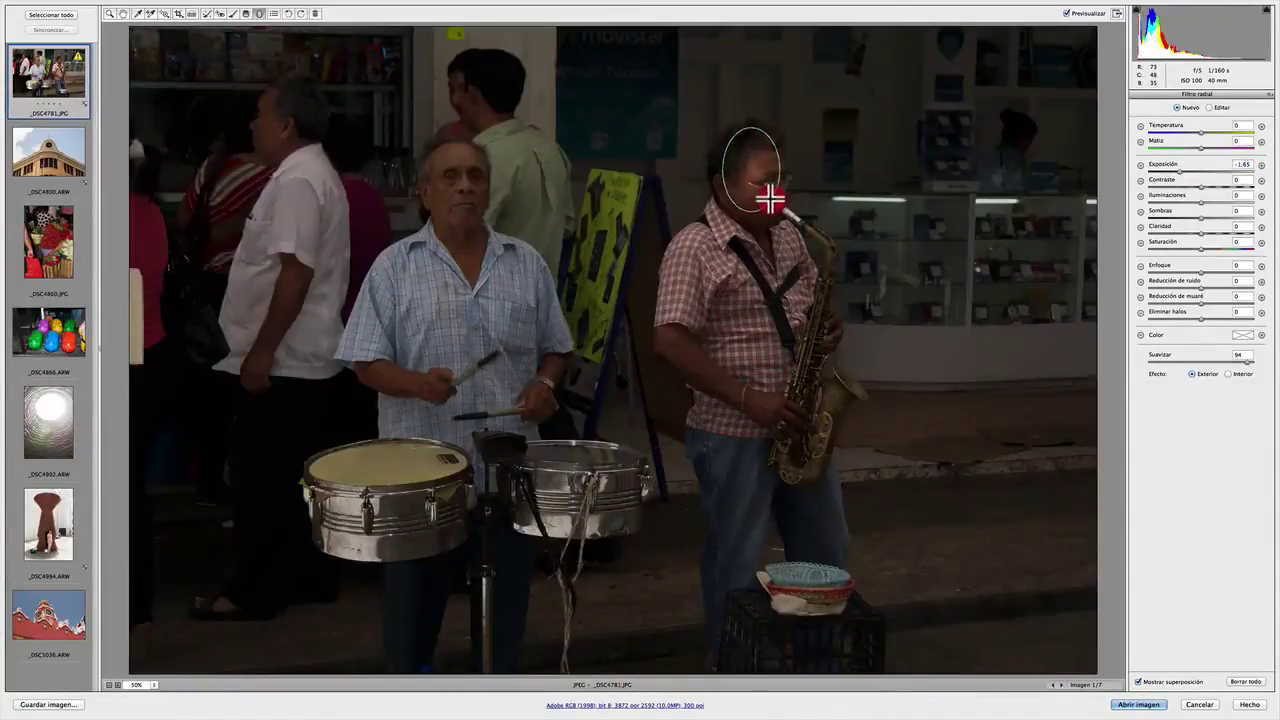
{"action": "left_click_drag", "start_coordinate": [770, 199], "coordinate": [791, 218]}
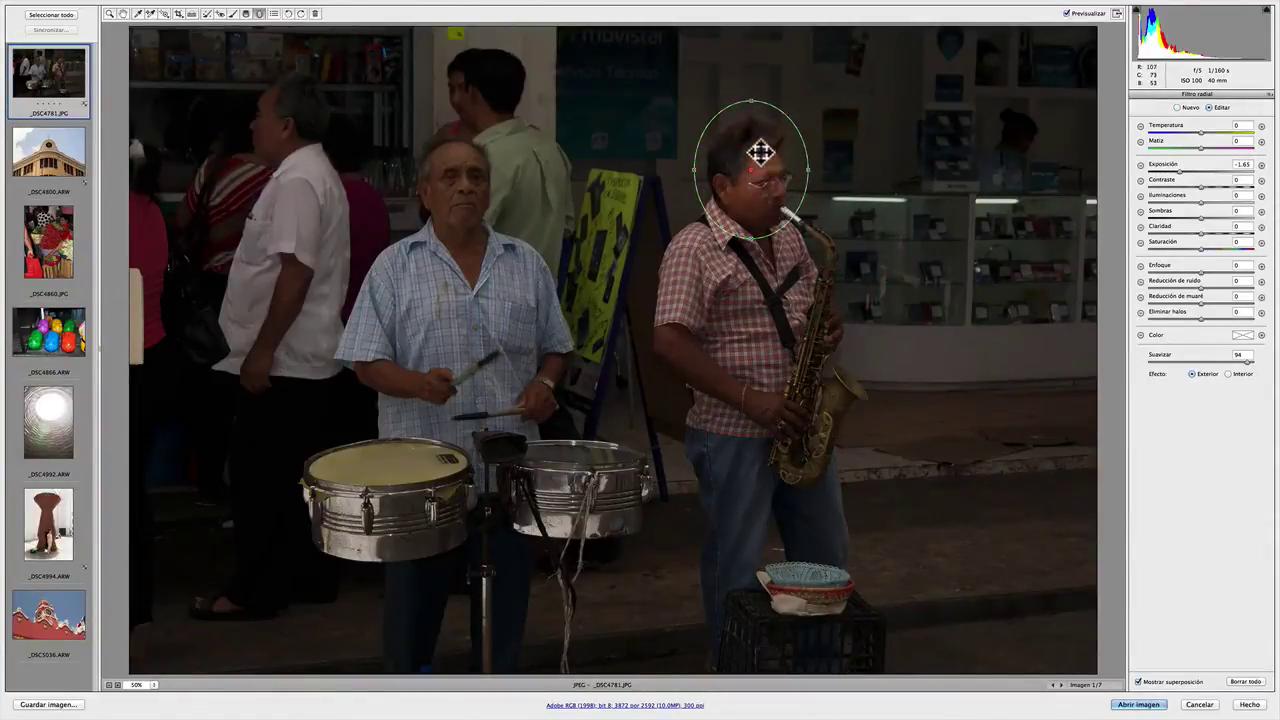
{"action": "left_click_drag", "start_coordinate": [760, 152], "coordinate": [762, 178]}
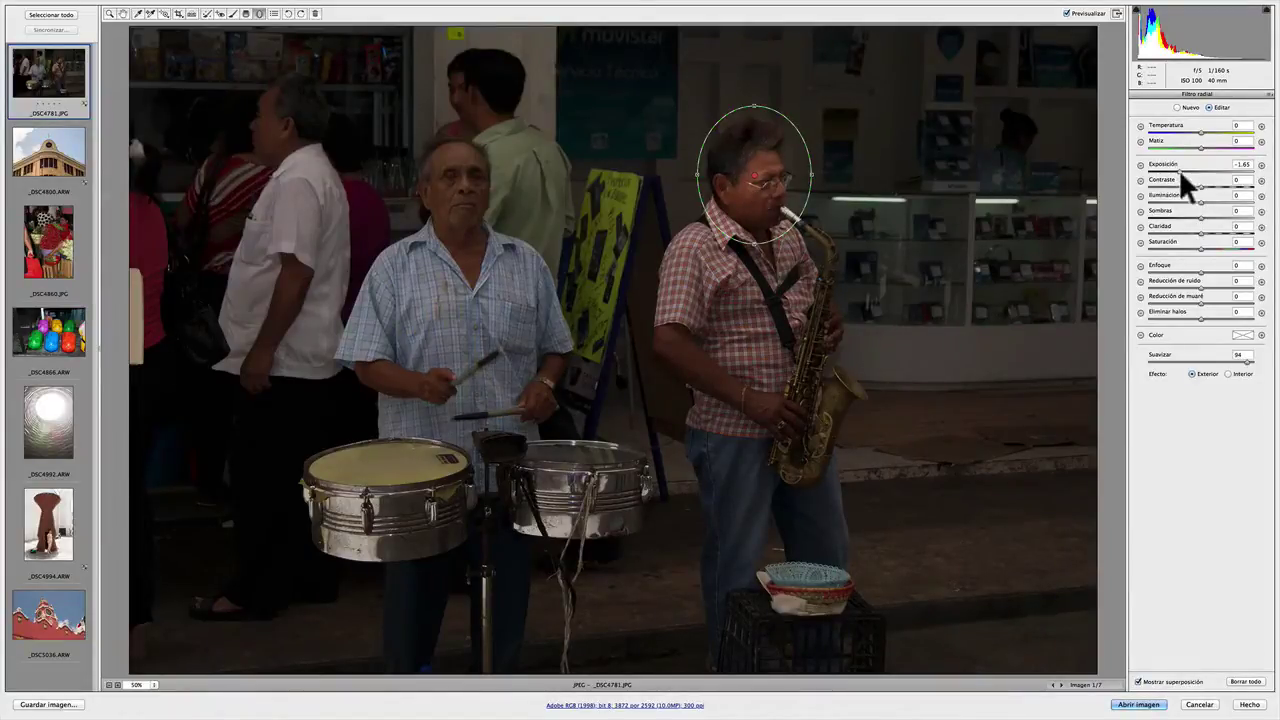
Set Exposure 0, Contrast +100, Highlights -25, Shadows +66, Clarity +27 and Saturation +100
{"action": "left_click_drag", "start_coordinate": [1179, 170], "coordinate": [1150, 172]}
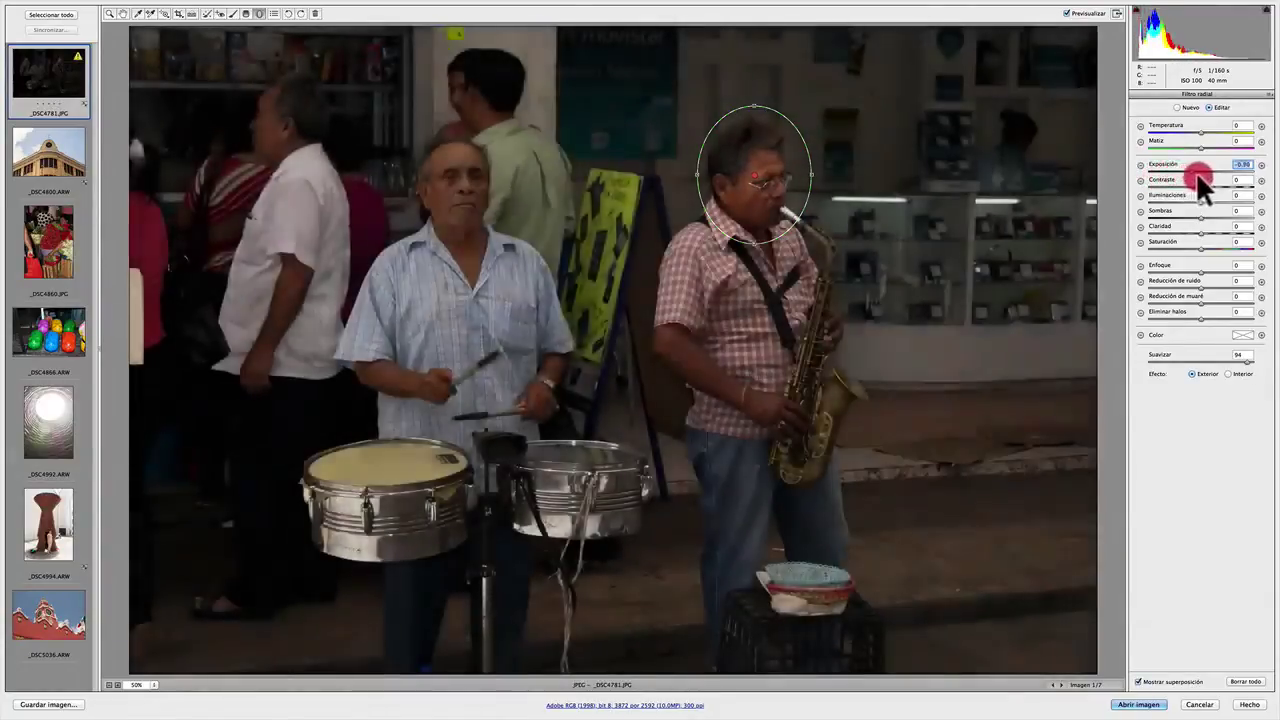
{"action": "mouse_move", "coordinate": [1160, 174]}
{"action": "left_mouse_down"}
{"action": "mouse_move", "coordinate": [1251, 186]}
{"action": "mouse_move", "coordinate": [1209, 170]}
{"action": "mouse_move", "coordinate": [1189, 169]}
{"action": "mouse_move", "coordinate": [1258, 193]}
{"action": "mouse_move", "coordinate": [1150, 203]}
{"action": "mouse_move", "coordinate": [1213, 199]}
{"action": "mouse_move", "coordinate": [1187, 196]}
{"action": "left_mouse_up"}
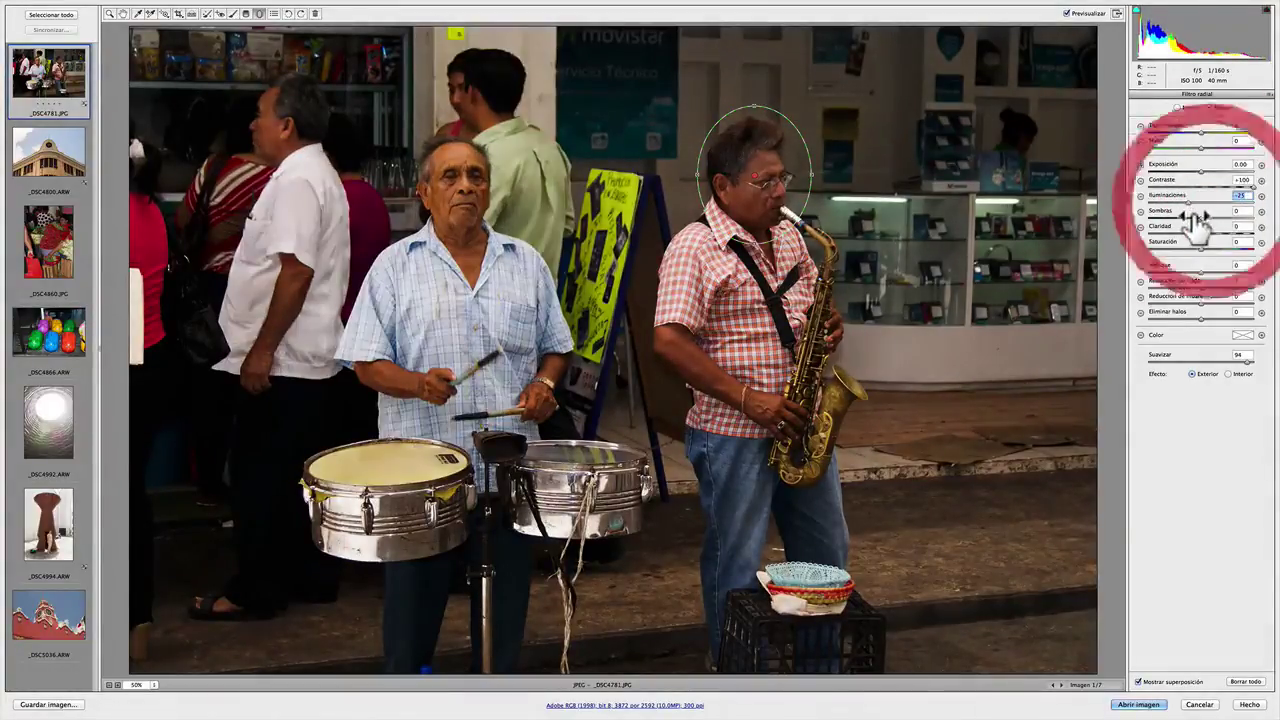
{"action": "mouse_move", "coordinate": [1200, 213]}
{"action": "left_mouse_down"}
{"action": "mouse_move", "coordinate": [1168, 213]}
{"action": "mouse_move", "coordinate": [1237, 228]}
{"action": "left_mouse_up"}
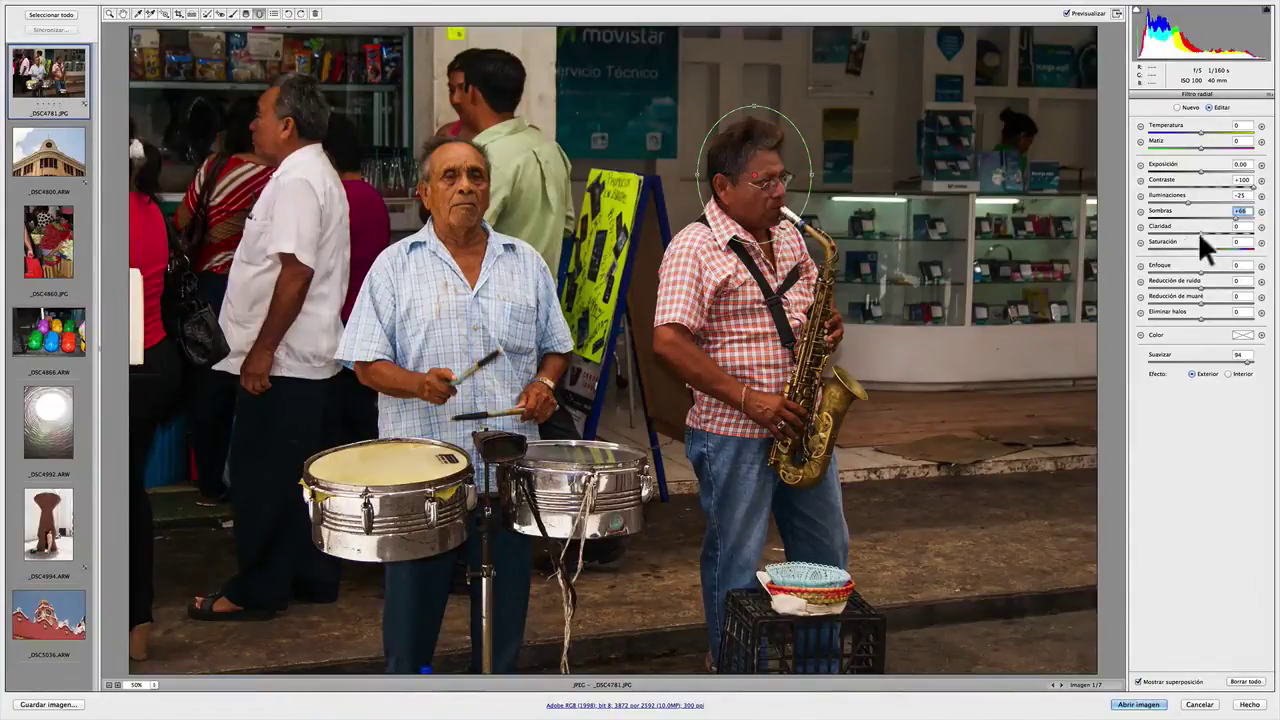
{"action": "left_click_drag", "start_coordinate": [1201, 232], "coordinate": [1241, 238]}
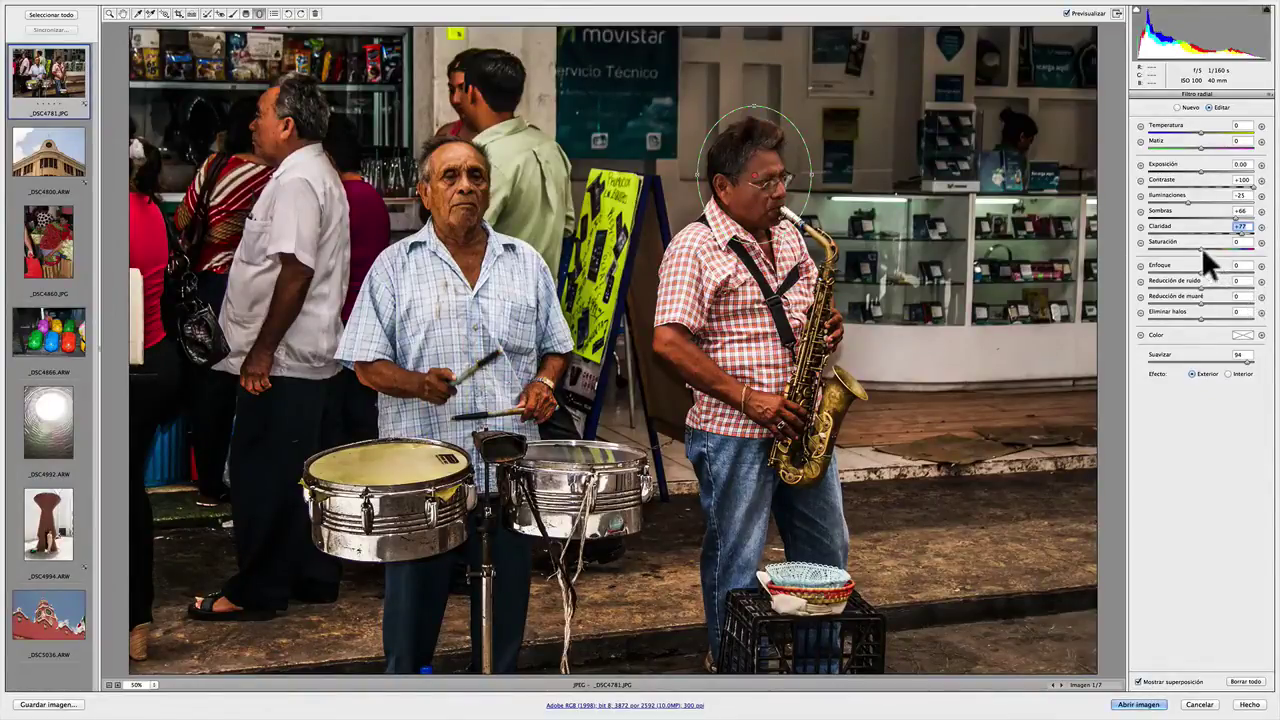
{"action": "left_click_drag", "start_coordinate": [1205, 248], "coordinate": [1272, 250]}
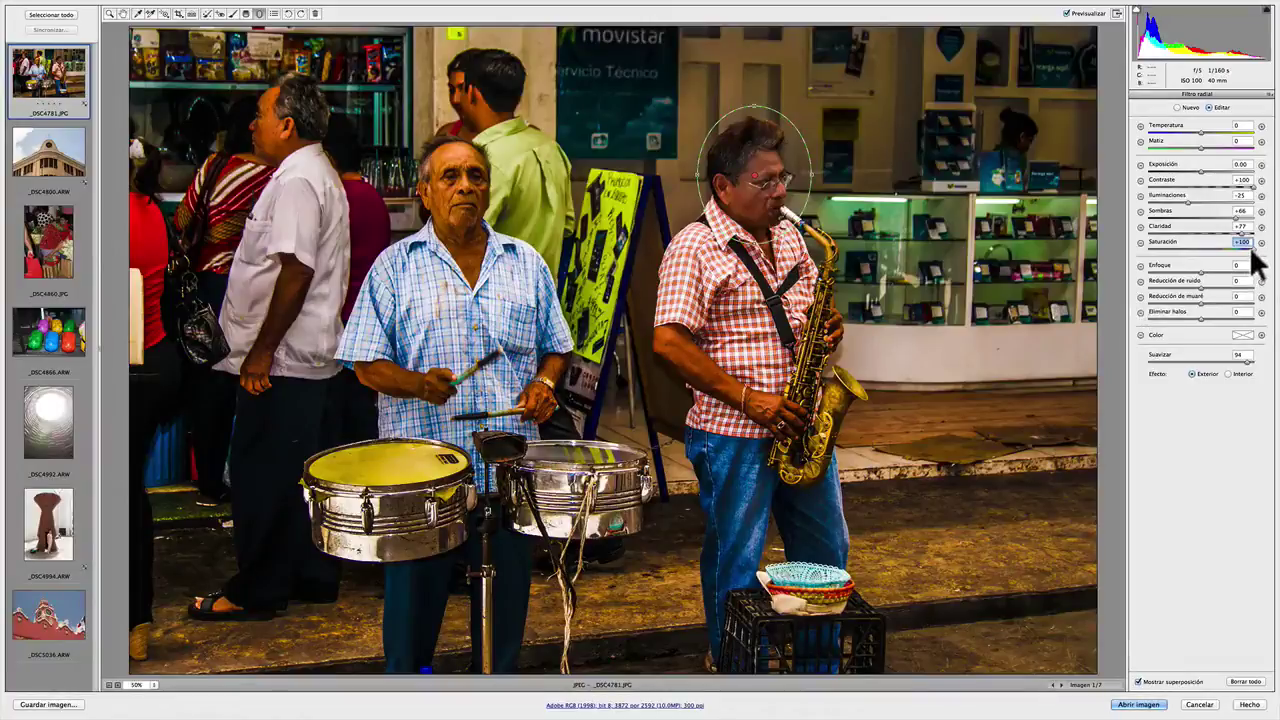
{"action": "left_click_drag", "start_coordinate": [1245, 245], "coordinate": [1109, 249]}
{"action": "key", "text": "ctrl+z"}
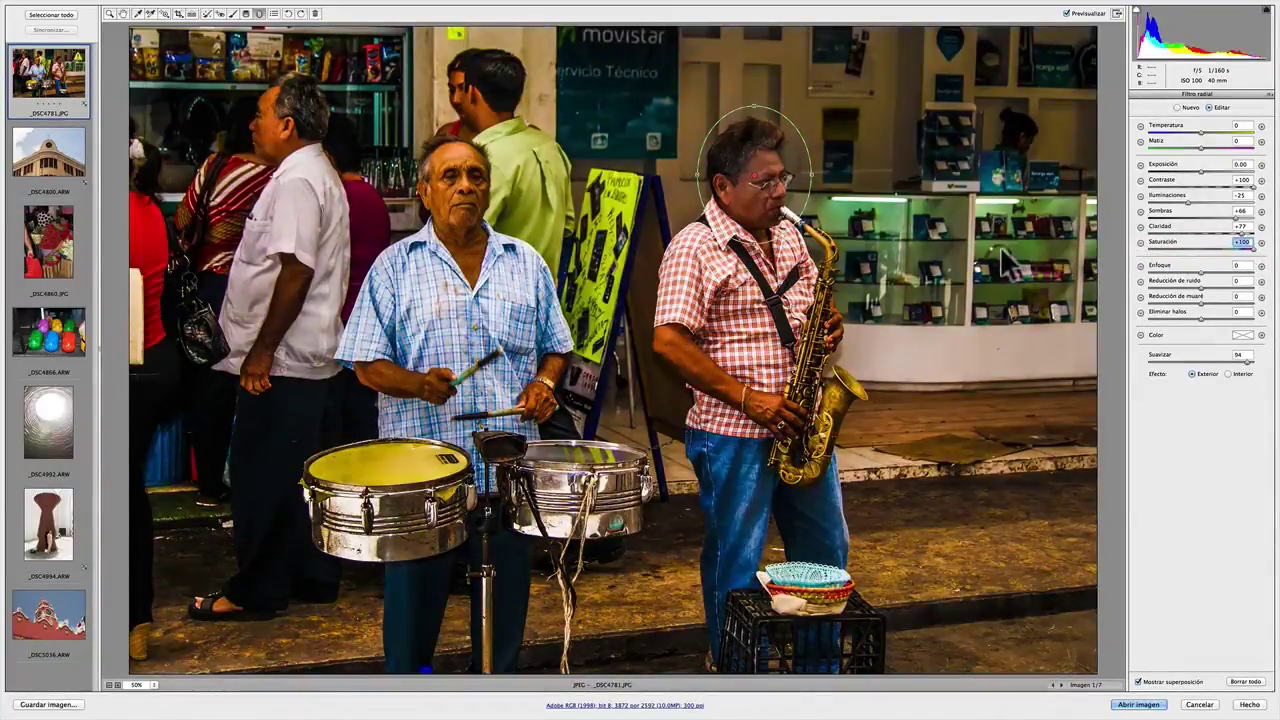
Set Saturation -100, Sharpness +100, Noise Reduction +41, Defringe +40, then open the Color picker
{"action": "key", "text": "ctrl+z"}
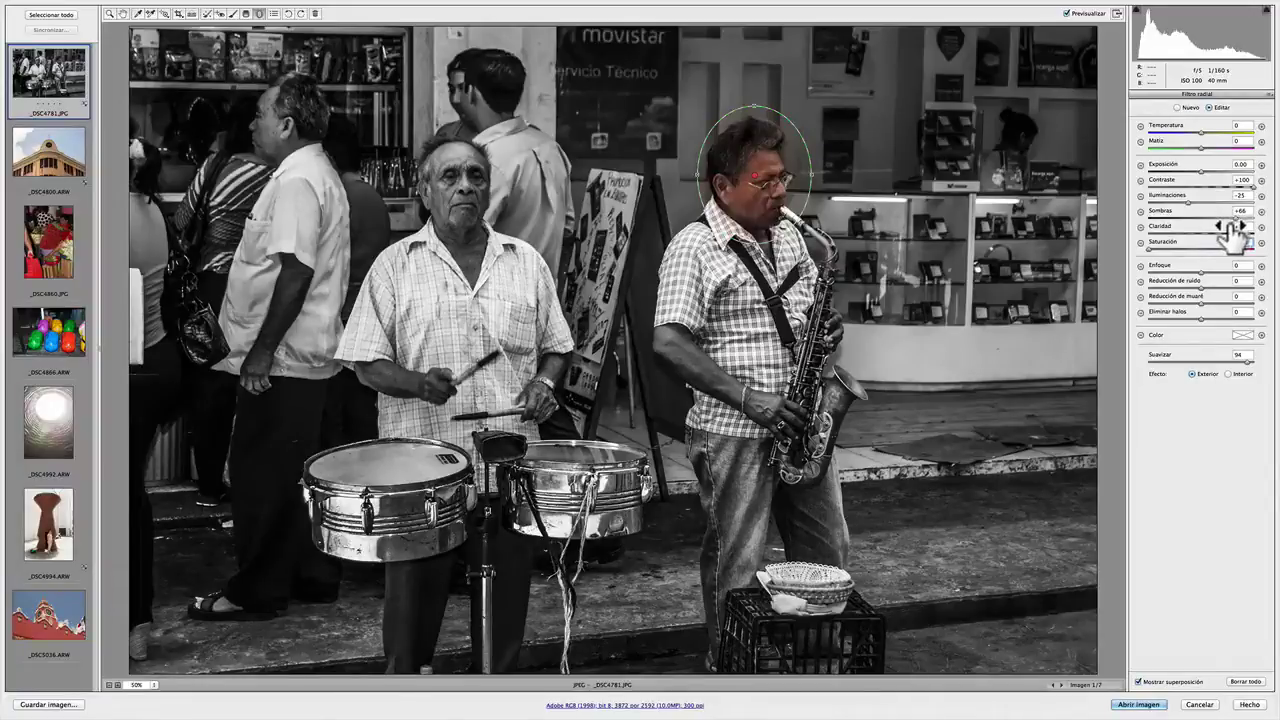
{"action": "left_click", "coordinate": [1206, 272]}
{"action": "left_click_drag", "start_coordinate": [1206, 275], "coordinate": [1254, 279]}
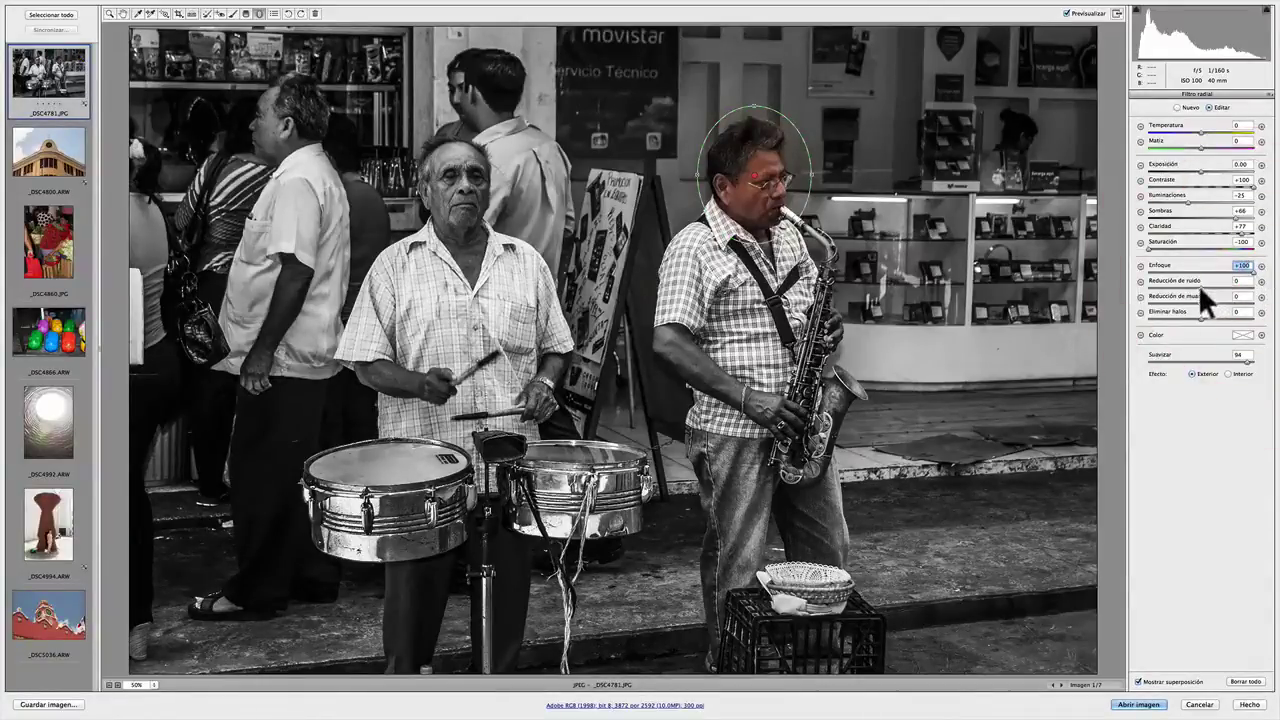
{"action": "left_click", "coordinate": [1200, 284]}
{"action": "left_click_drag", "start_coordinate": [1202, 285], "coordinate": [1219, 285]}
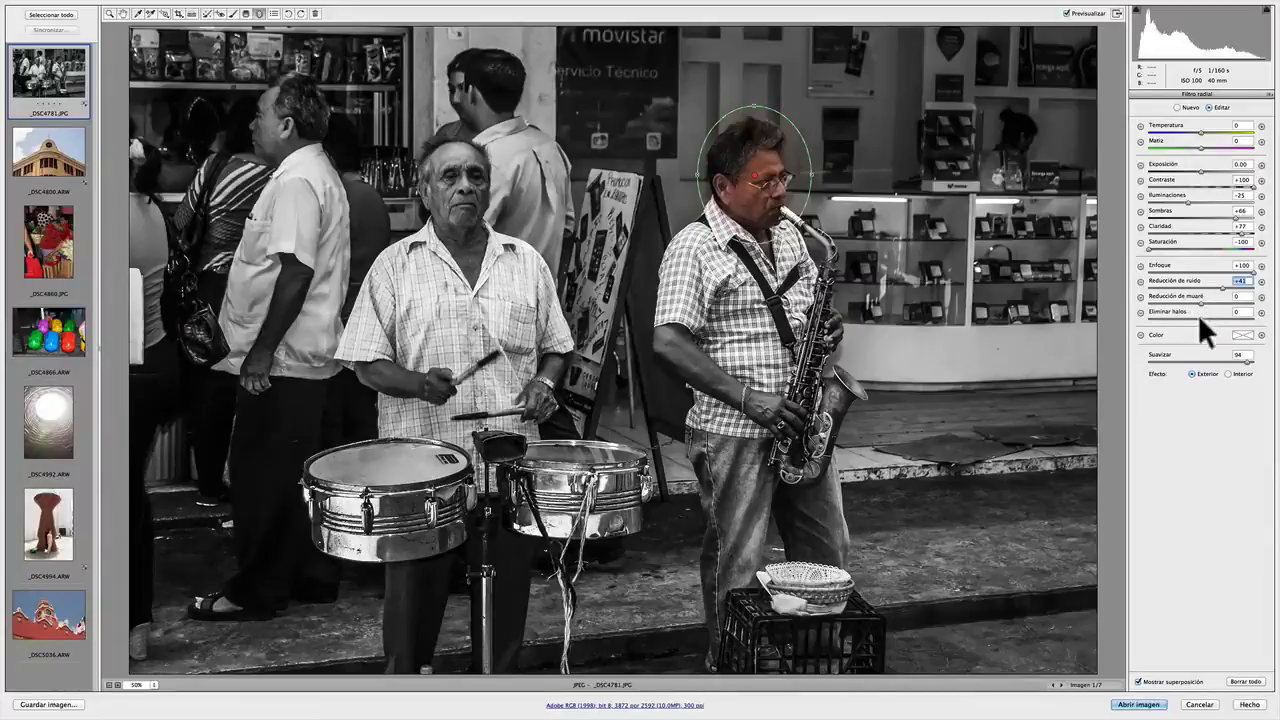
{"action": "left_click_drag", "start_coordinate": [1200, 316], "coordinate": [1226, 320]}
{"action": "left_click", "coordinate": [1242, 337]}
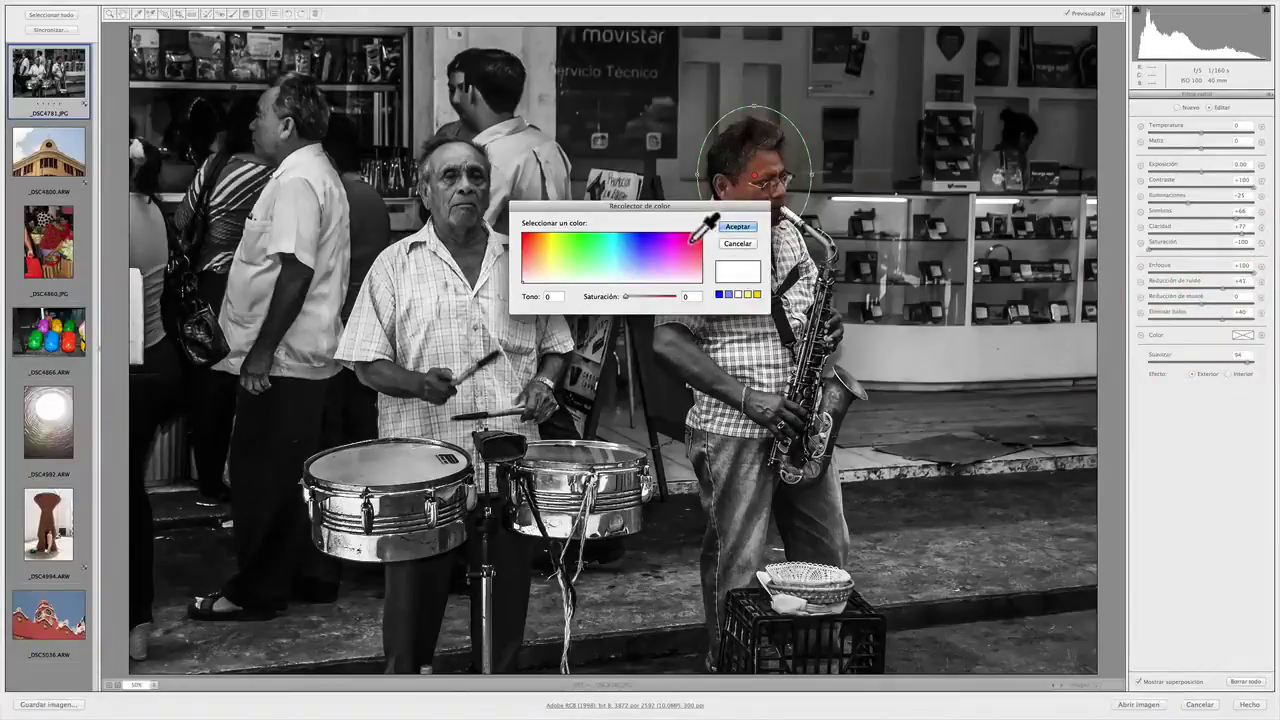
Preview blue and yellow-green tints, then cancel the Color Picker without applying any tint
{"action": "left_click_drag", "start_coordinate": [690, 241], "coordinate": [626, 243]}
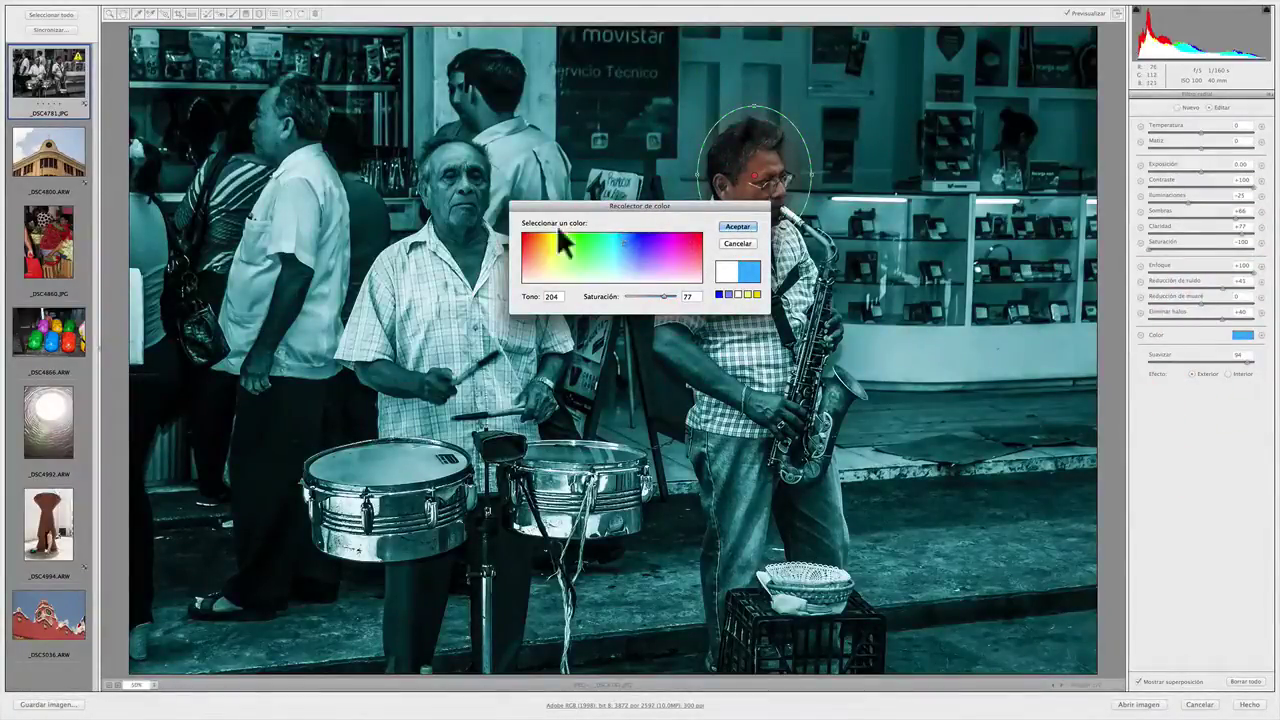
{"action": "mouse_move", "coordinate": [668, 205]}
{"action": "left_mouse_down"}
{"action": "mouse_move", "coordinate": [855, 290]}
{"action": "mouse_move", "coordinate": [960, 309]}
{"action": "left_mouse_up"}
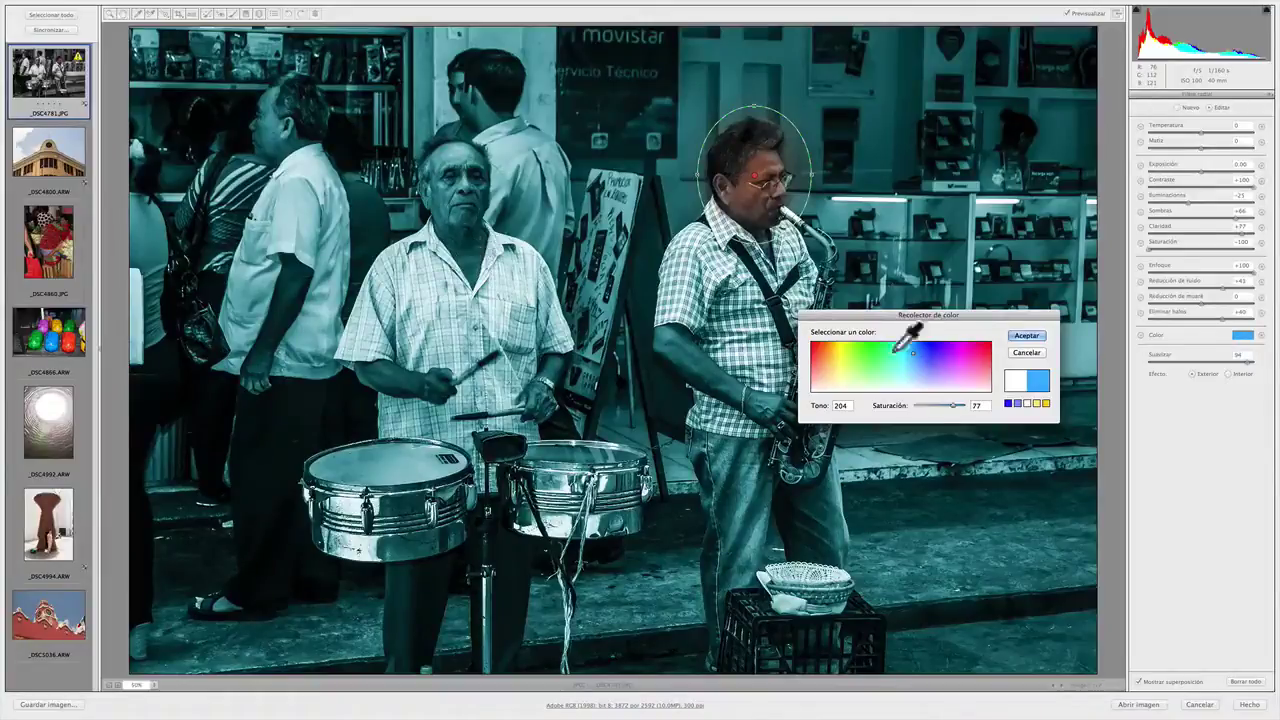
{"action": "left_click_drag", "start_coordinate": [926, 356], "coordinate": [848, 366]}
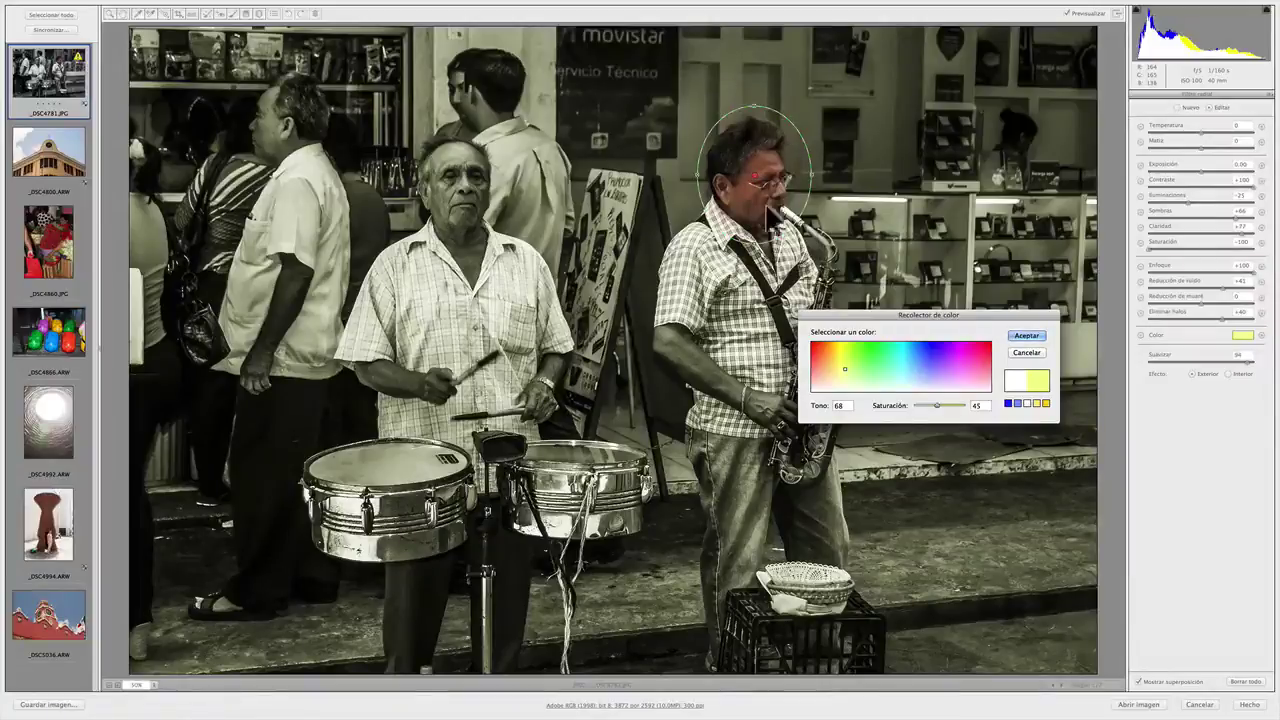
{"action": "left_click", "coordinate": [1026, 352]}
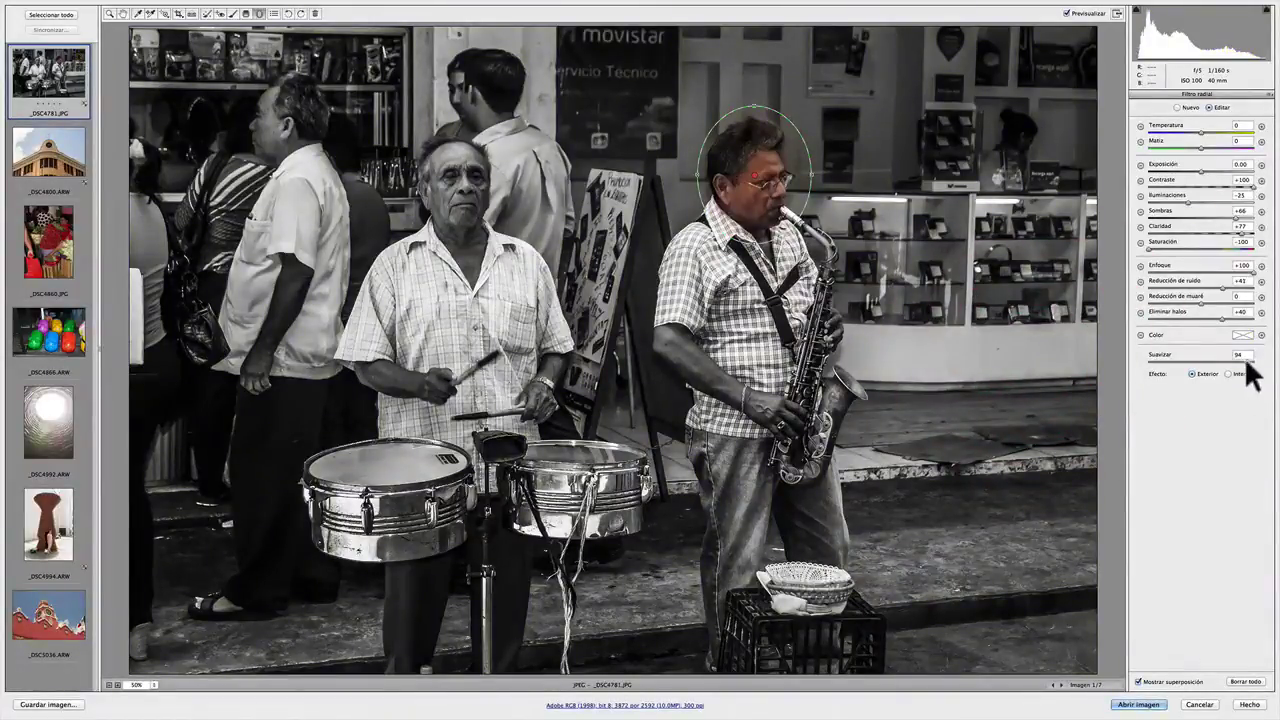
Drop the radial filter's Feather to 0, then raise it back to 51
{"action": "left_click_drag", "start_coordinate": [1245, 357], "coordinate": [1198, 358]}
{"action": "type", "text": "0"}
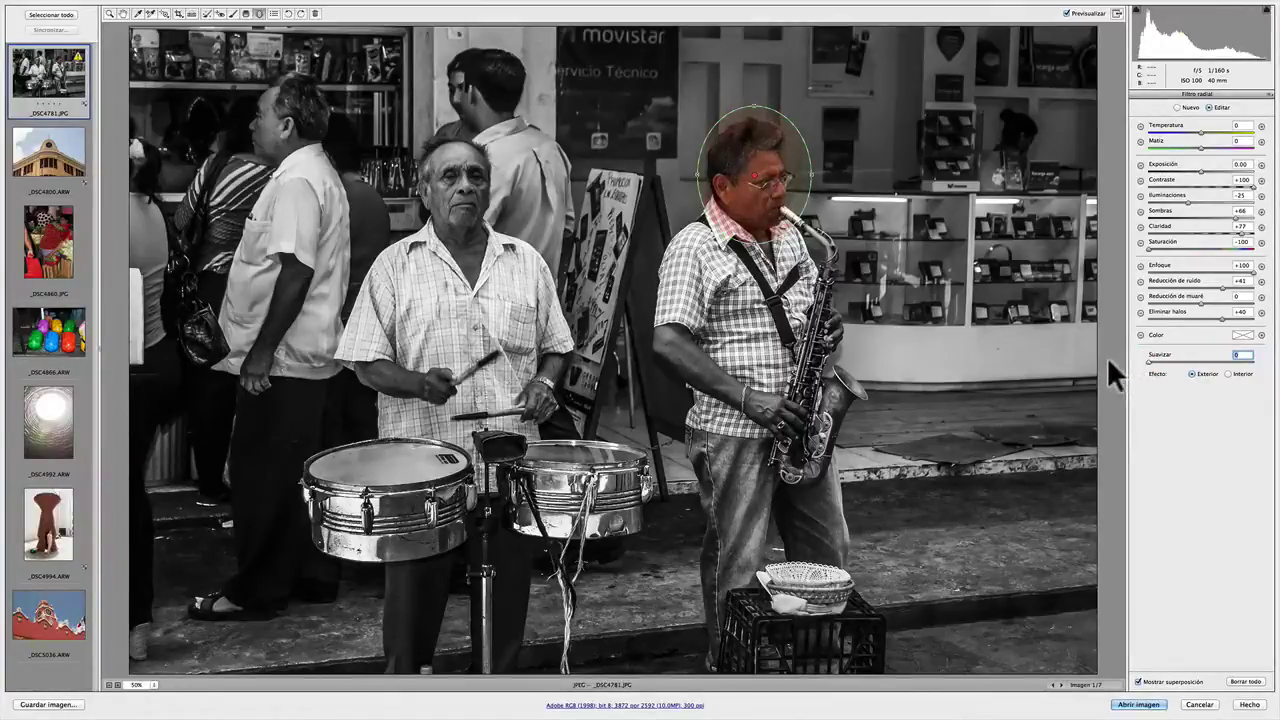
{"action": "left_click", "coordinate": [1108, 357]}
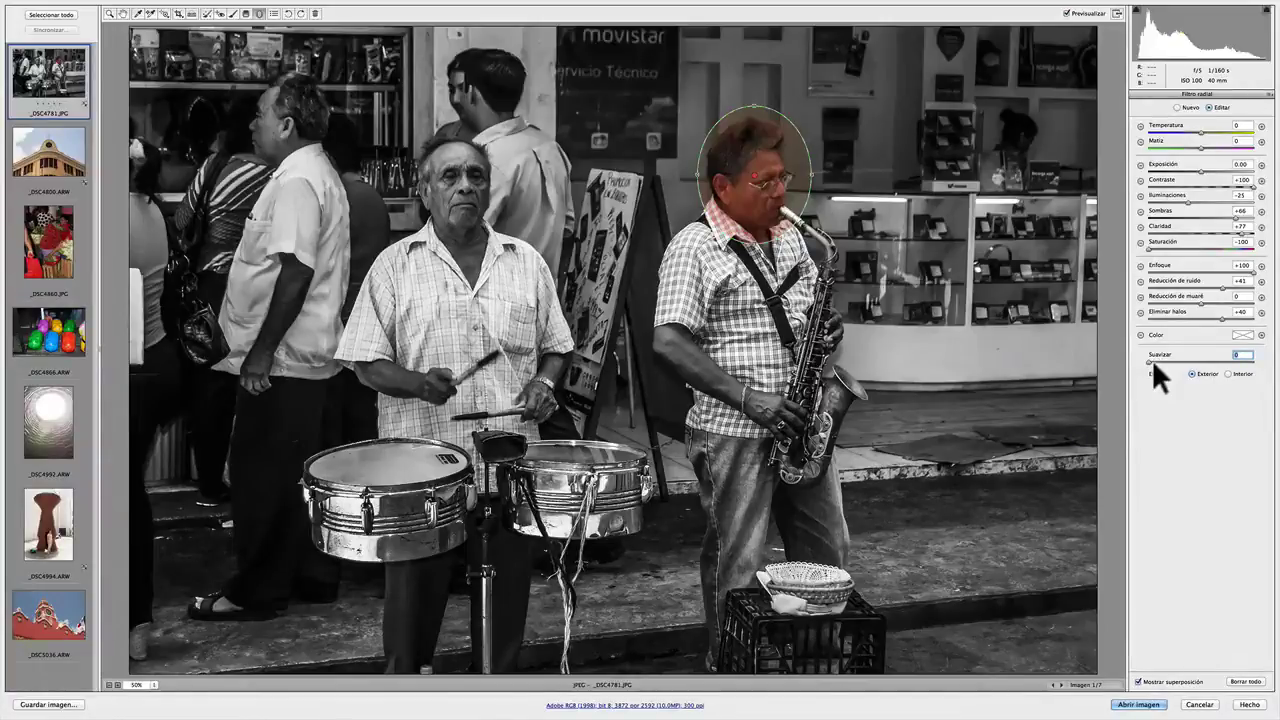
{"action": "left_click_drag", "start_coordinate": [1148, 359], "coordinate": [1201, 360]}
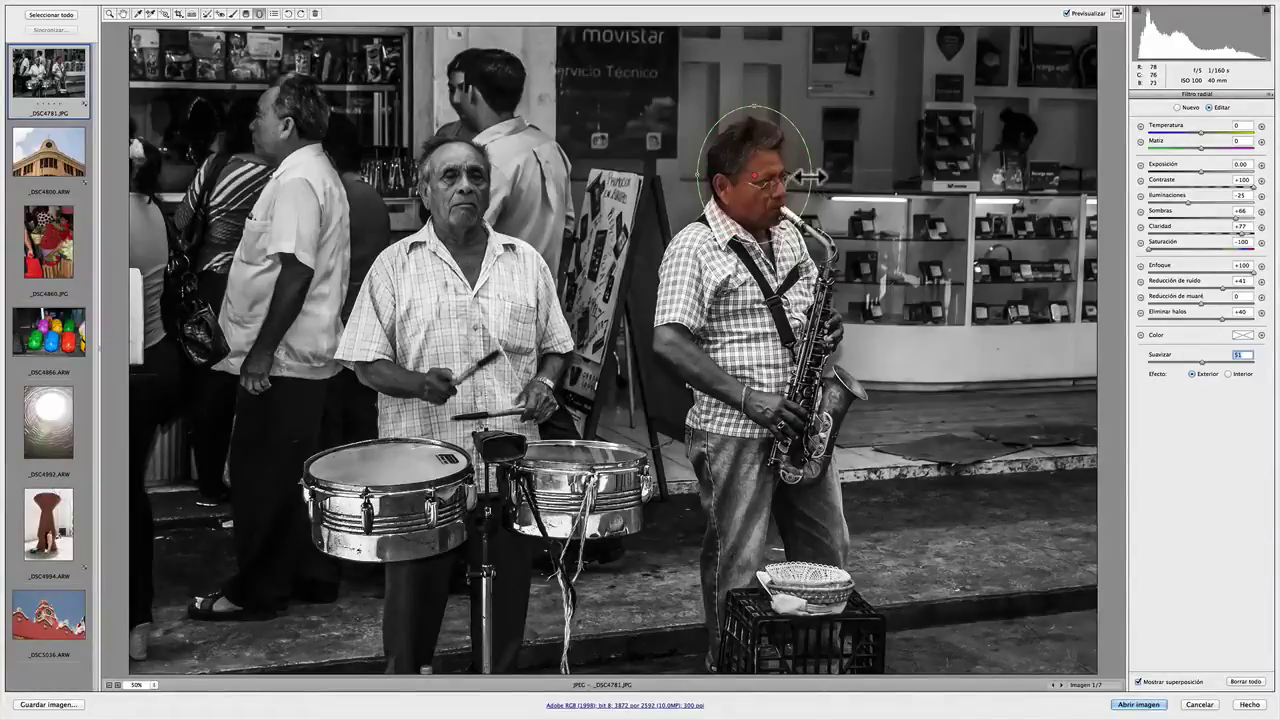
Resize the filter ellipse and move its centre onto the drummer's head
{"action": "left_click_drag", "start_coordinate": [809, 177], "coordinate": [940, 185]}
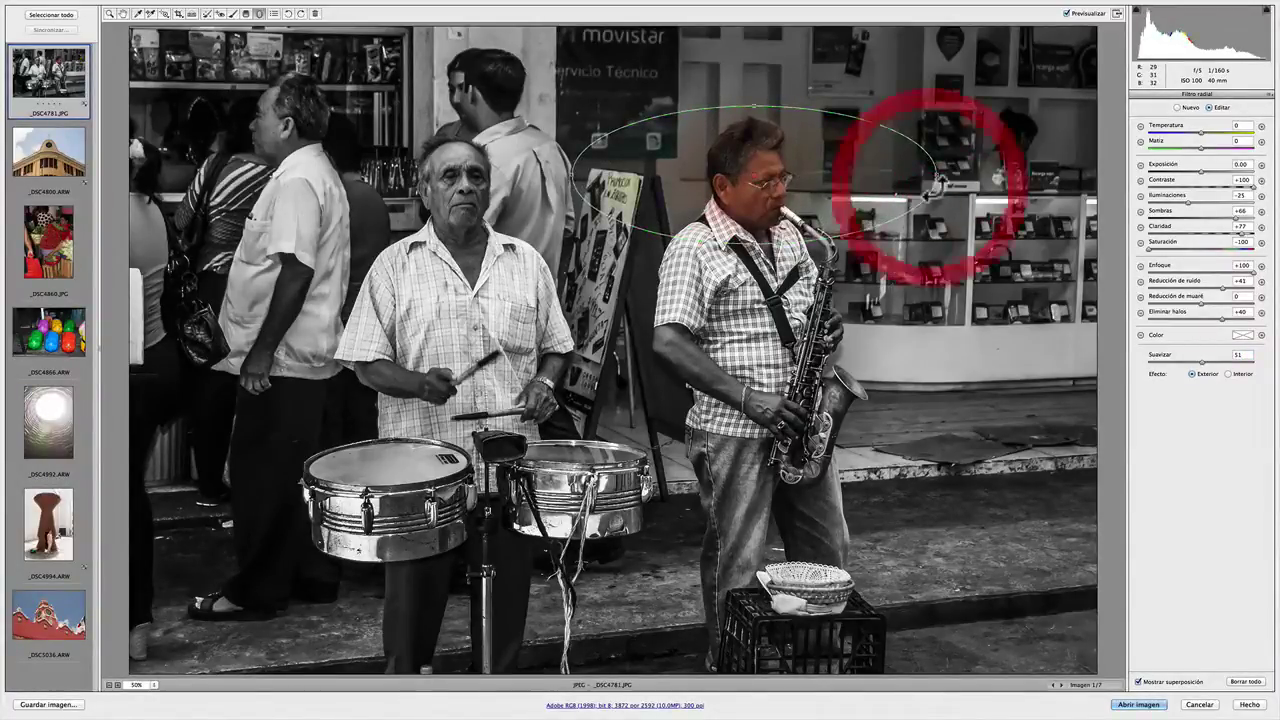
{"action": "left_click_drag", "start_coordinate": [753, 103], "coordinate": [752, 30]}
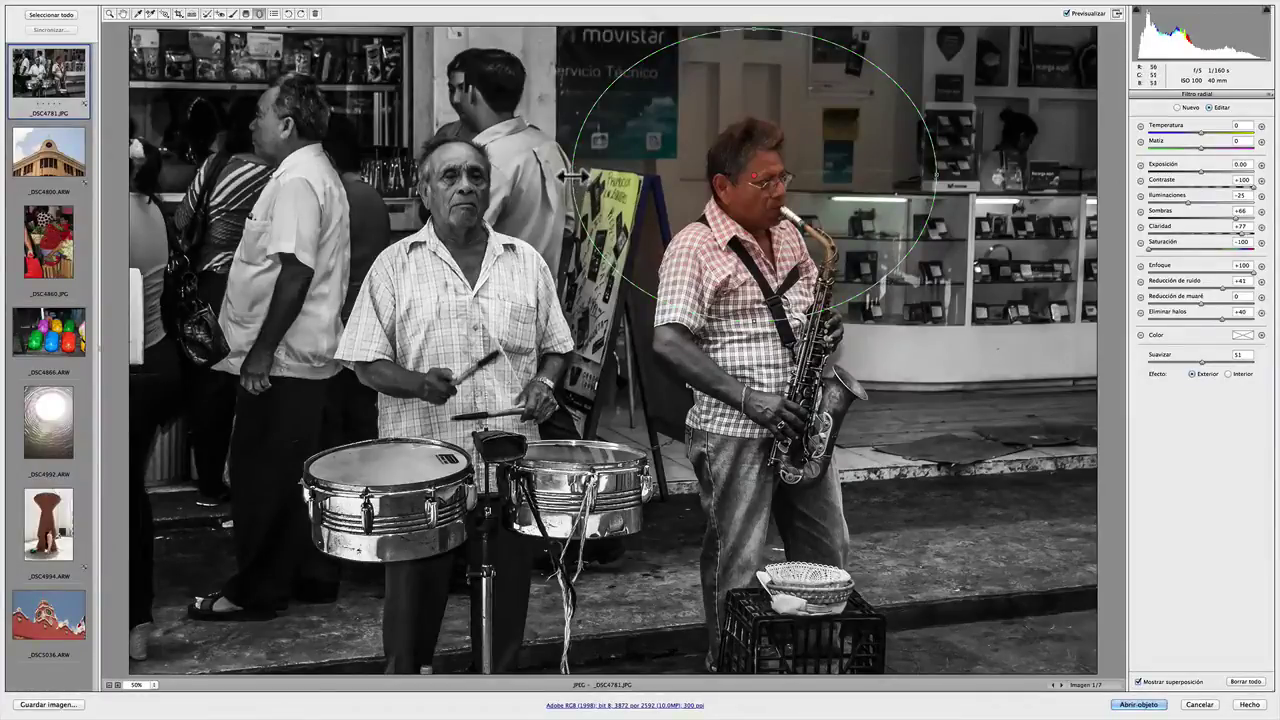
{"action": "mouse_move", "coordinate": [574, 180]}
{"action": "left_mouse_down"}
{"action": "mouse_move", "coordinate": [511, 190]}
{"action": "mouse_move", "coordinate": [668, 190]}
{"action": "left_mouse_up"}
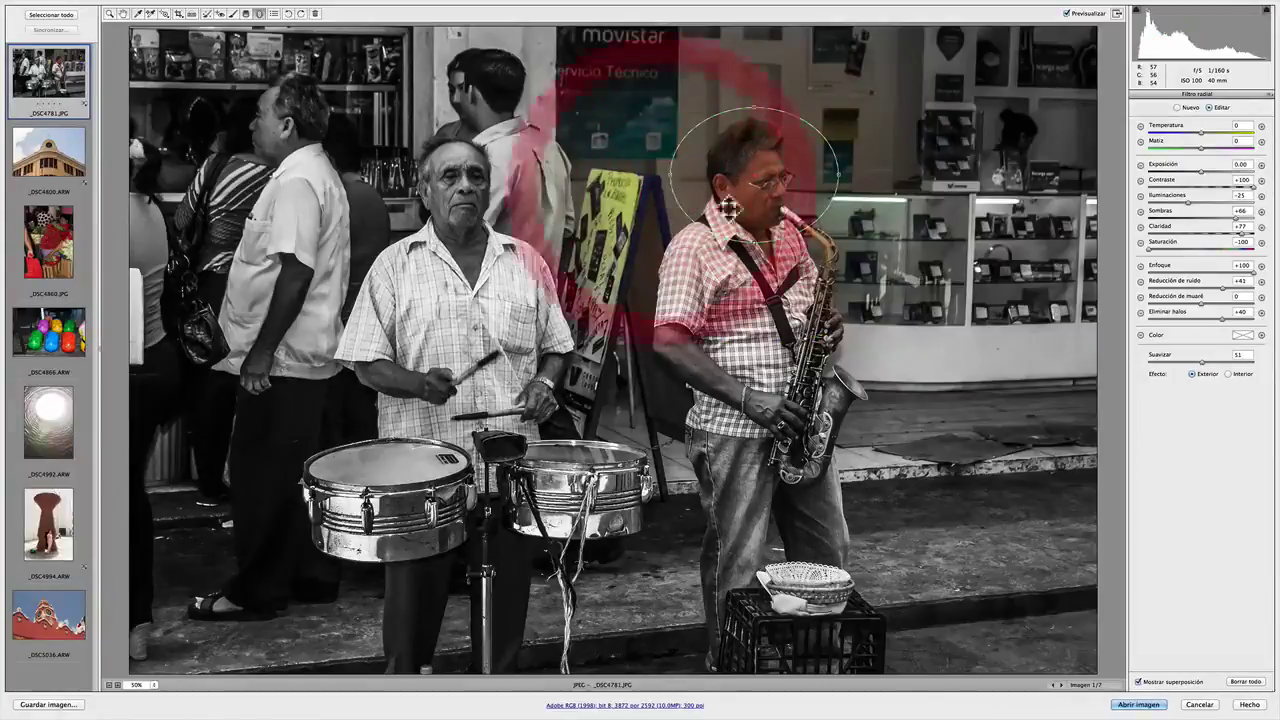
{"action": "mouse_move", "coordinate": [766, 182]}
{"action": "left_mouse_down"}
{"action": "mouse_move", "coordinate": [663, 206]}
{"action": "mouse_move", "coordinate": [471, 207]}
{"action": "mouse_move", "coordinate": [456, 187]}
{"action": "left_mouse_up"}
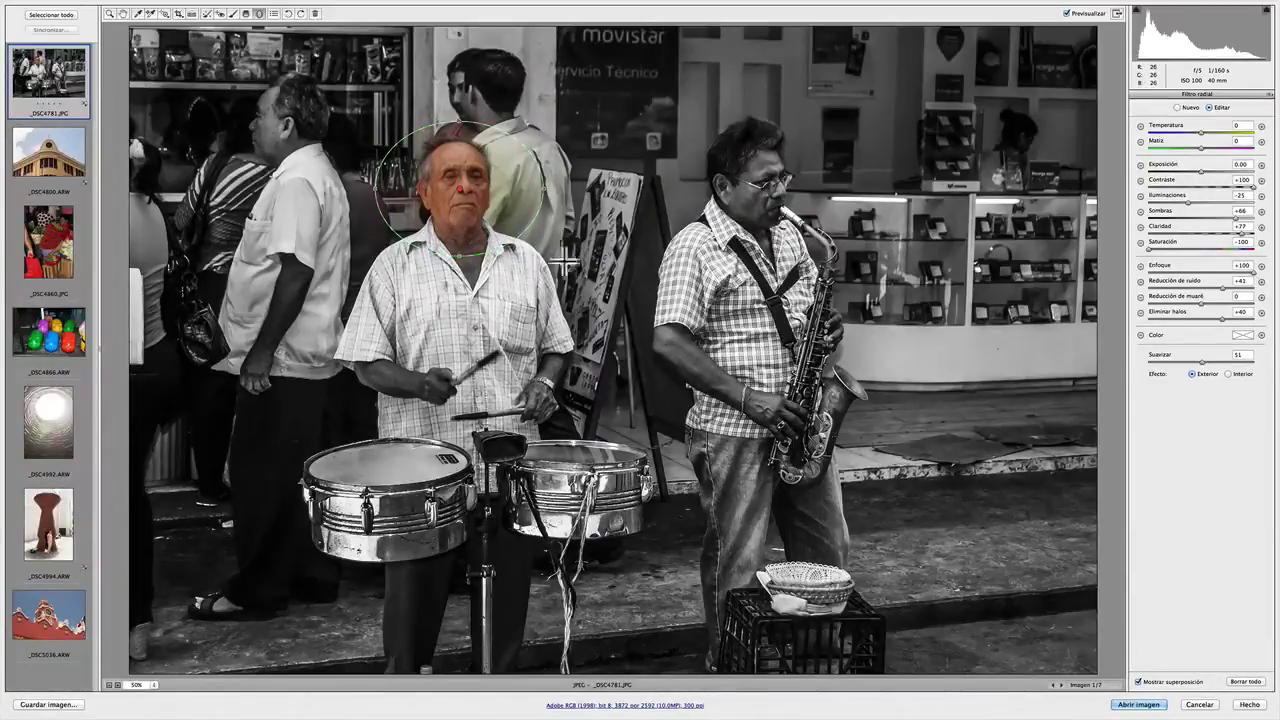
Pull the ellipse's side and top handles in to fit the drummer's face
{"action": "left_click_drag", "start_coordinate": [540, 189], "coordinate": [504, 190]}
{"action": "left_click_drag", "start_coordinate": [462, 131], "coordinate": [461, 131]}
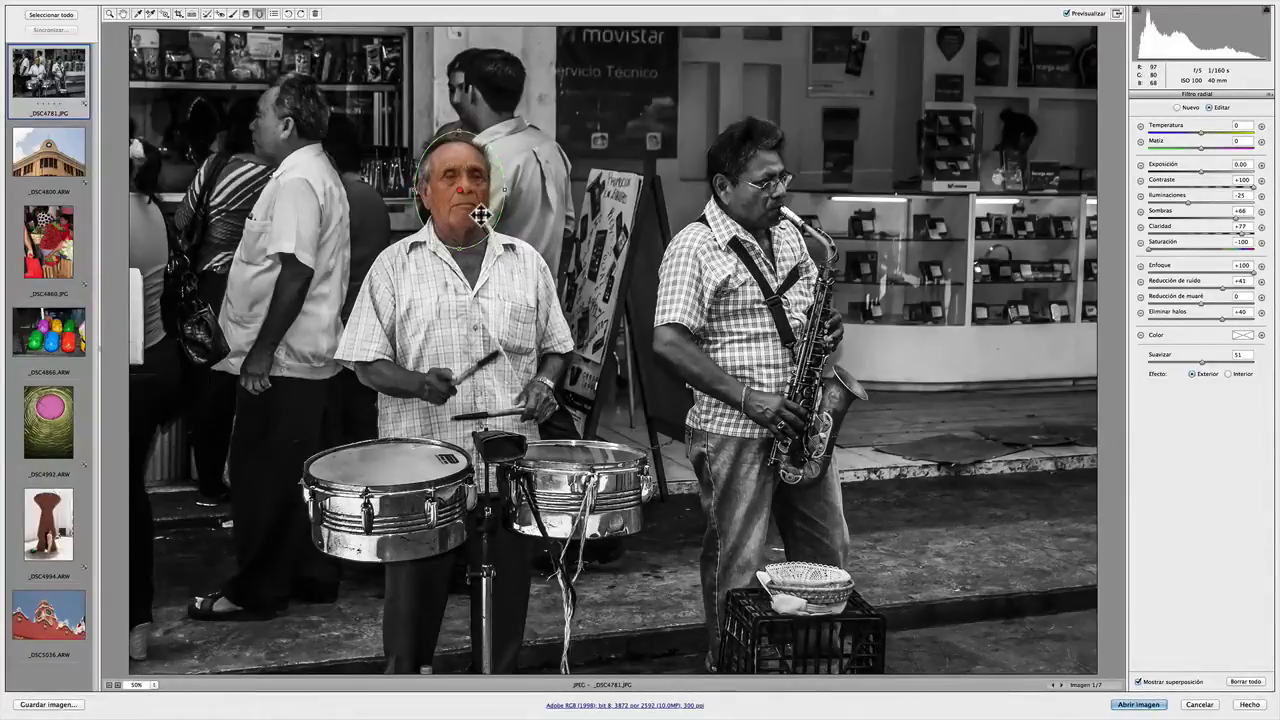
{"action": "double_click", "coordinate": [481, 214]}
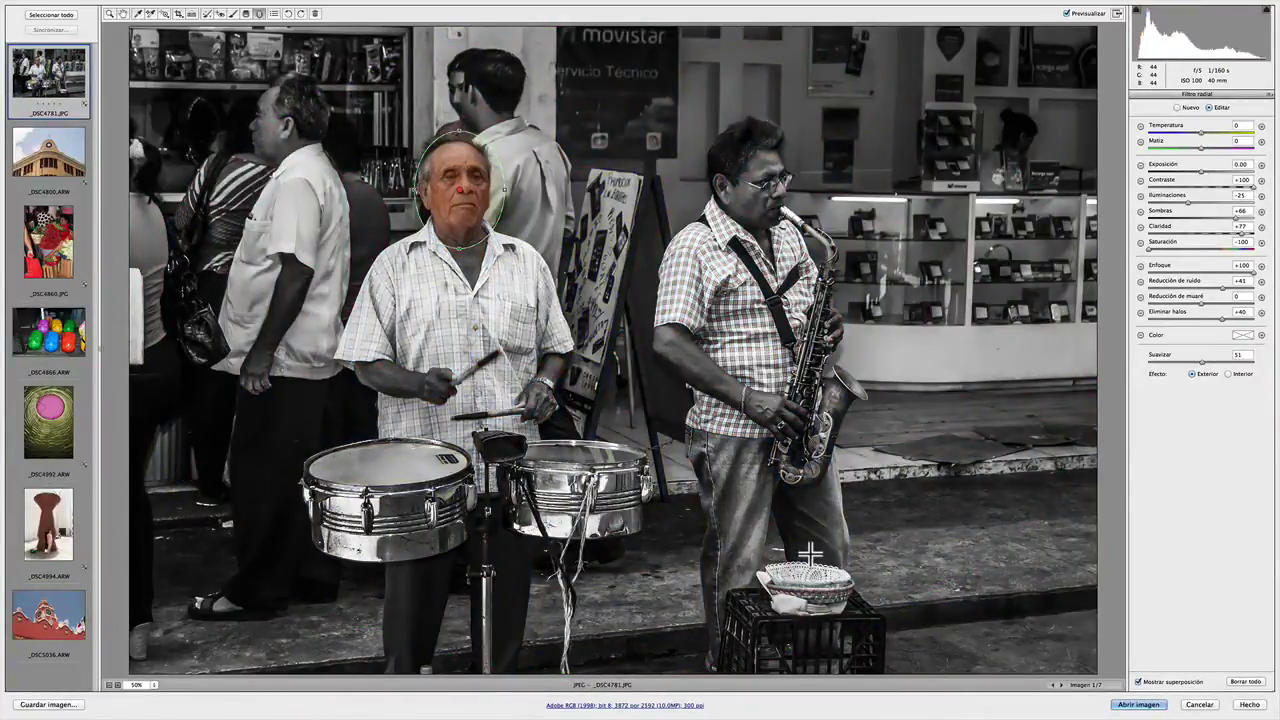
Zoom out to 25% and stretch the radial filter into a tall oval
{"action": "left_click", "coordinate": [150, 685]}
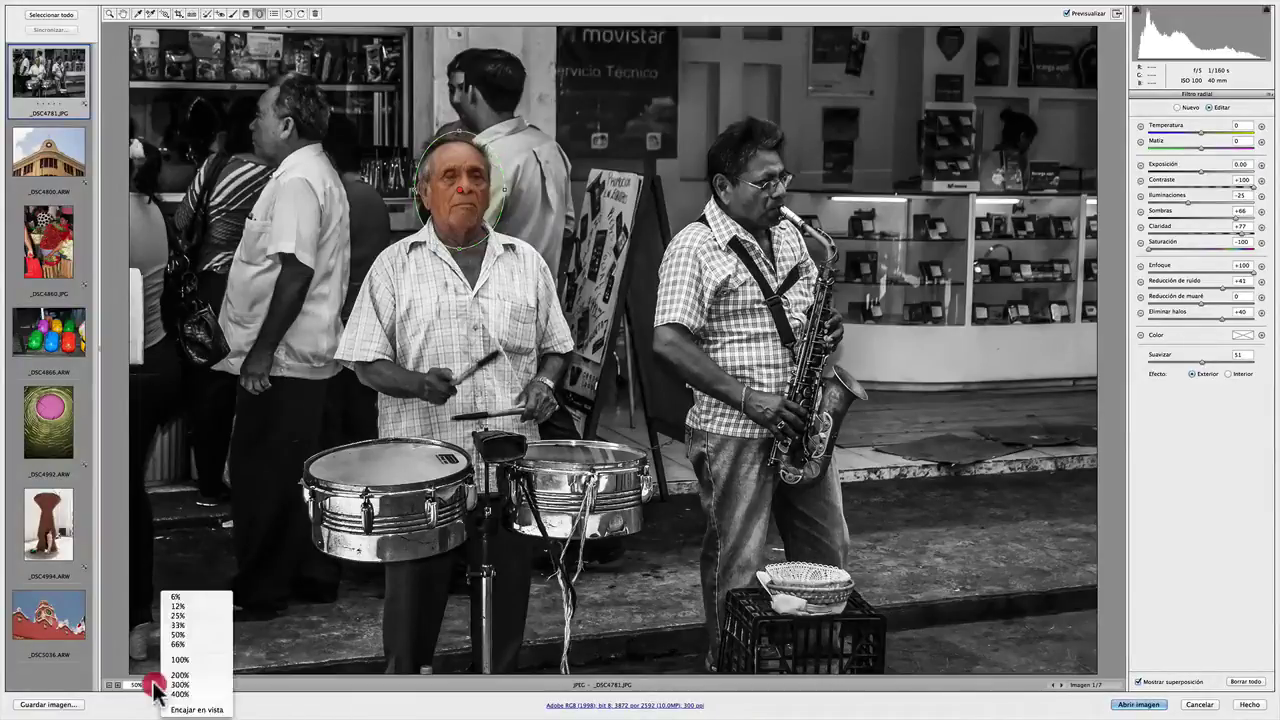
{"action": "left_click", "coordinate": [182, 618]}
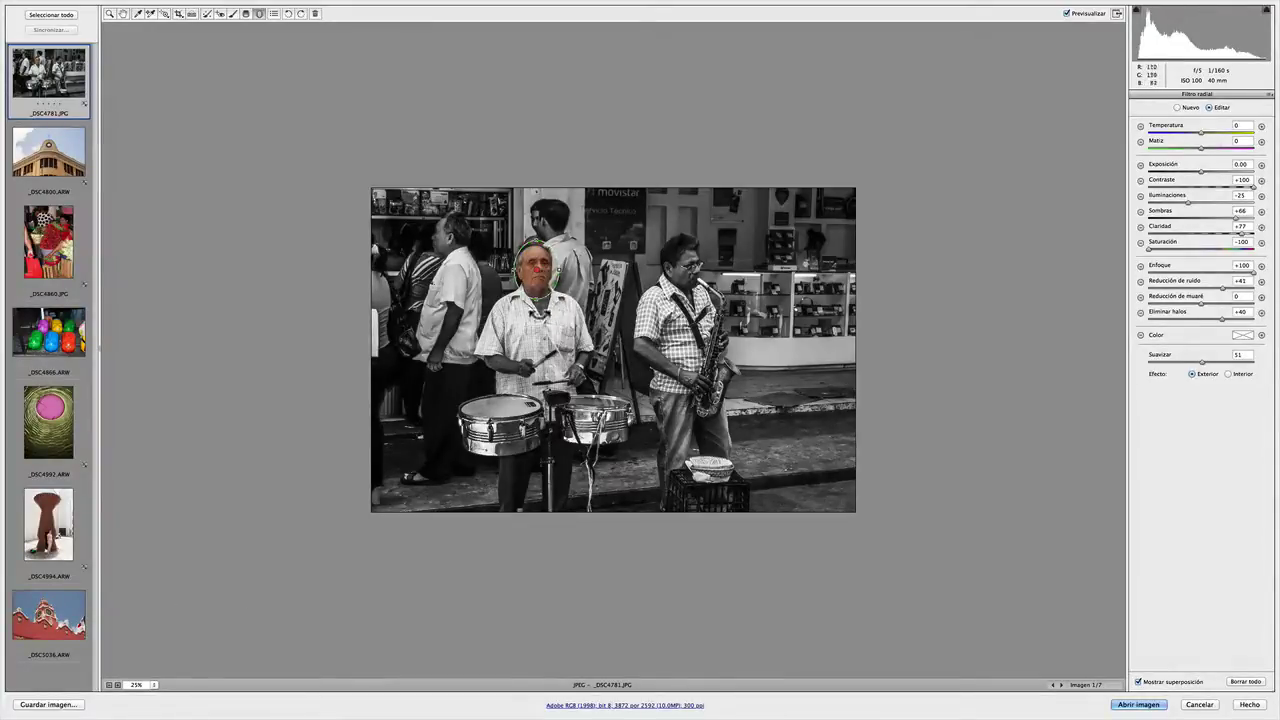
{"action": "left_click_drag", "start_coordinate": [536, 300], "coordinate": [792, 507]}
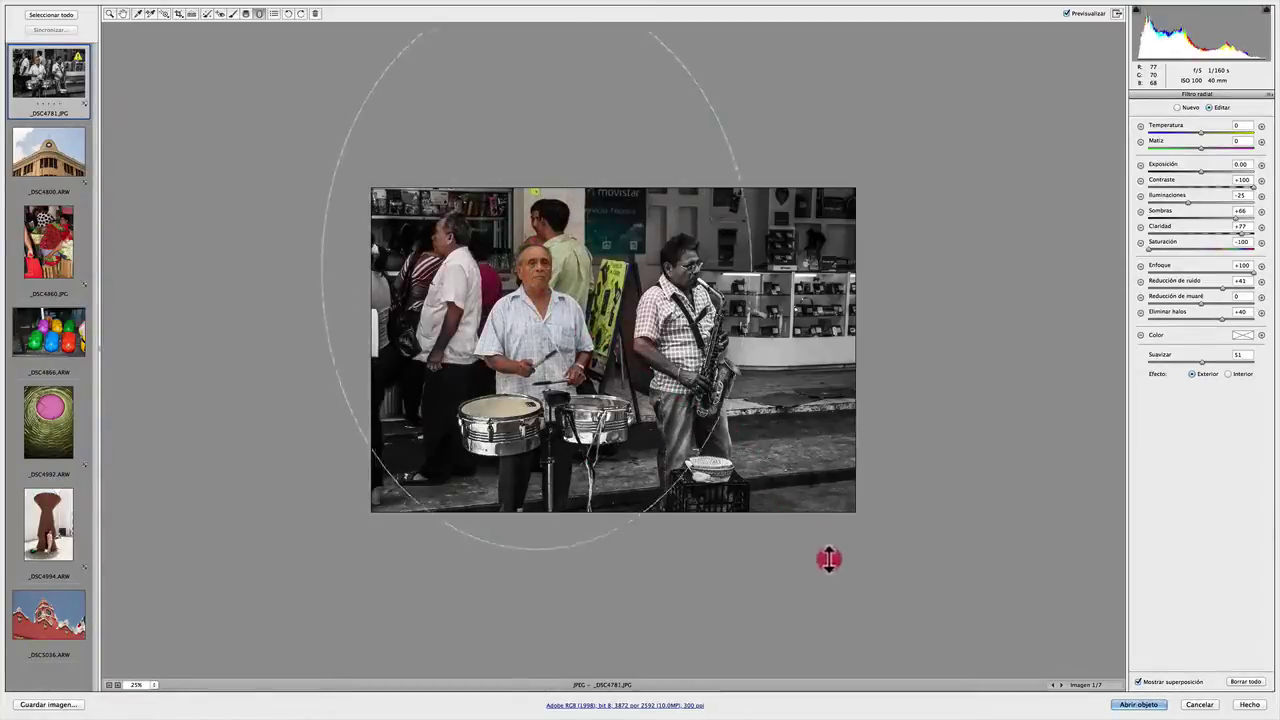
{"action": "left_click_drag", "start_coordinate": [792, 507], "coordinate": [855, 618]}
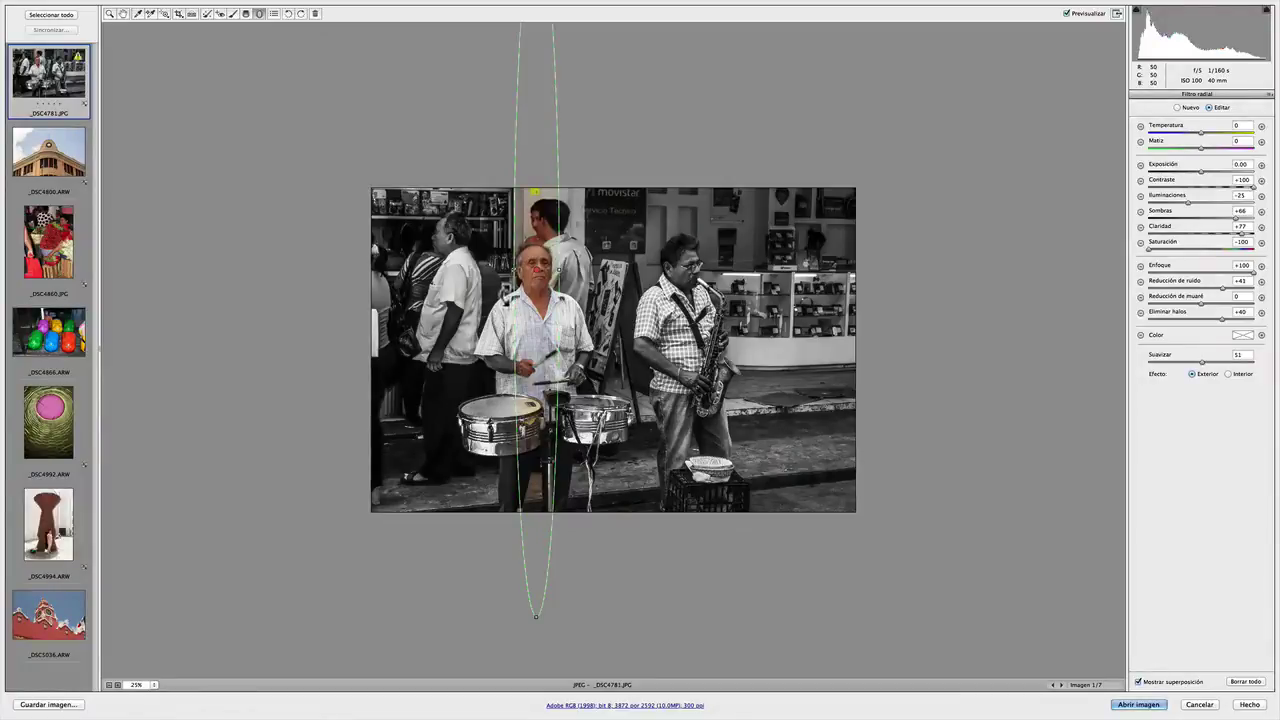
Shrink the filter back to a small circle on the drummer's head, undoing one enlargement
{"action": "left_click_drag", "start_coordinate": [537, 268], "coordinate": [838, 350]}
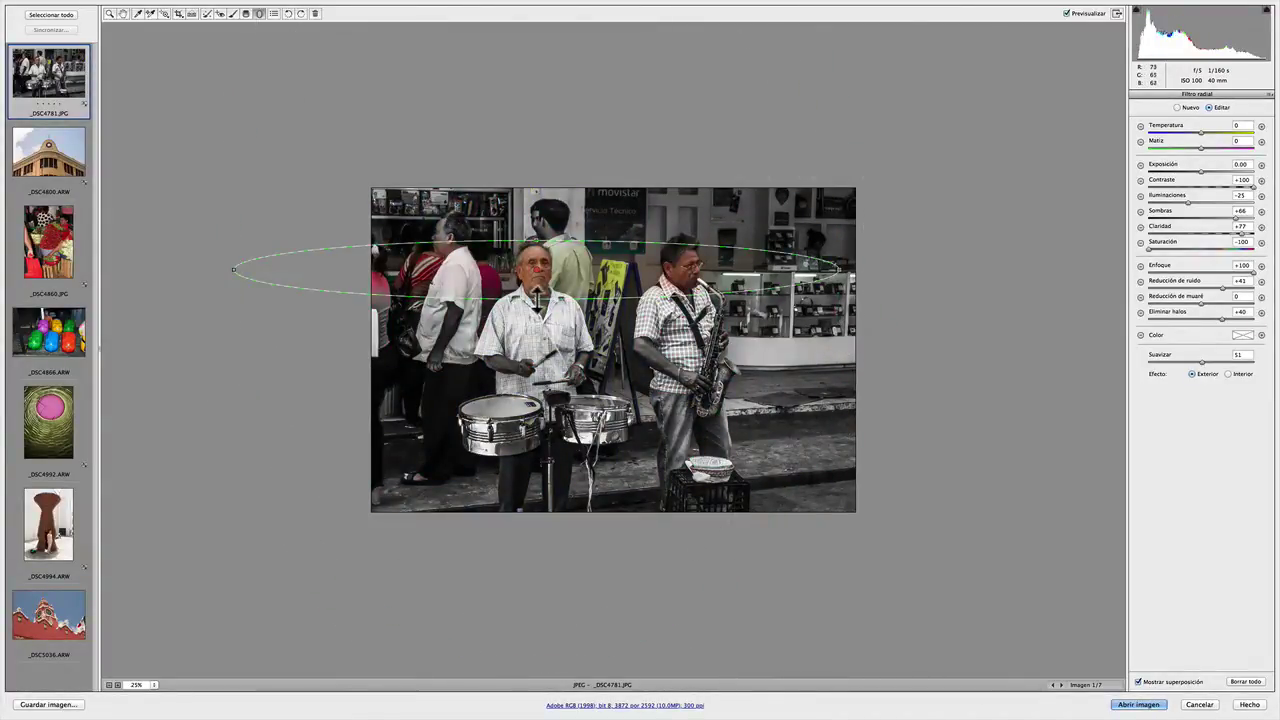
{"action": "left_click_drag", "start_coordinate": [537, 296], "coordinate": [535, 574]}
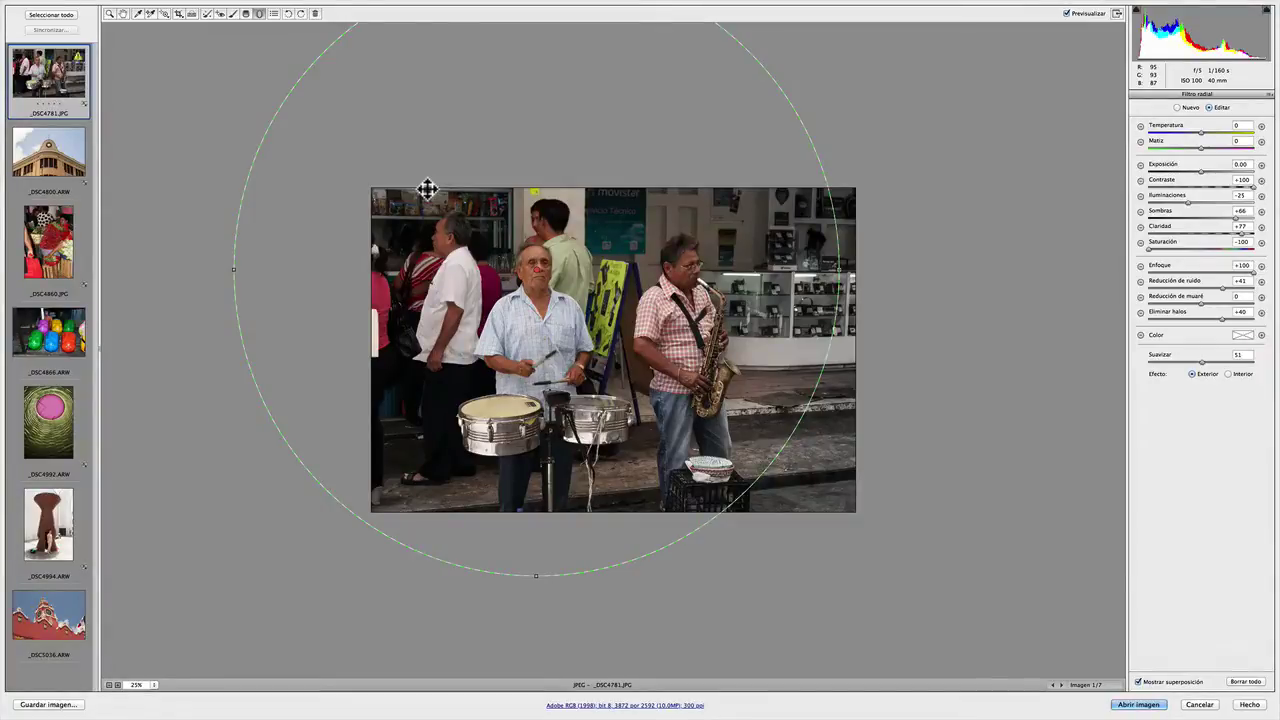
{"action": "key", "text": "ctrl+z"}
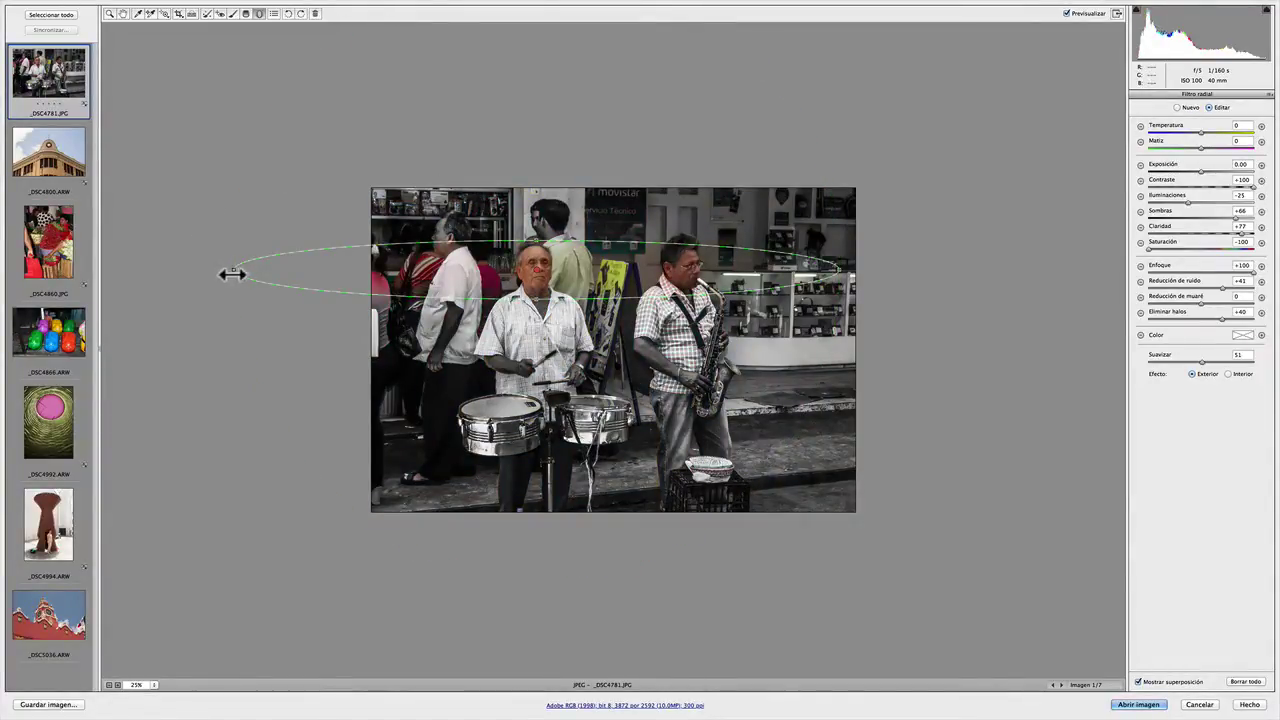
{"action": "left_click_drag", "start_coordinate": [236, 272], "coordinate": [509, 291]}
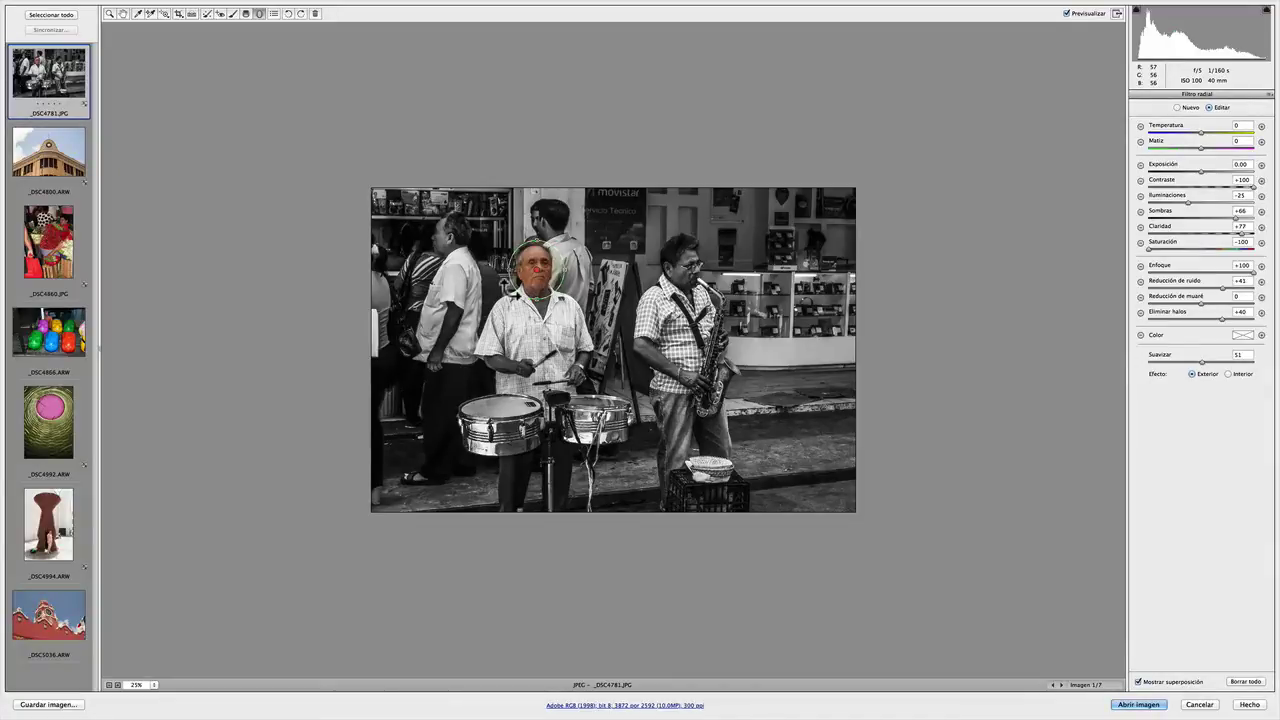
Exit full screen, select the drummer's face filter, and fit the photo in view
{"action": "key", "text": "f"}
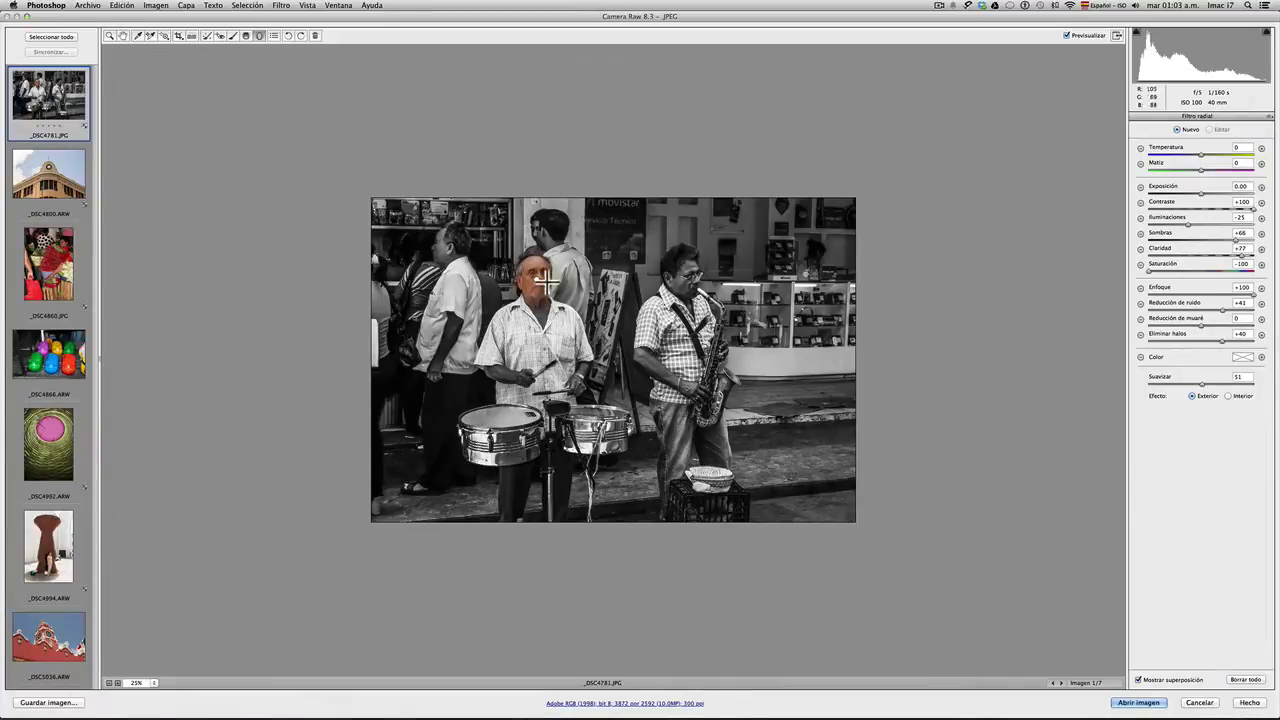
{"action": "left_click", "coordinate": [536, 285]}
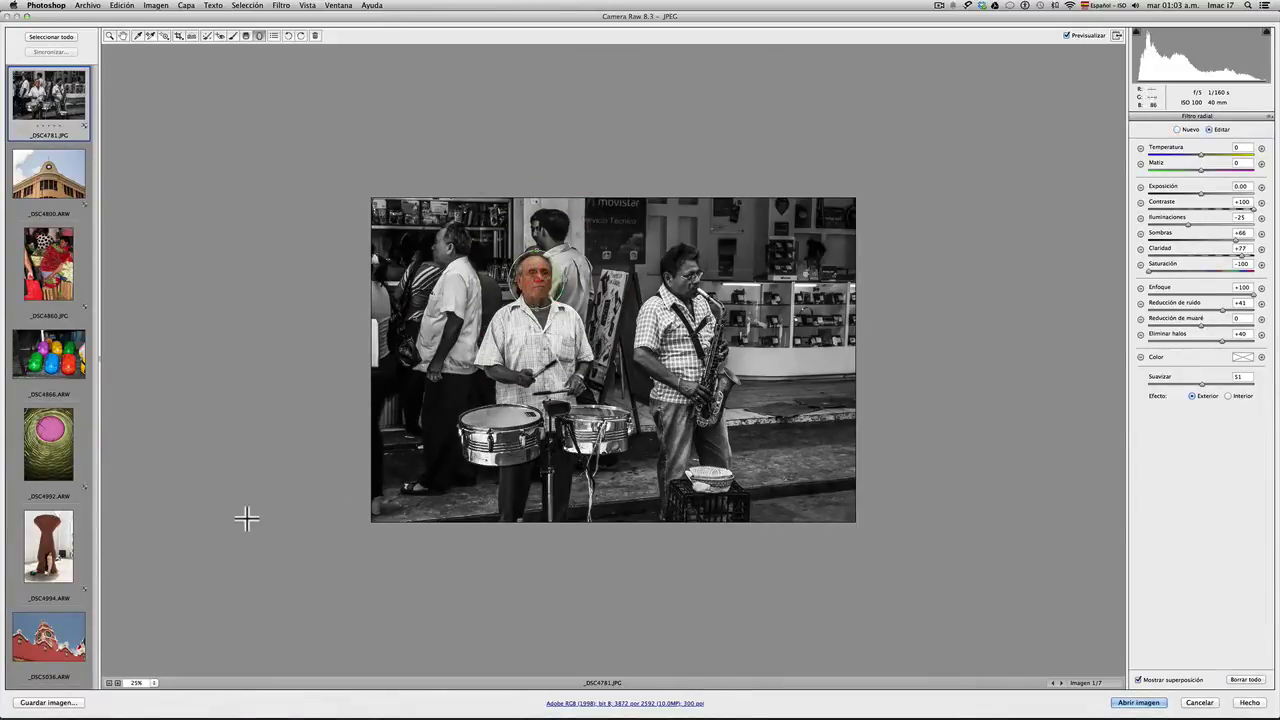
{"action": "left_click", "coordinate": [155, 683]}
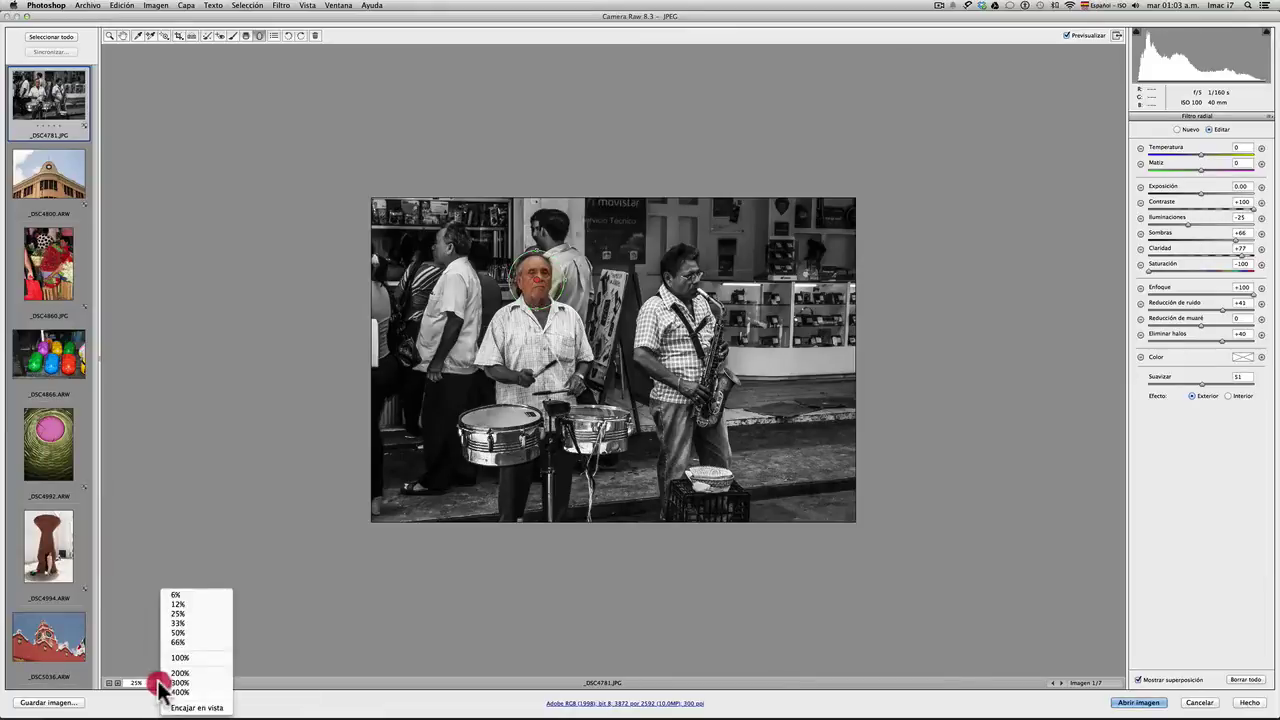
{"action": "left_click", "coordinate": [199, 708]}
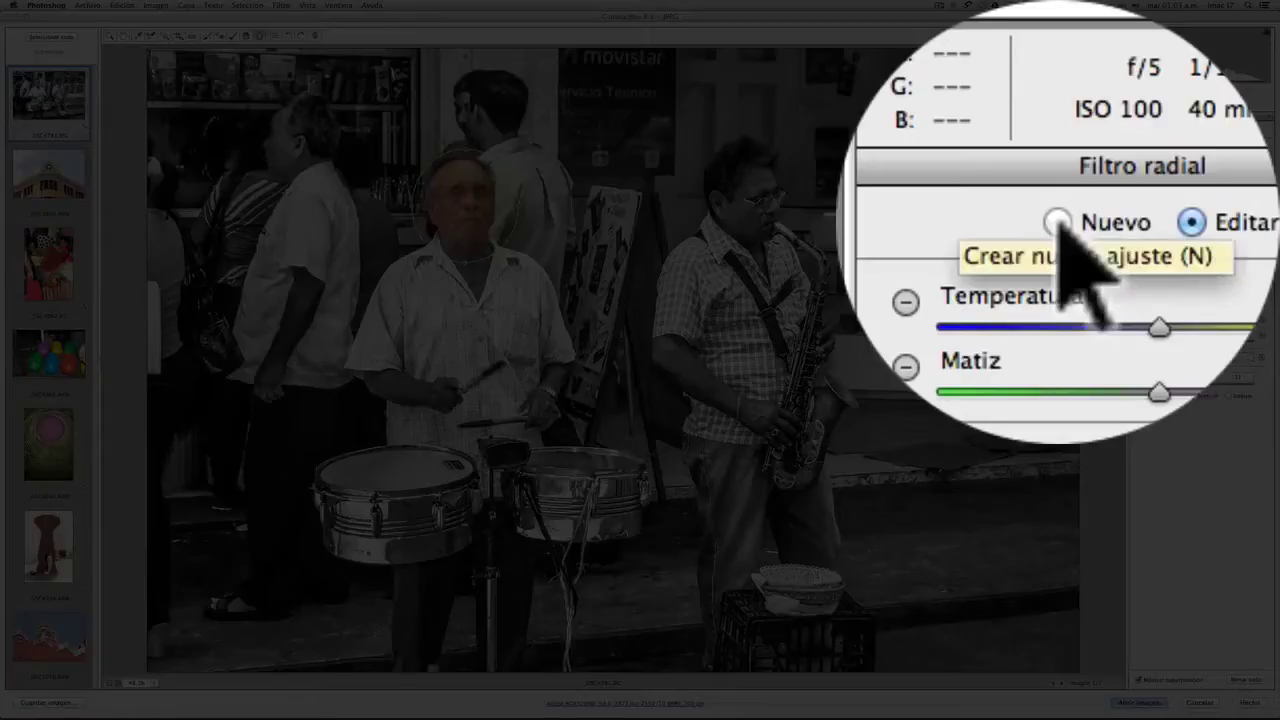
Create a new radial filter with reset sliders and +1.20 exposure over the left drum head, affecting the inside
{"action": "left_click", "coordinate": [1176, 130]}
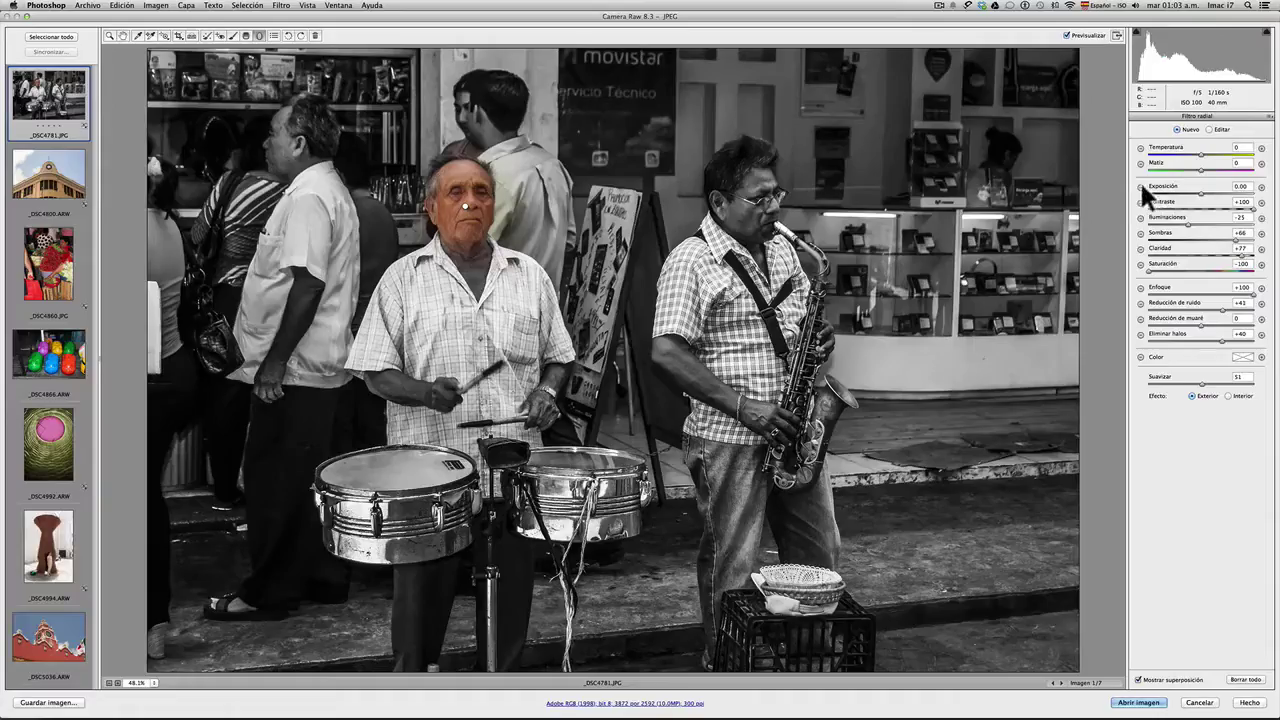
{"action": "left_click", "coordinate": [1141, 186]}
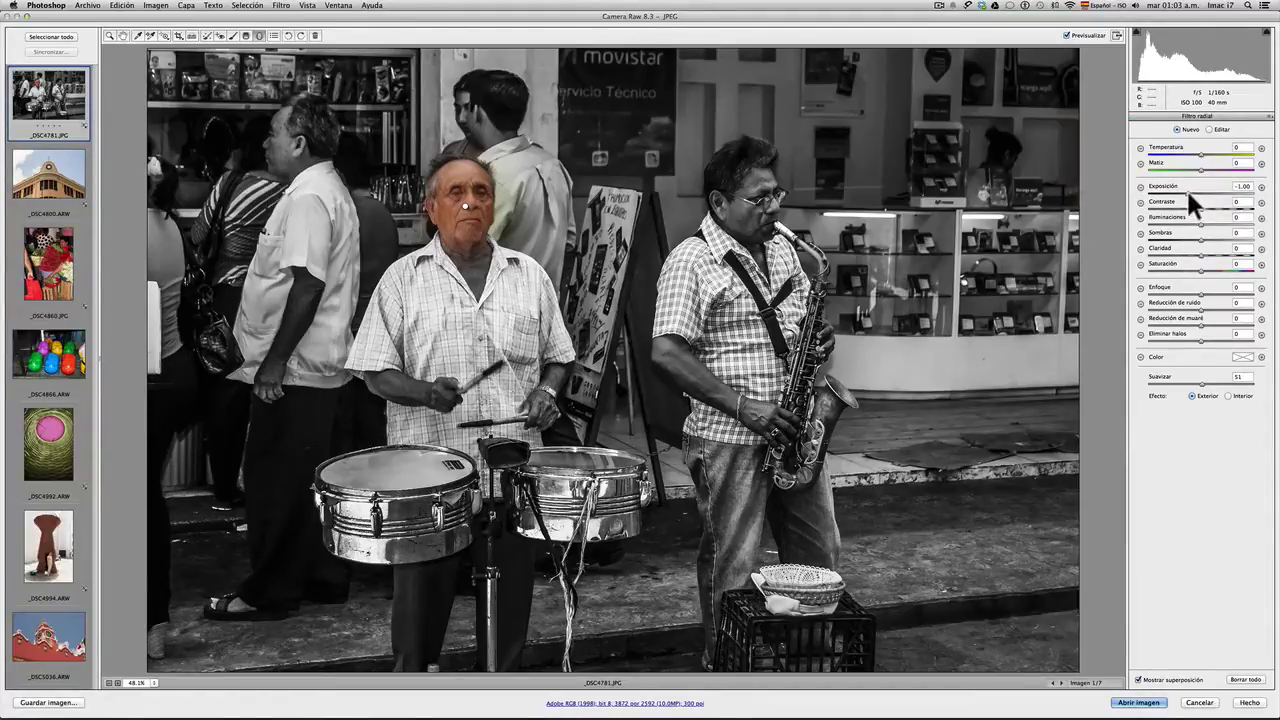
{"action": "left_click_drag", "start_coordinate": [1188, 195], "coordinate": [1216, 197]}
{"action": "left_click", "coordinate": [399, 471]}
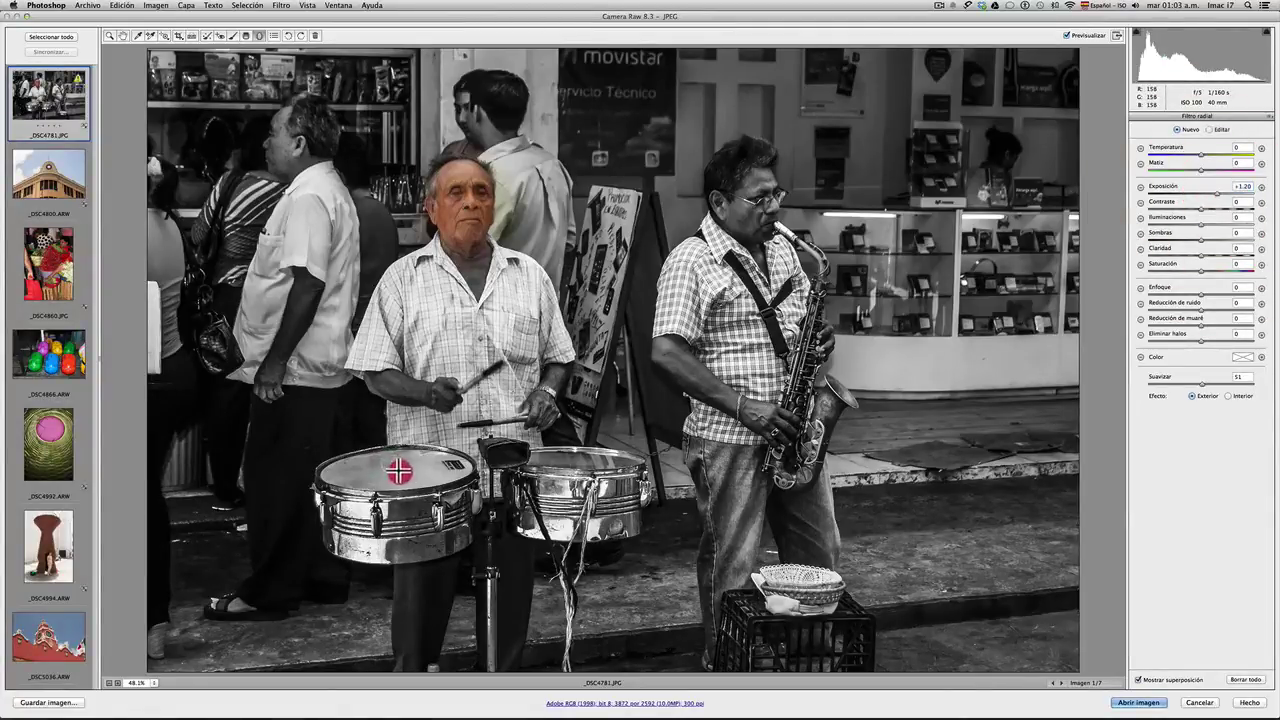
{"action": "left_click_drag", "start_coordinate": [399, 471], "coordinate": [432, 478]}
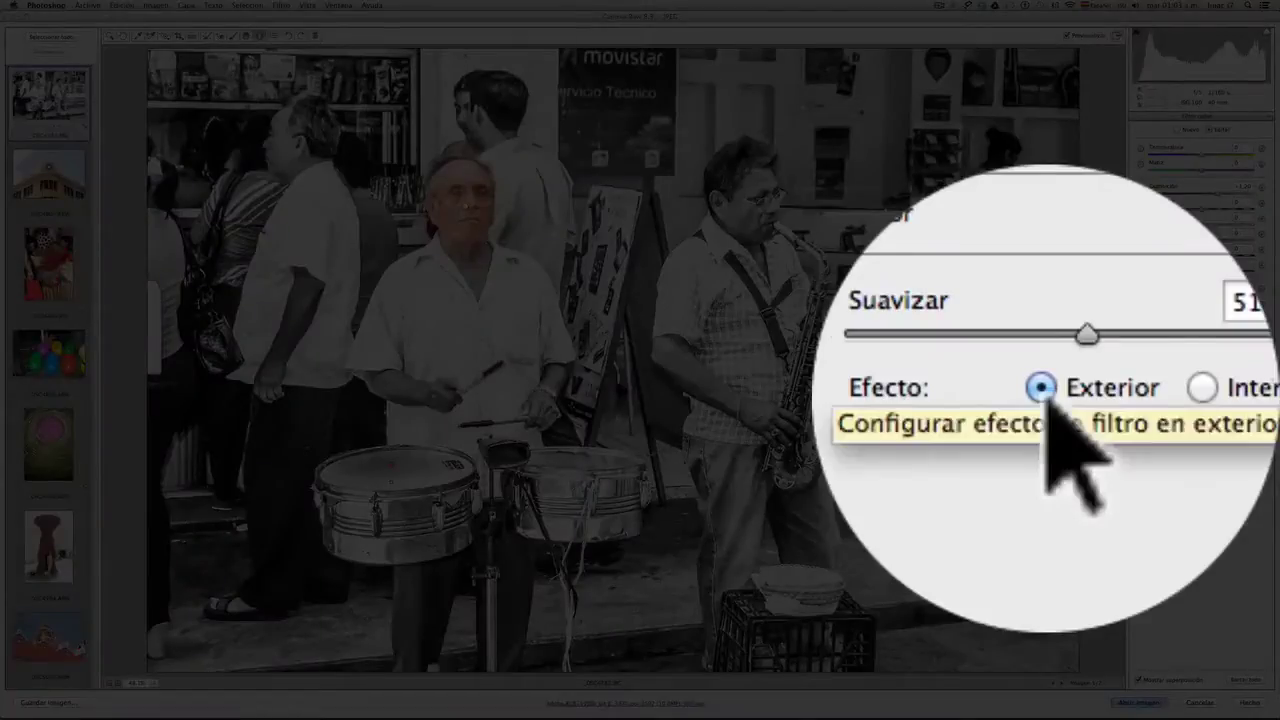
{"action": "left_click", "coordinate": [1047, 393]}
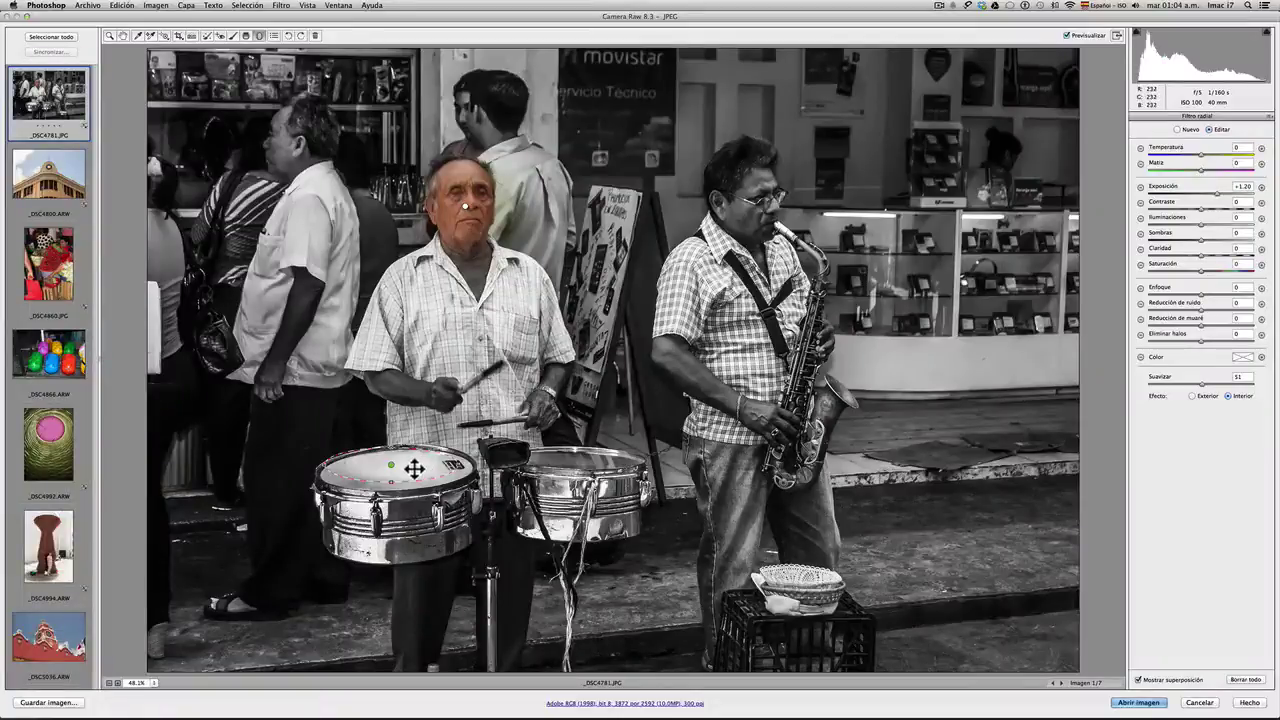
Reposition and resize the drum filter's ellipse to fit the drum head
{"action": "left_click", "coordinate": [418, 470]}
{"action": "left_click_drag", "start_coordinate": [397, 481], "coordinate": [394, 489]}
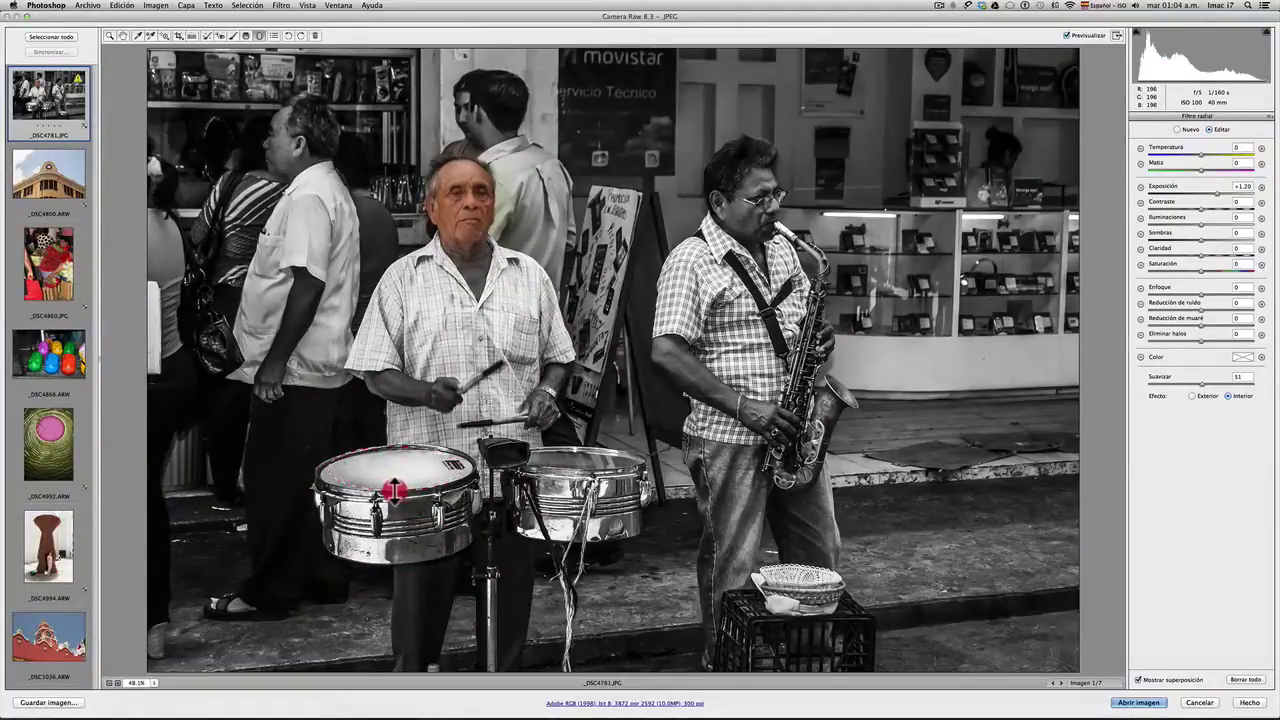
{"action": "left_click", "coordinate": [398, 470]}
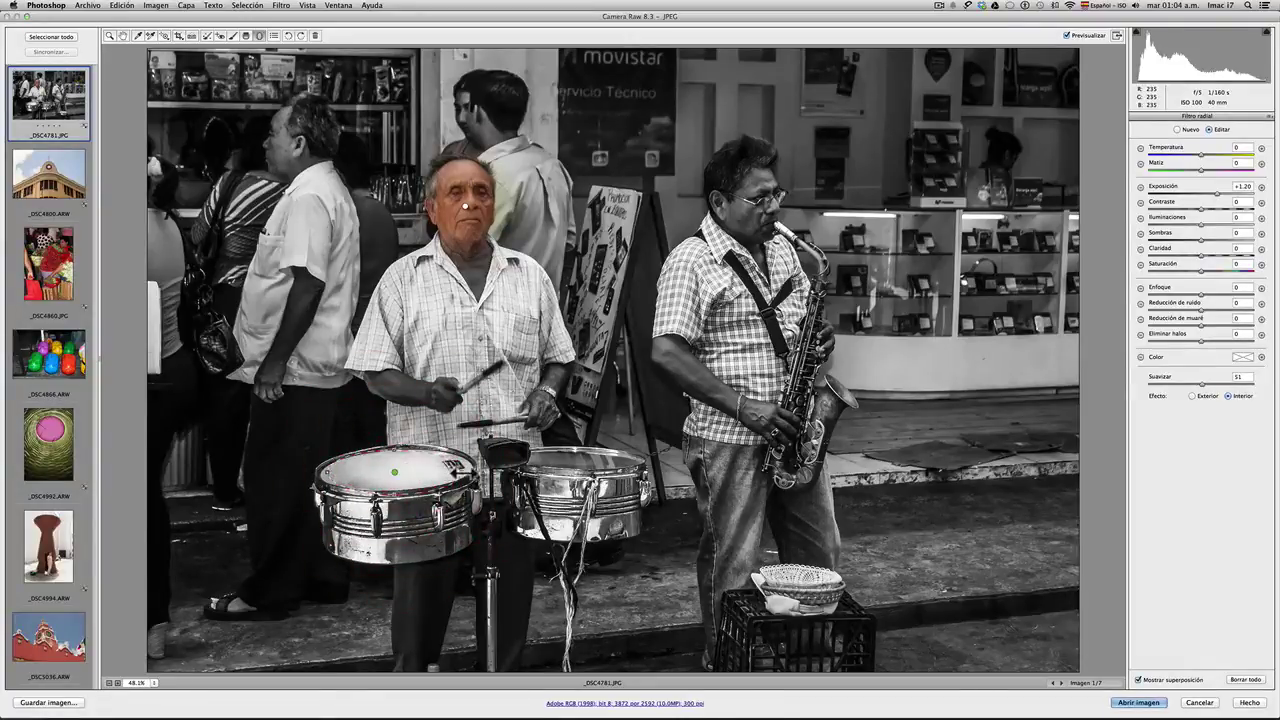
{"action": "left_click_drag", "start_coordinate": [466, 467], "coordinate": [420, 467]}
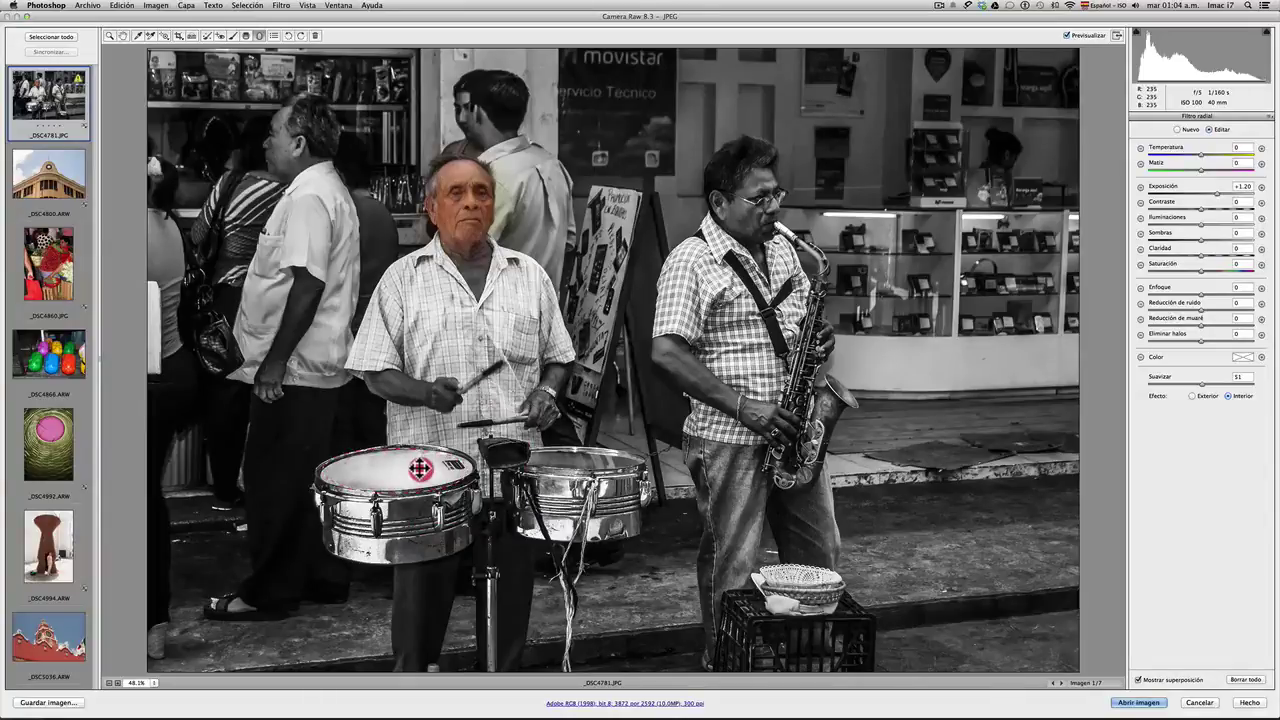
{"action": "left_click_drag", "start_coordinate": [420, 467], "coordinate": [420, 468]}
{"action": "left_click", "coordinate": [420, 468]}
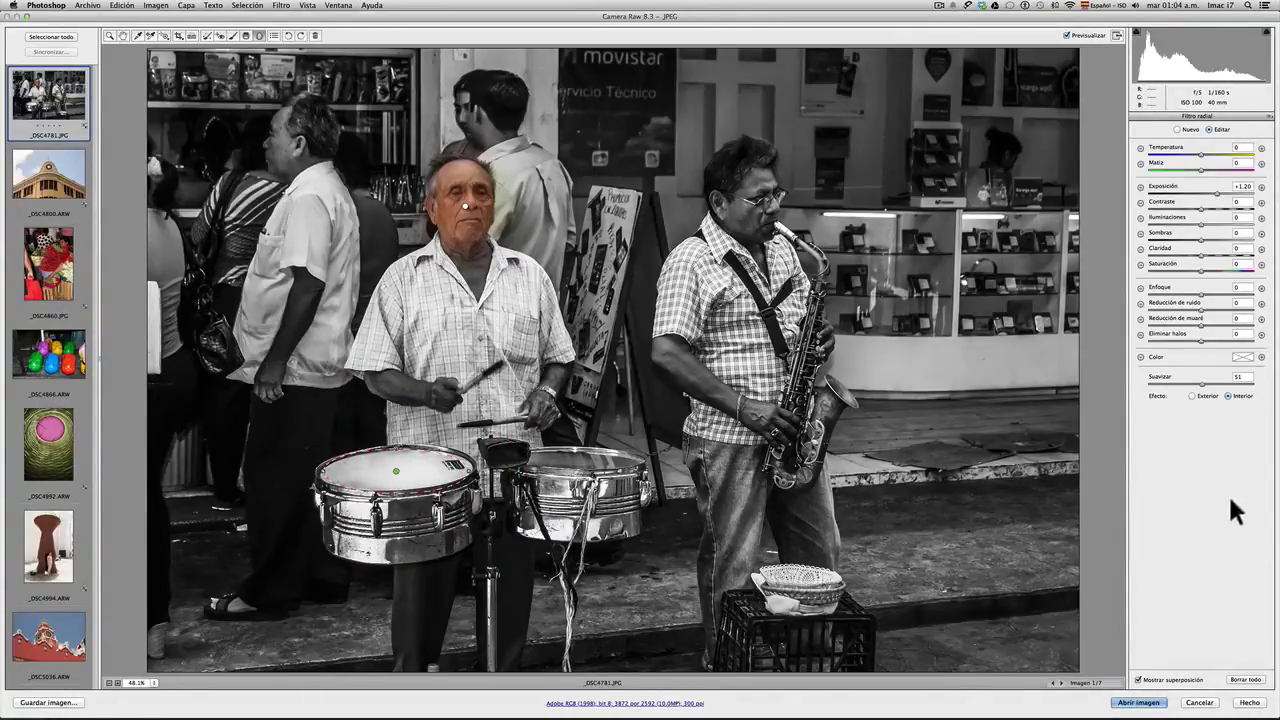
Tint the drum-head filter red (Hue 357, Saturation 93) so the skin turns pink
{"action": "left_click", "coordinate": [1245, 358]}
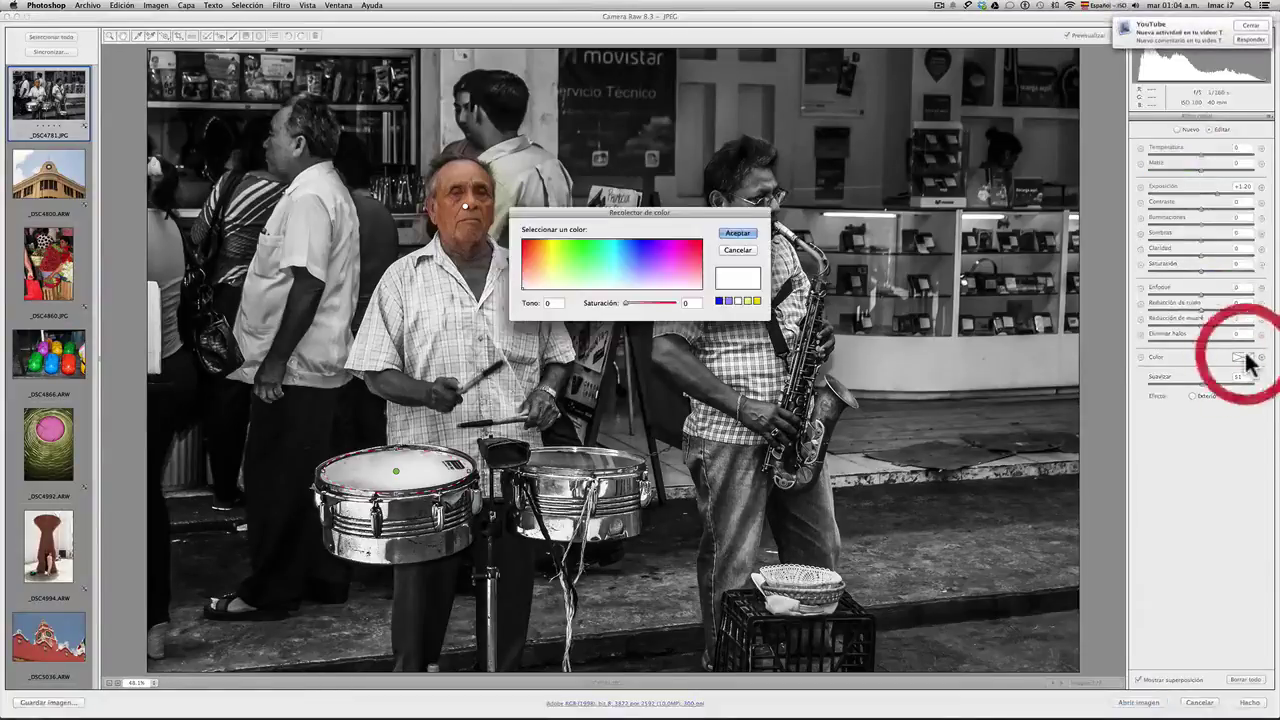
{"action": "left_click", "coordinate": [1252, 28]}
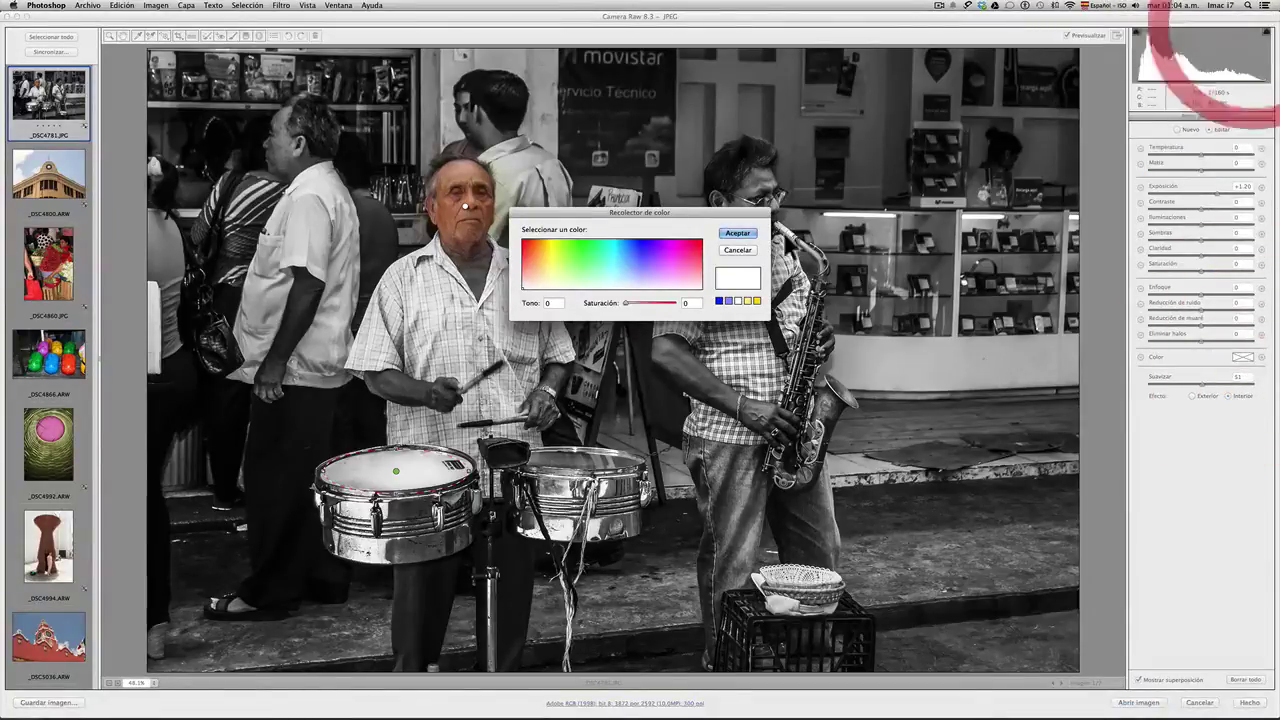
{"action": "left_click", "coordinate": [689, 249]}
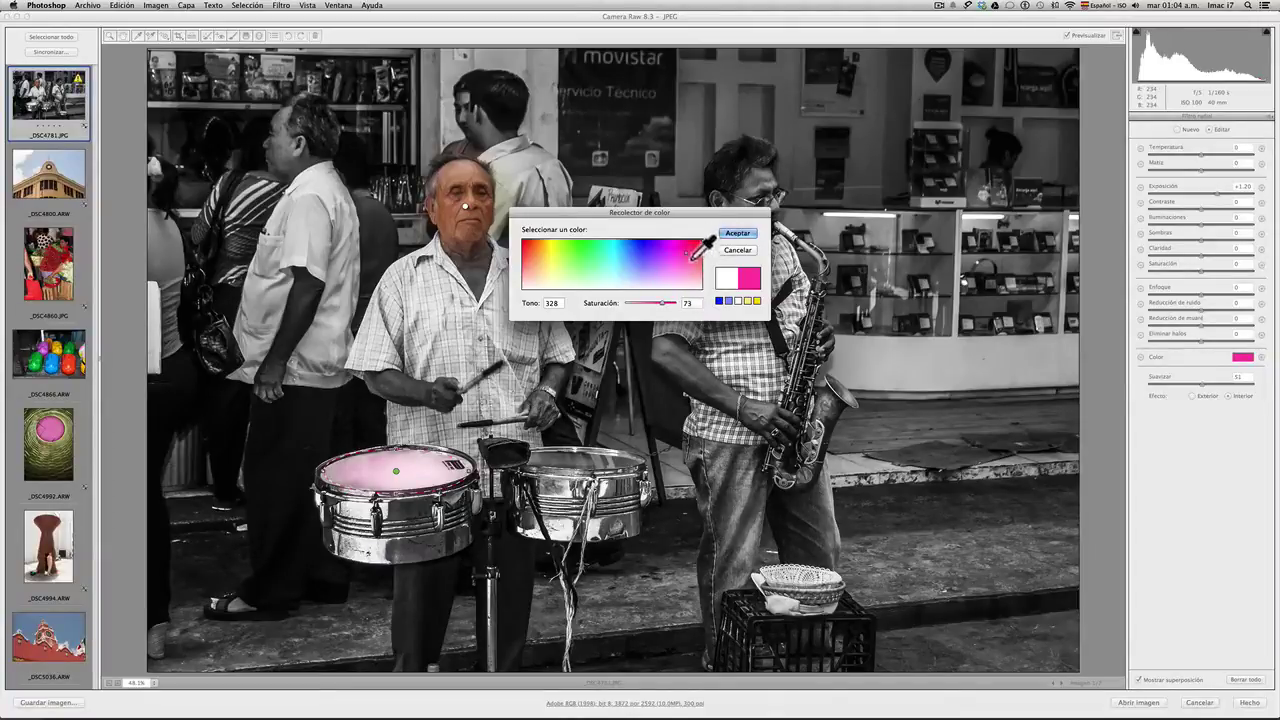
{"action": "left_click_drag", "start_coordinate": [689, 249], "coordinate": [704, 240]}
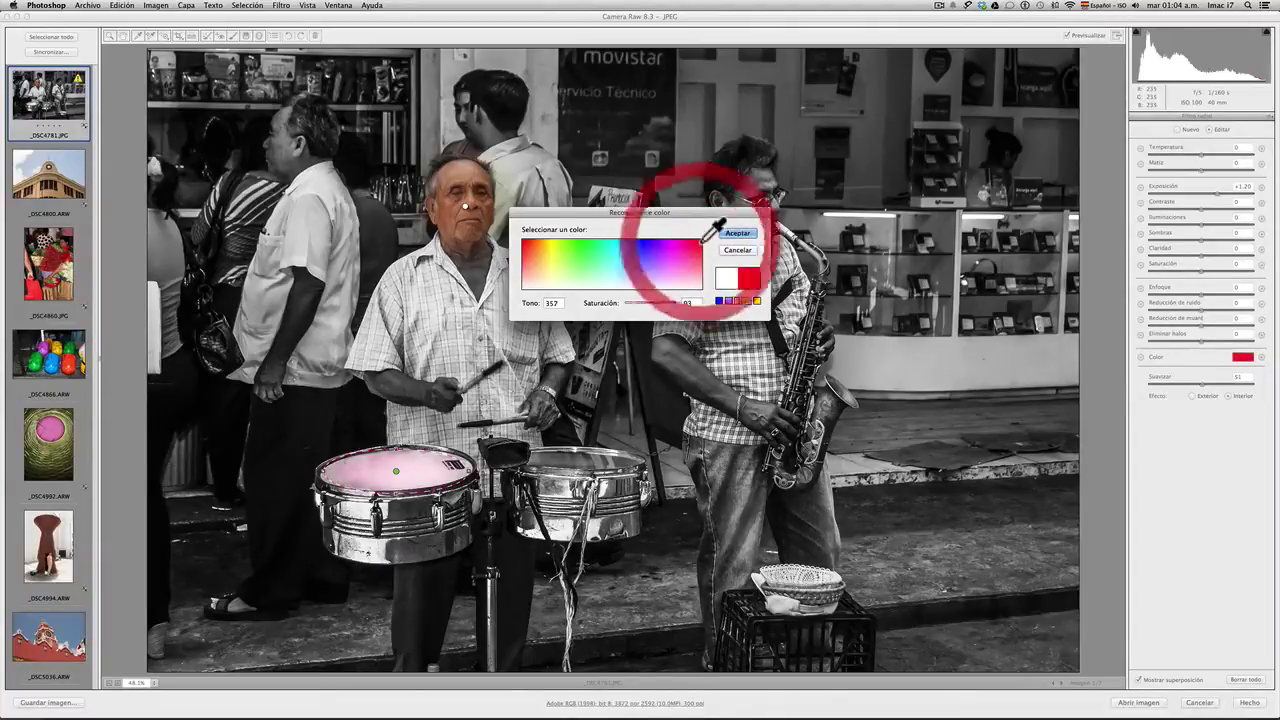
{"action": "left_click", "coordinate": [740, 234]}
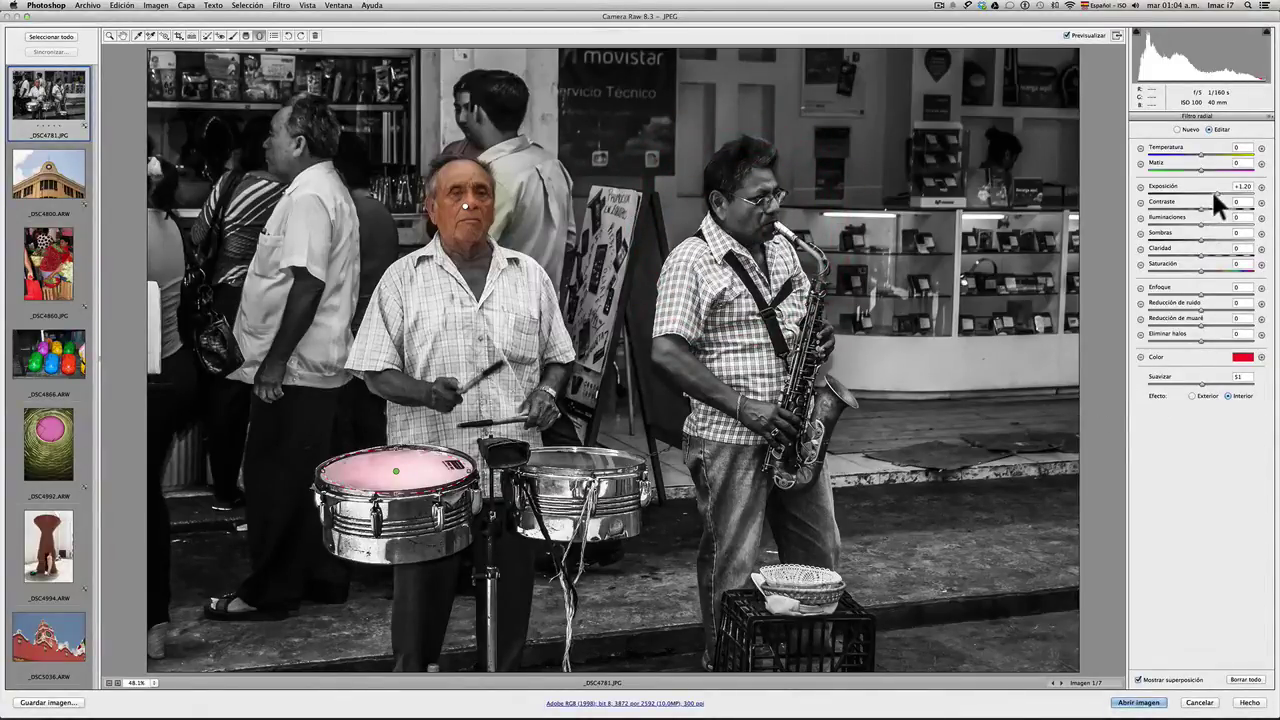
Set the drum filter to exposure -0.35 with sharpness and saturation raised to +100
{"action": "left_click_drag", "start_coordinate": [1218, 204], "coordinate": [1187, 202]}
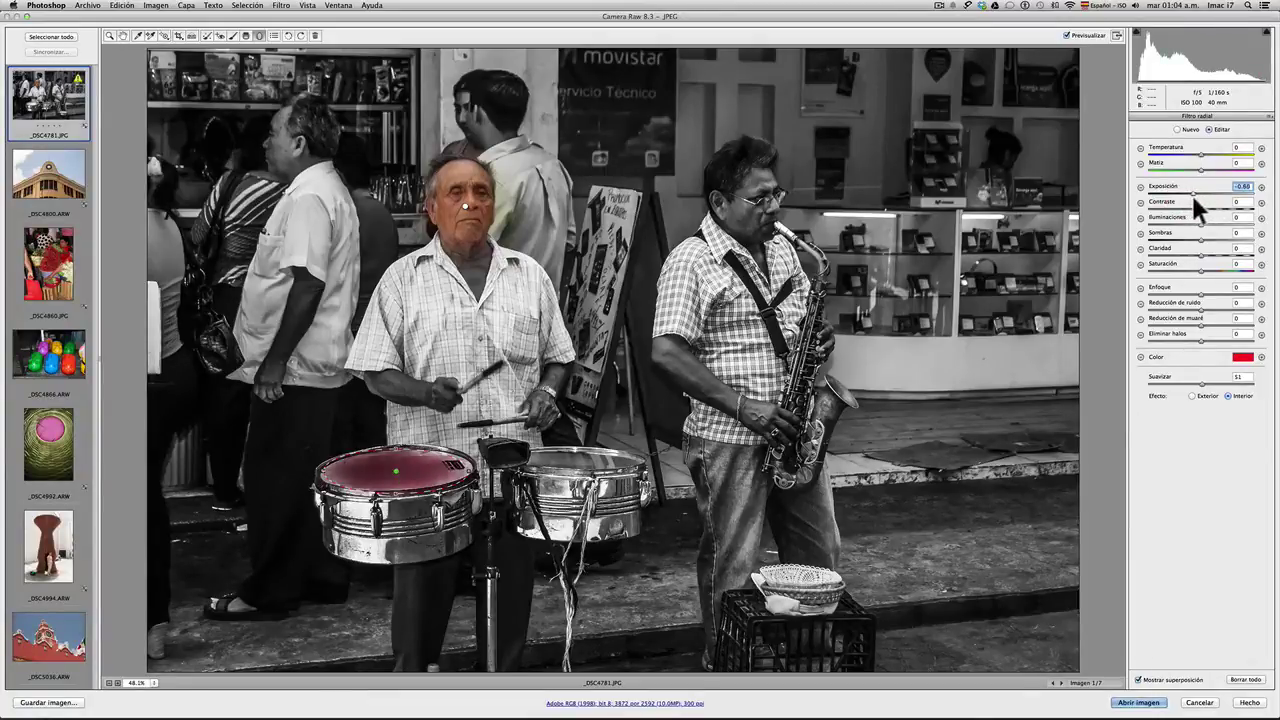
{"action": "key", "text": "Up"}
{"action": "key", "text": "Up"}
{"action": "left_click", "coordinate": [1194, 193]}
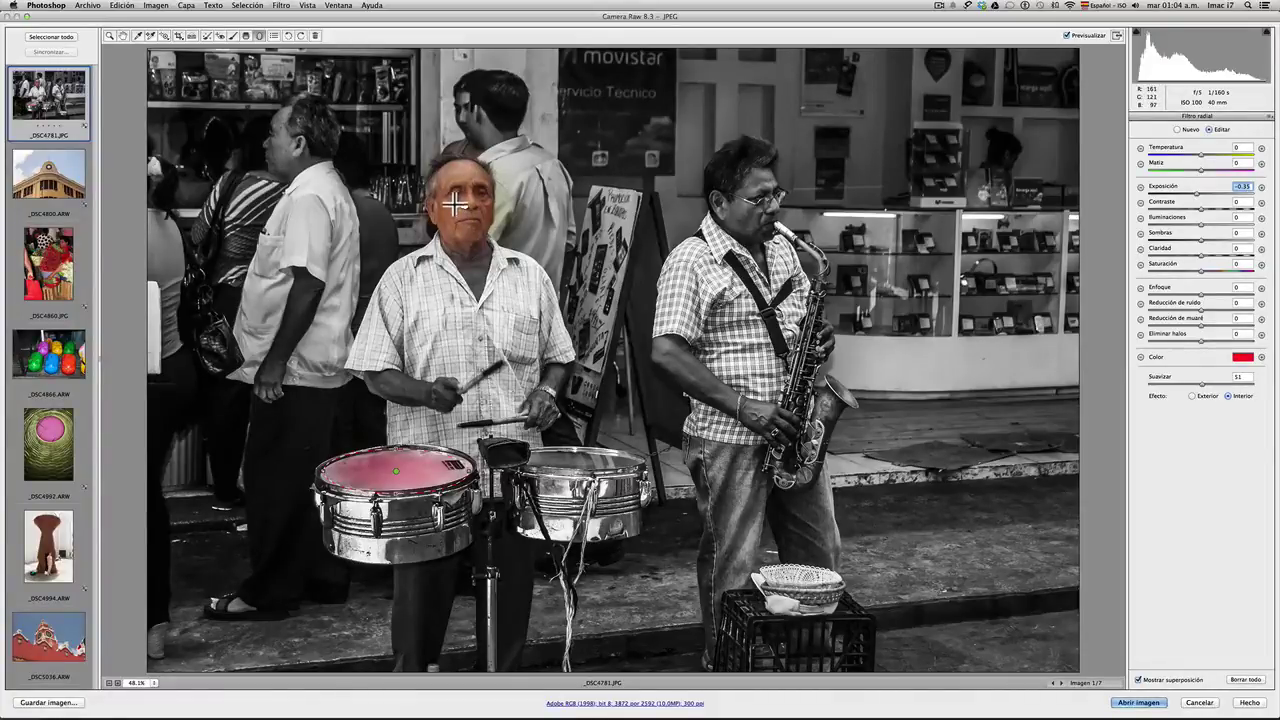
{"action": "left_click", "coordinate": [465, 206]}
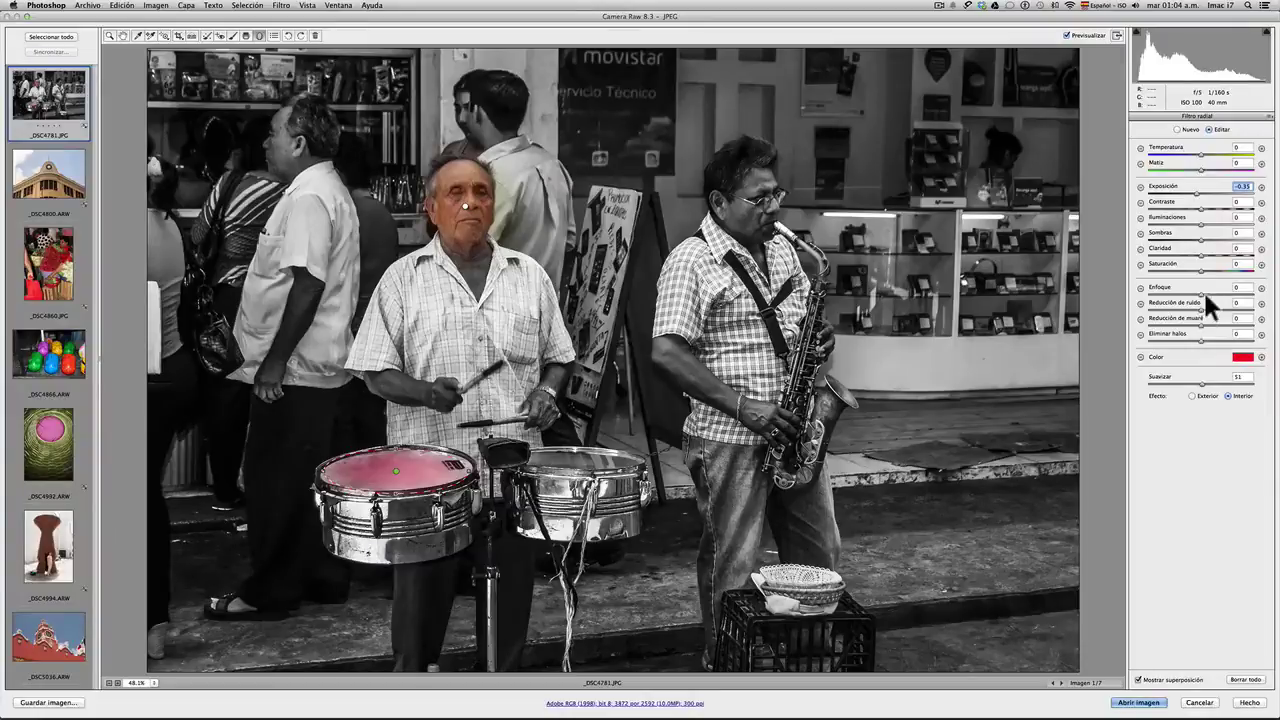
{"action": "mouse_move", "coordinate": [1203, 294]}
{"action": "left_mouse_down"}
{"action": "mouse_move", "coordinate": [1260, 292]}
{"action": "mouse_move", "coordinate": [1266, 278]}
{"action": "left_mouse_up"}
{"action": "type", "text": "+100"}
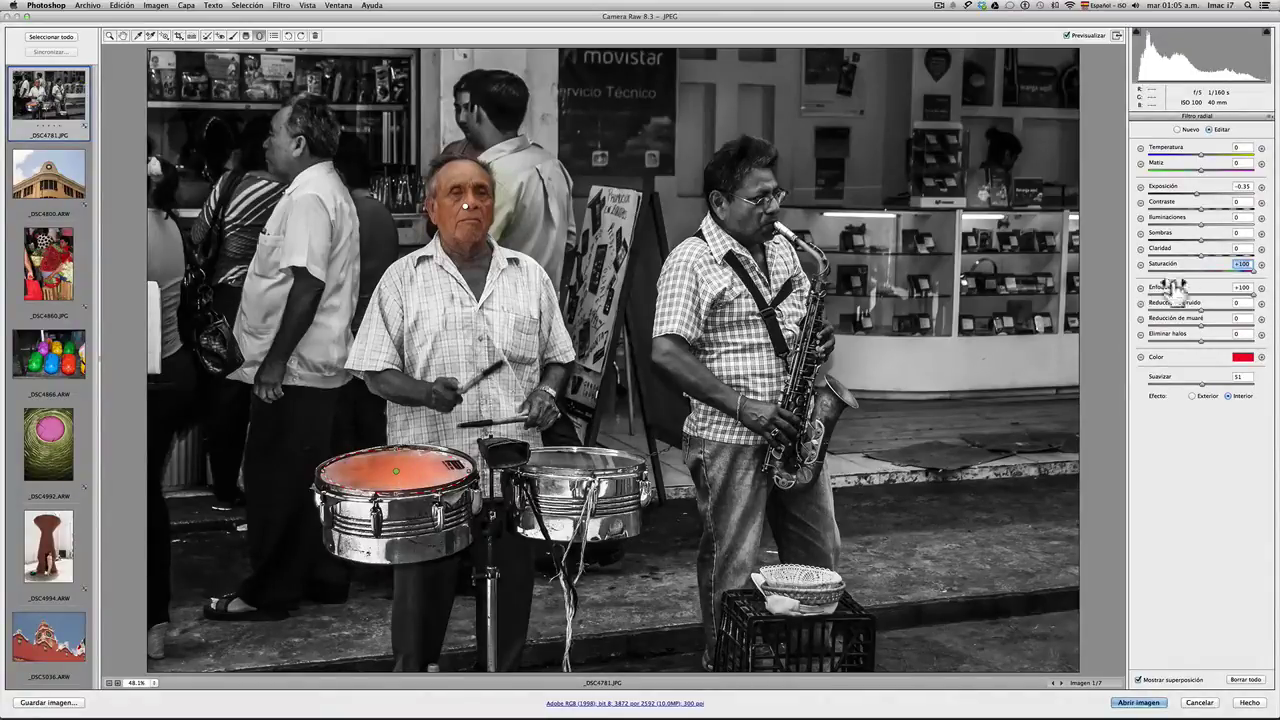
{"action": "mouse_move", "coordinate": [1202, 256]}
{"action": "left_mouse_down"}
{"action": "mouse_move", "coordinate": [1258, 256]}
{"action": "mouse_move", "coordinate": [1258, 240]}
{"action": "left_mouse_up"}
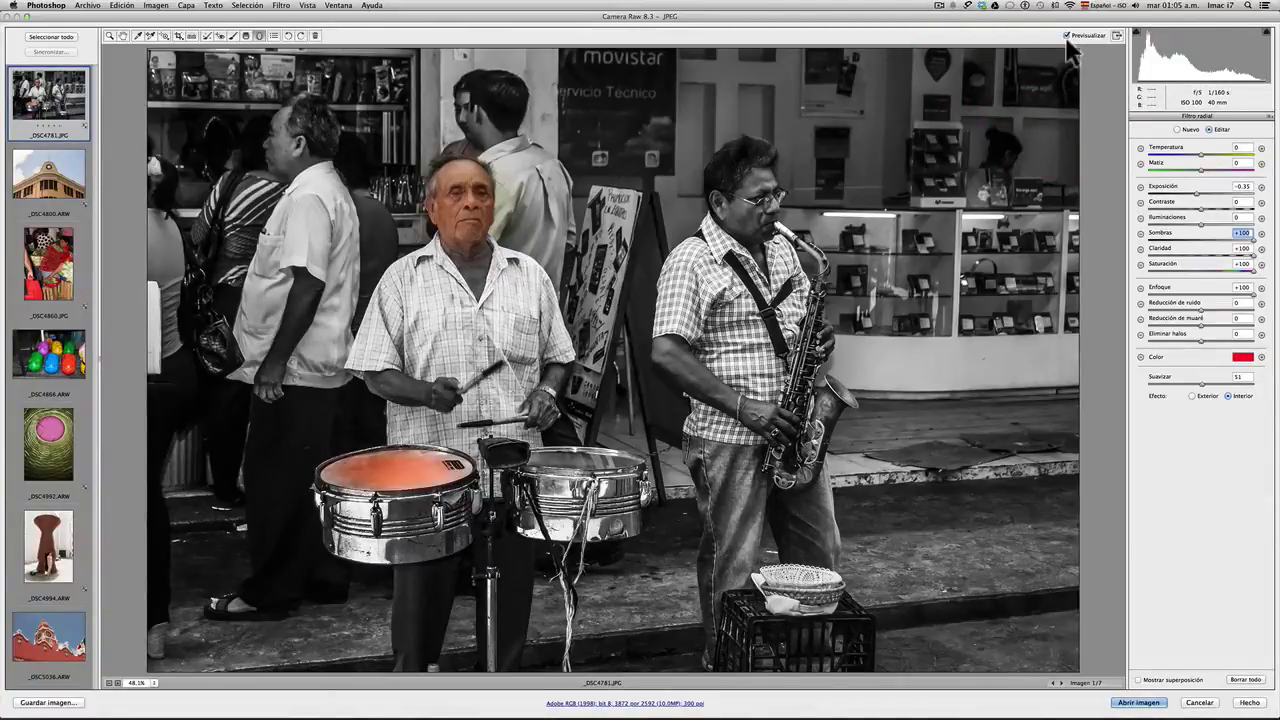
{"action": "left_click", "coordinate": [1068, 37]}
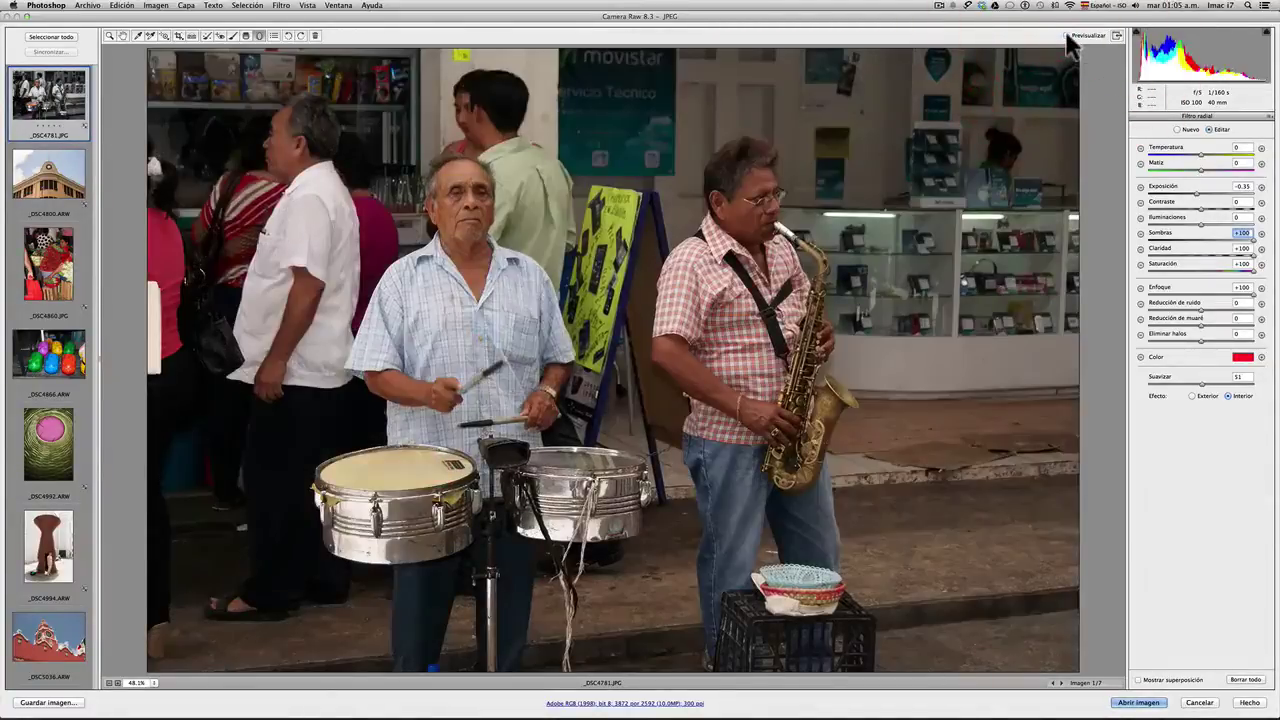
{"action": "left_click", "coordinate": [1067, 36]}
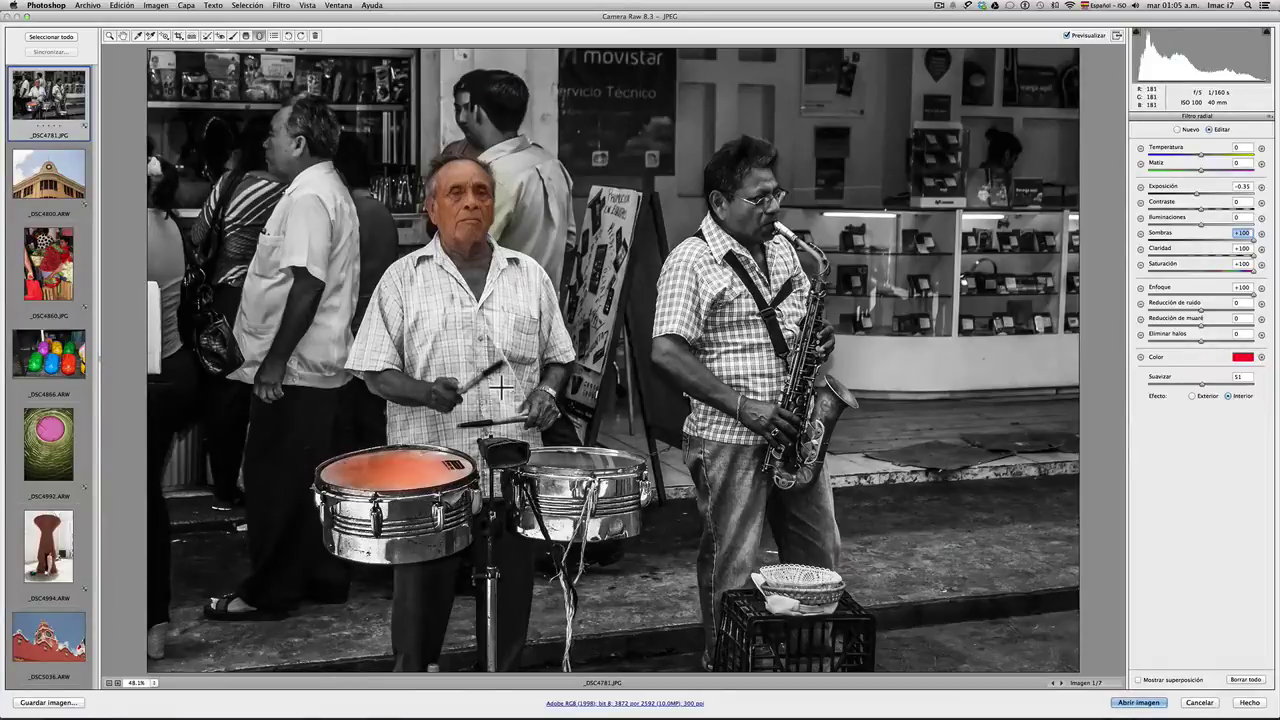
{"action": "left_click", "coordinate": [394, 468]}
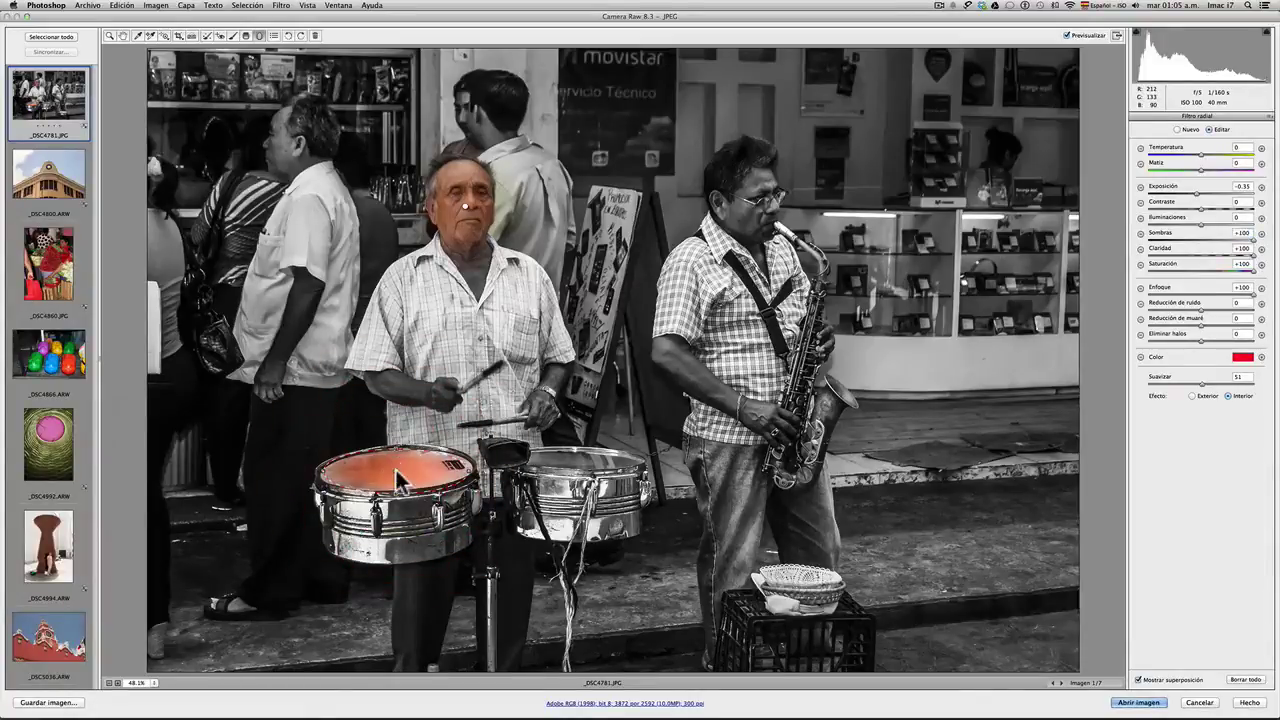
{"action": "left_click", "coordinate": [396, 471]}
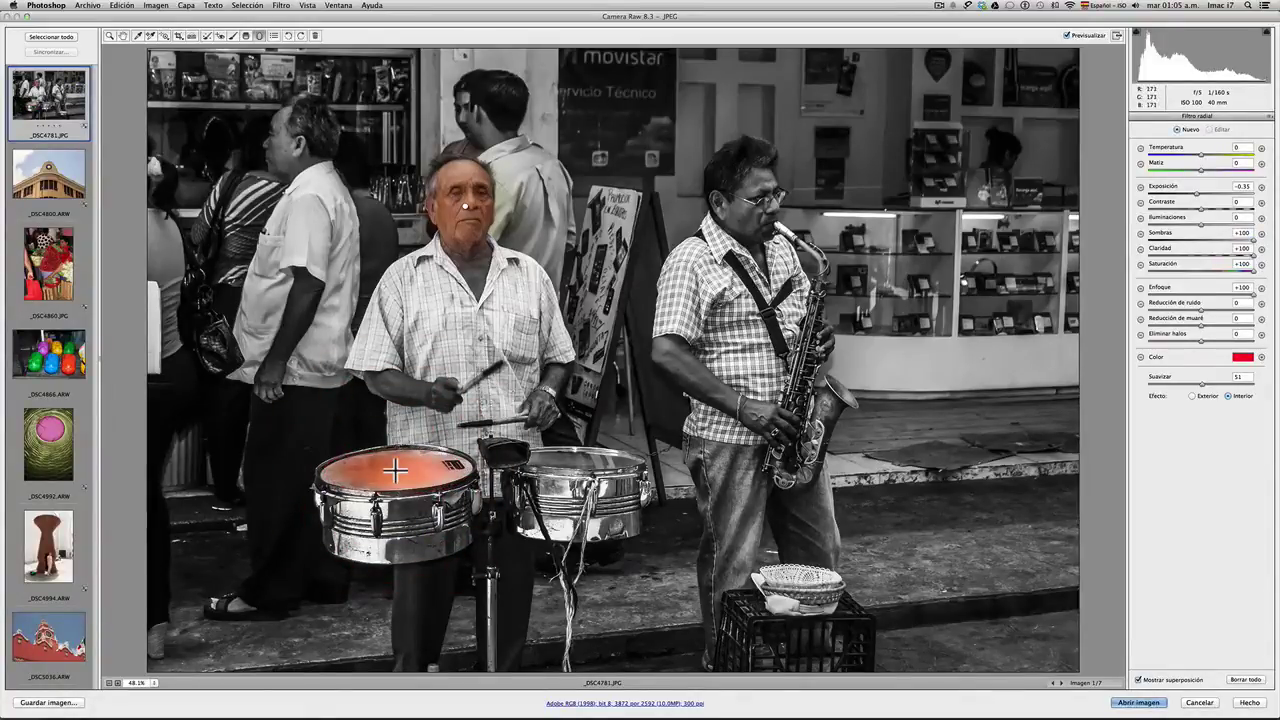
Delete the orange drum filter, go full screen, and open the market photo _DSC4860.JPG
{"action": "key", "text": "Delete"}
{"action": "left_click", "coordinate": [466, 207]}
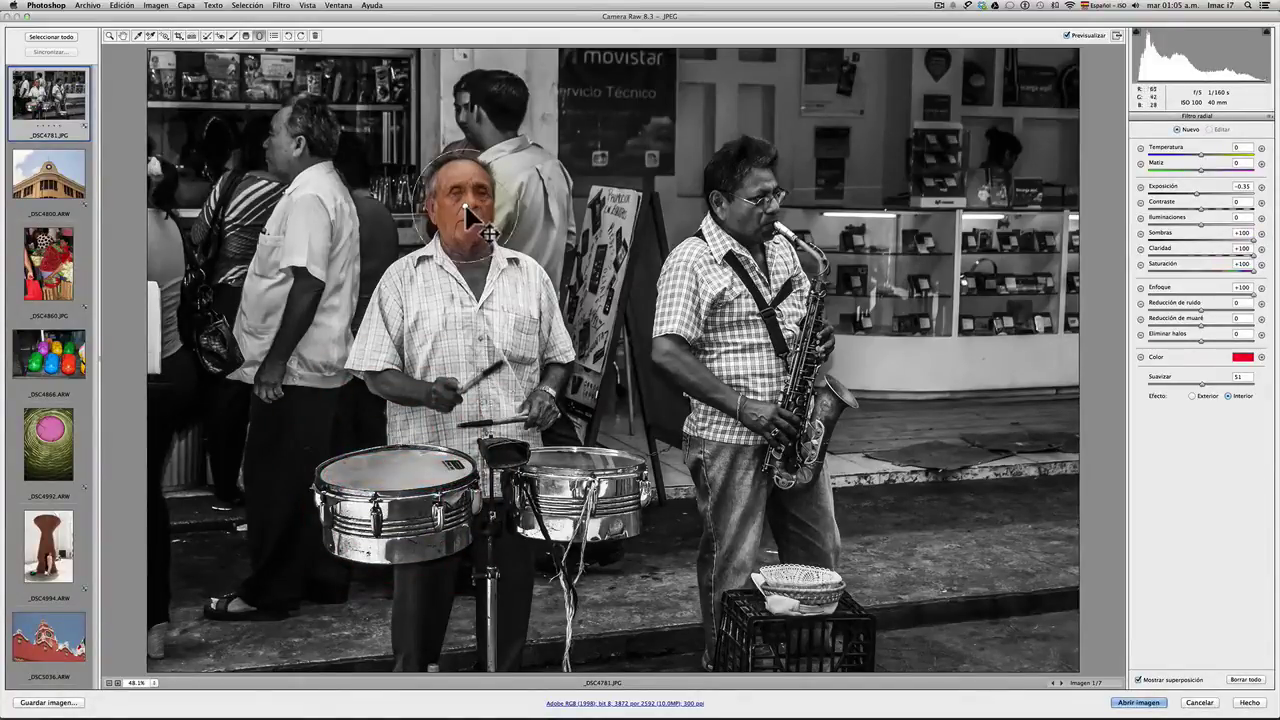
{"action": "left_click", "coordinate": [463, 204]}
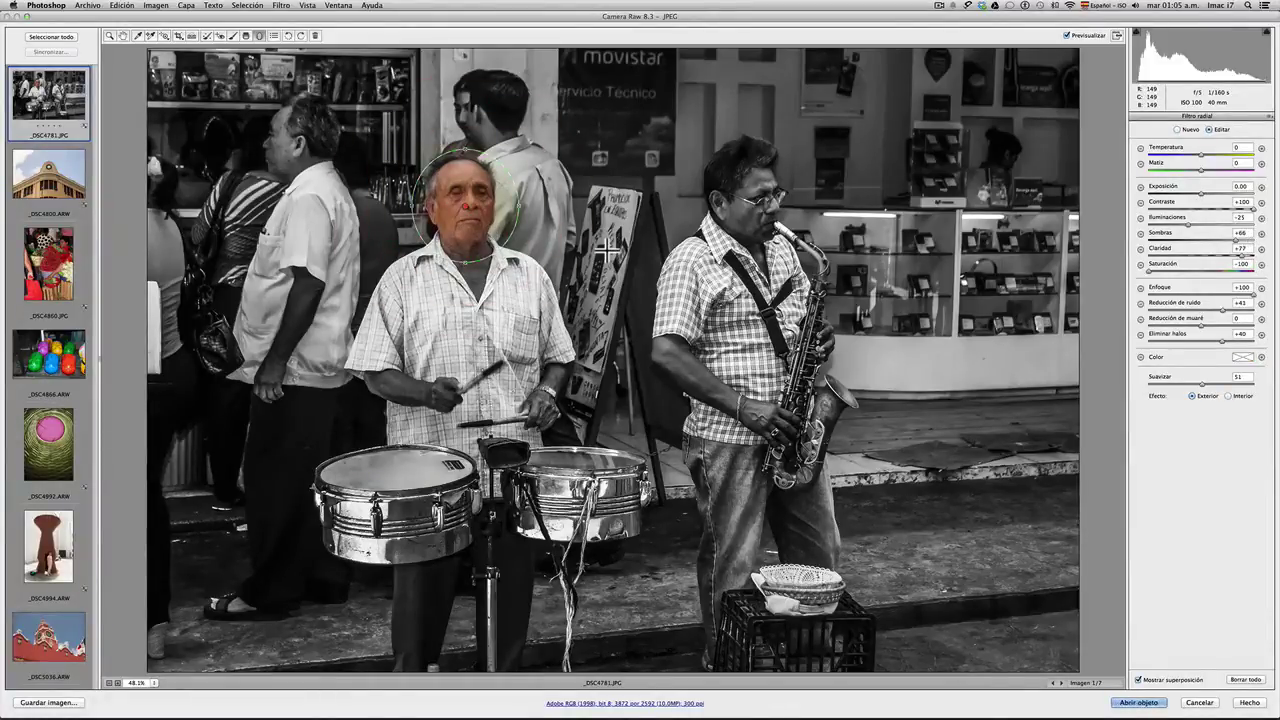
{"action": "left_click", "coordinate": [1117, 35]}
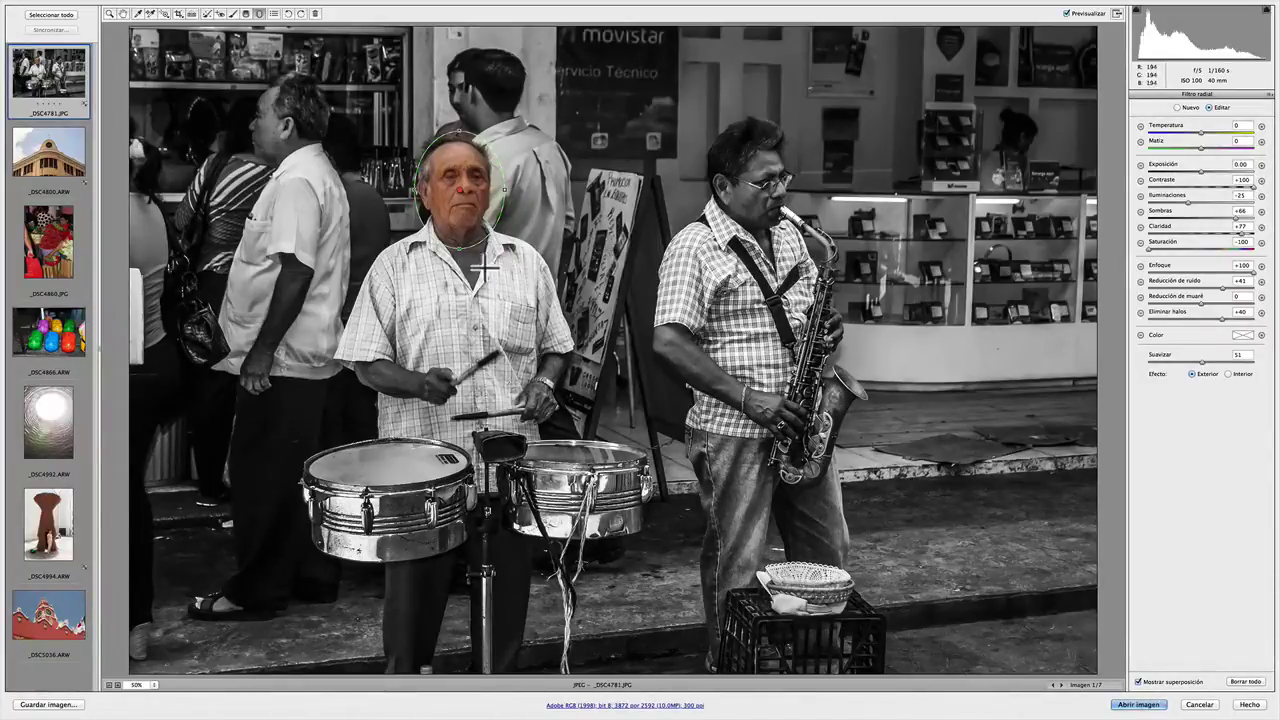
{"action": "left_click", "coordinate": [48, 242]}
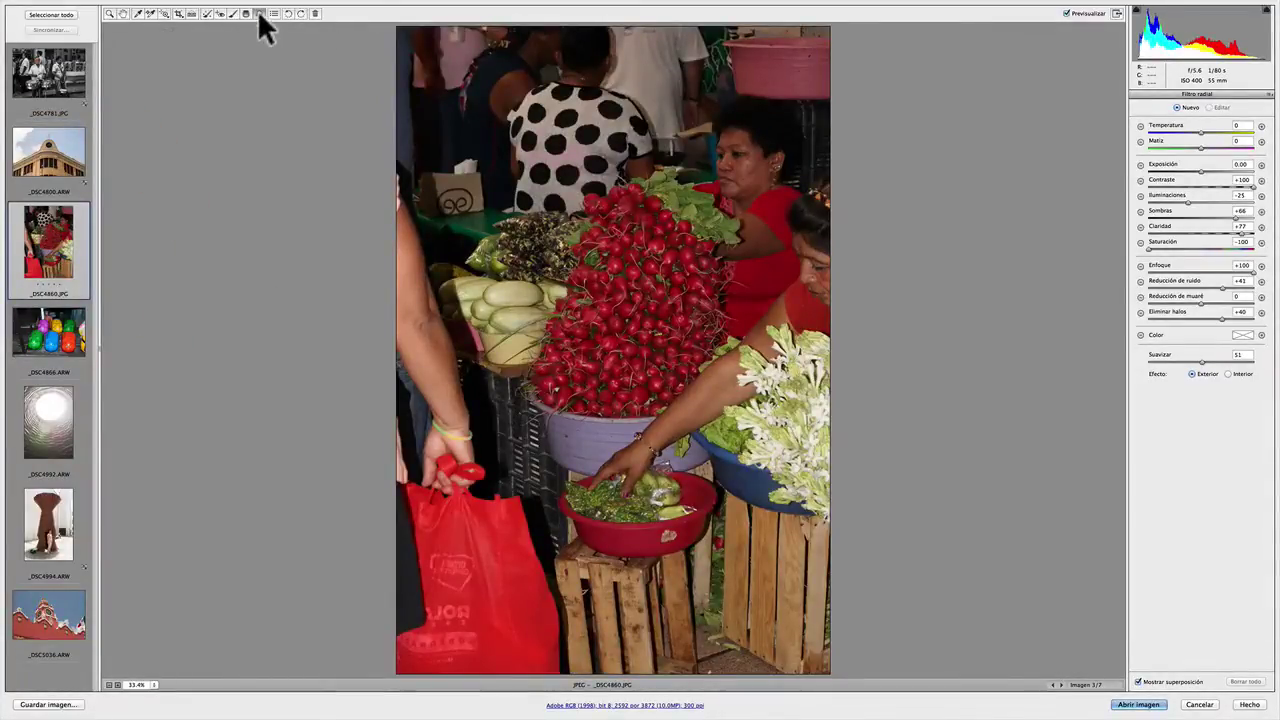
Reset the radial filter sliders to a -1.00 exposure preset with other adjustments at 0
{"action": "left_click", "coordinate": [1139, 164]}
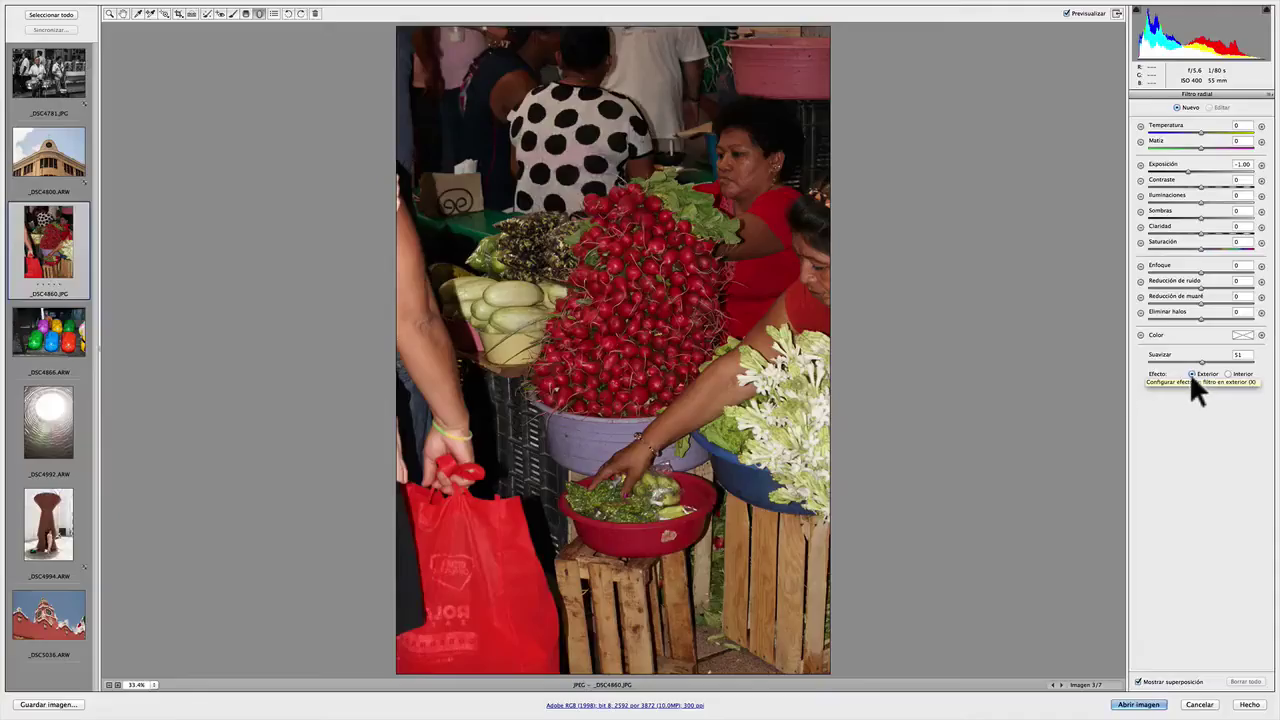
Draw a radial filter ellipse and fit it around the radish pile
{"action": "mouse_move", "coordinate": [616, 252]}
{"action": "left_mouse_down"}
{"action": "mouse_move", "coordinate": [671, 309]}
{"action": "mouse_move", "coordinate": [645, 290]}
{"action": "mouse_move", "coordinate": [654, 306]}
{"action": "left_mouse_up"}
{"action": "left_click_drag", "start_coordinate": [557, 295], "coordinate": [614, 272]}
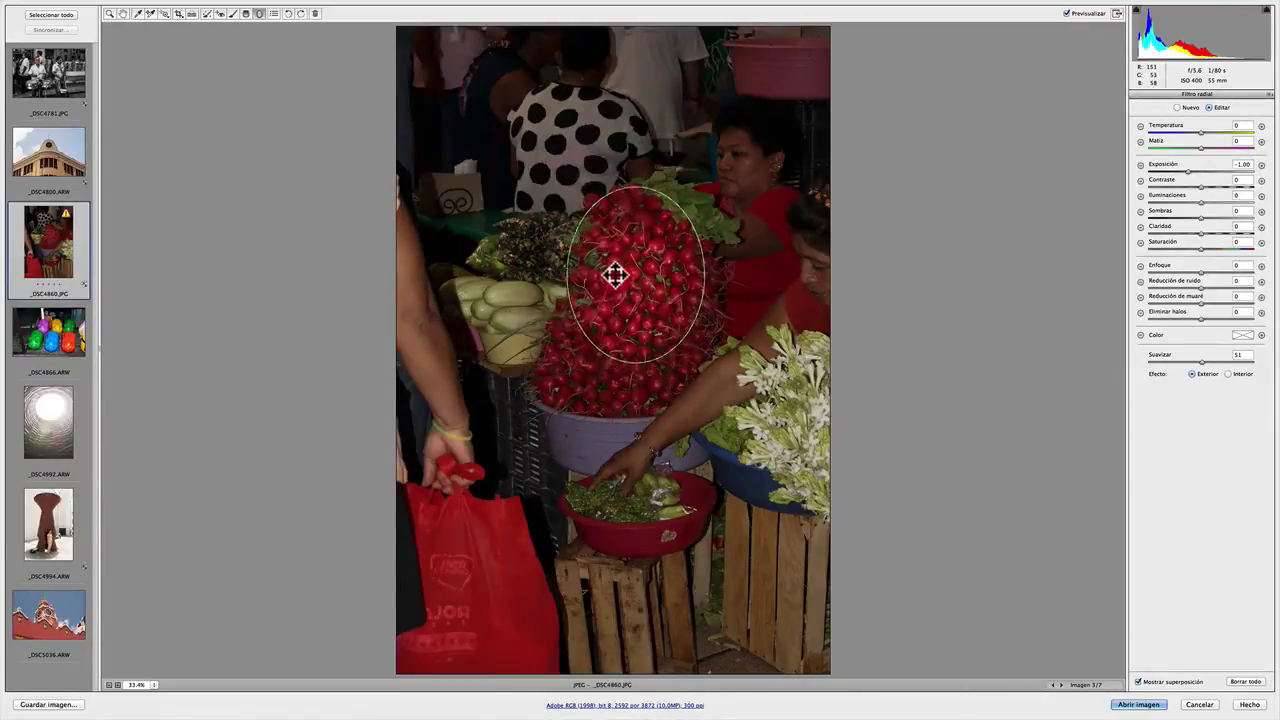
{"action": "left_click_drag", "start_coordinate": [634, 365], "coordinate": [634, 415]}
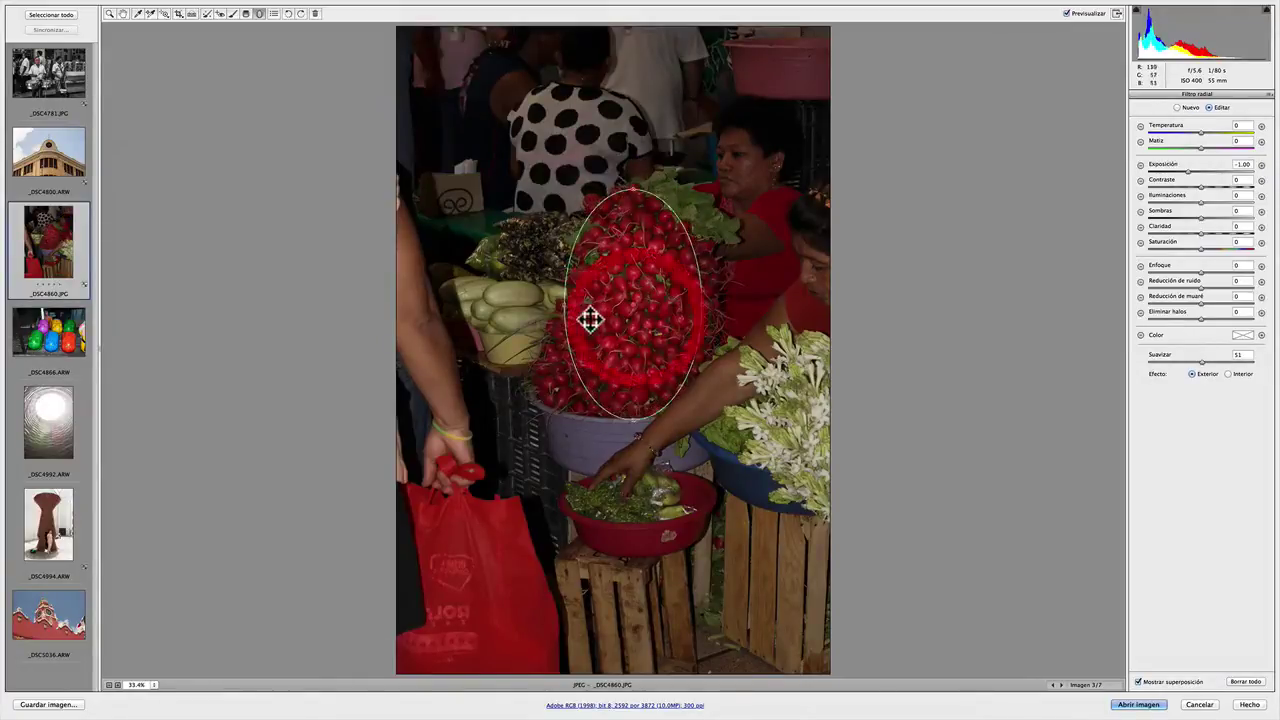
{"action": "left_click_drag", "start_coordinate": [566, 308], "coordinate": [559, 308]}
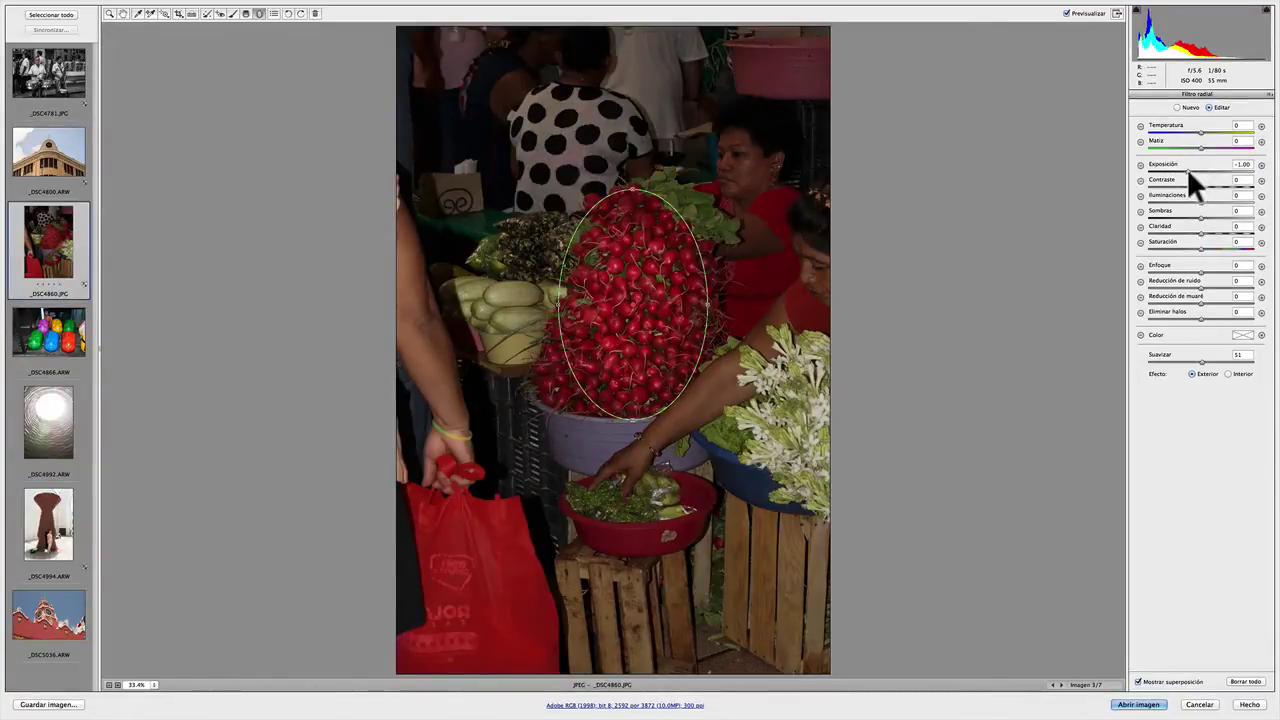
Give the radish filter +0.50 exposure and feather 100, then hide the overlay with V
{"action": "left_click_drag", "start_coordinate": [1187, 169], "coordinate": [1203, 168]}
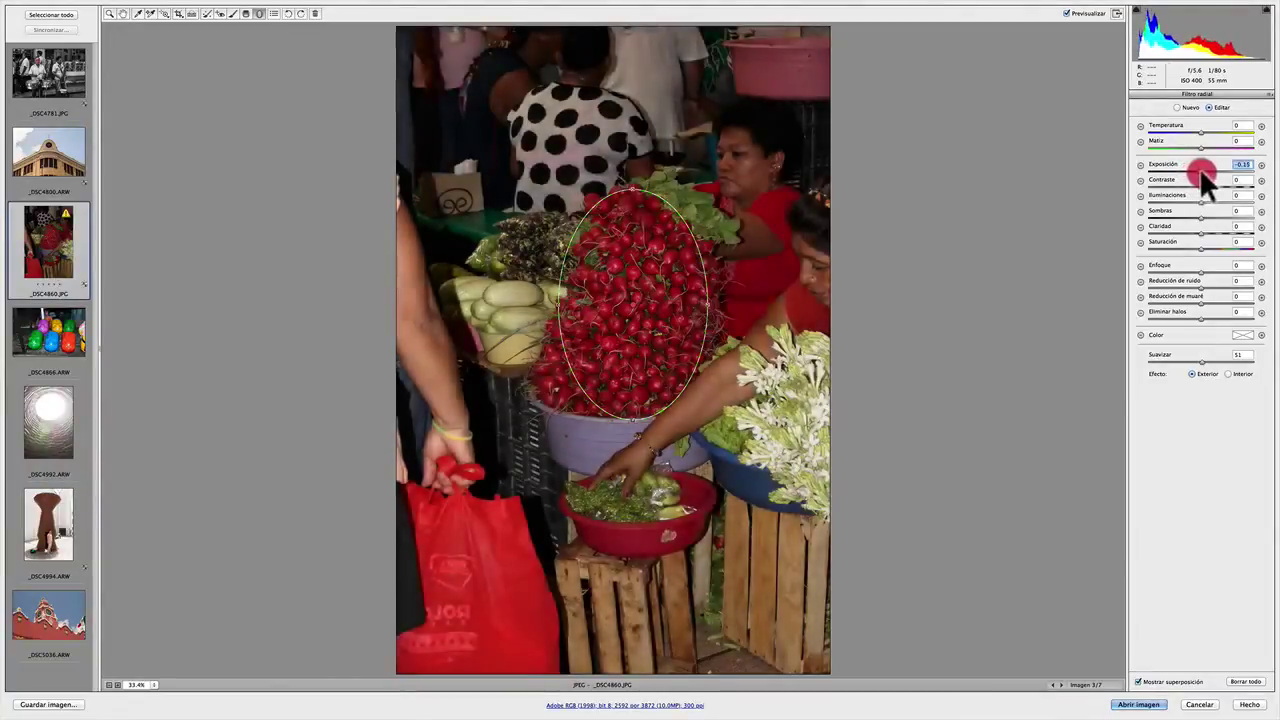
{"action": "left_click_drag", "start_coordinate": [1203, 168], "coordinate": [1207, 168]}
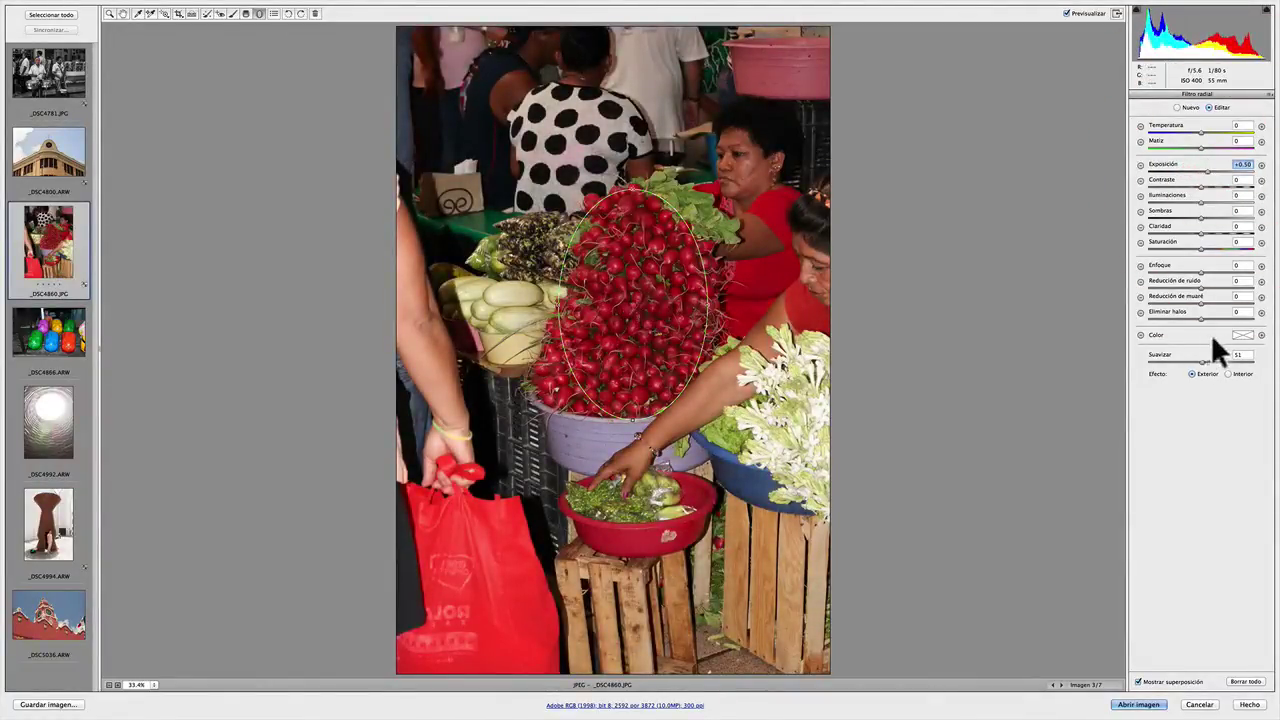
{"action": "left_click", "coordinate": [1203, 362]}
{"action": "left_click_drag", "start_coordinate": [1226, 364], "coordinate": [1264, 364]}
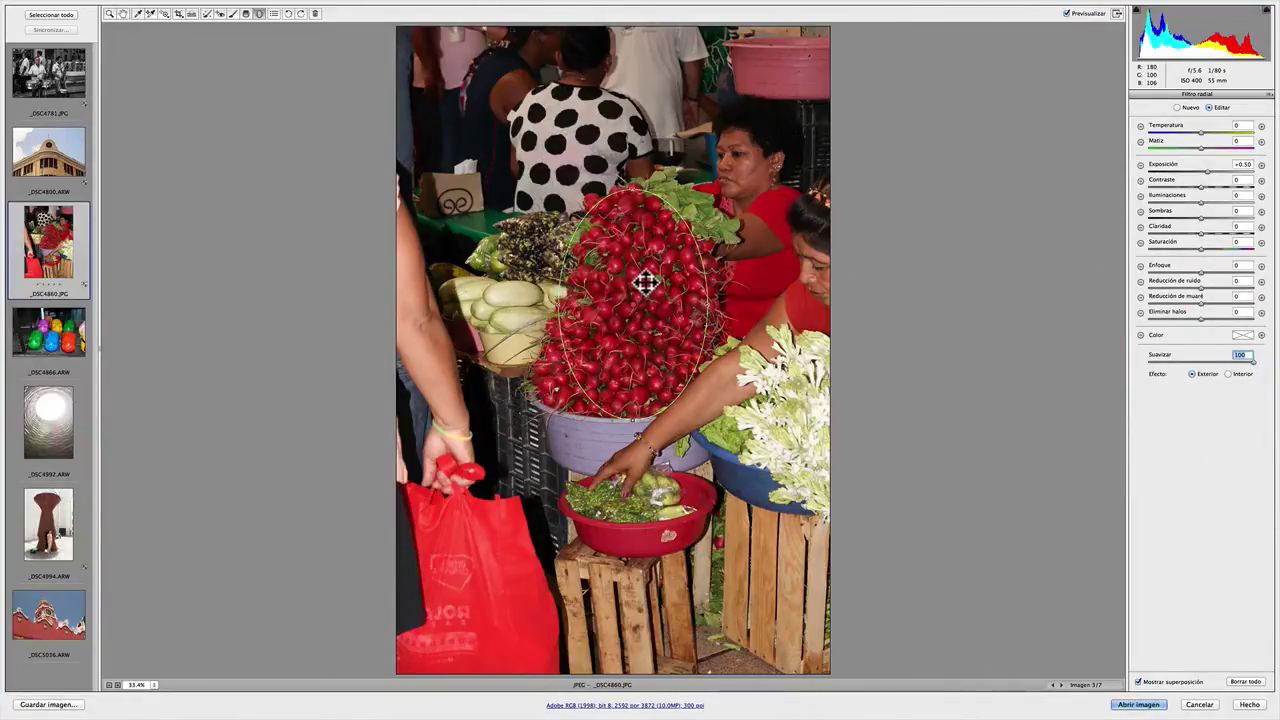
{"action": "key", "text": "v"}
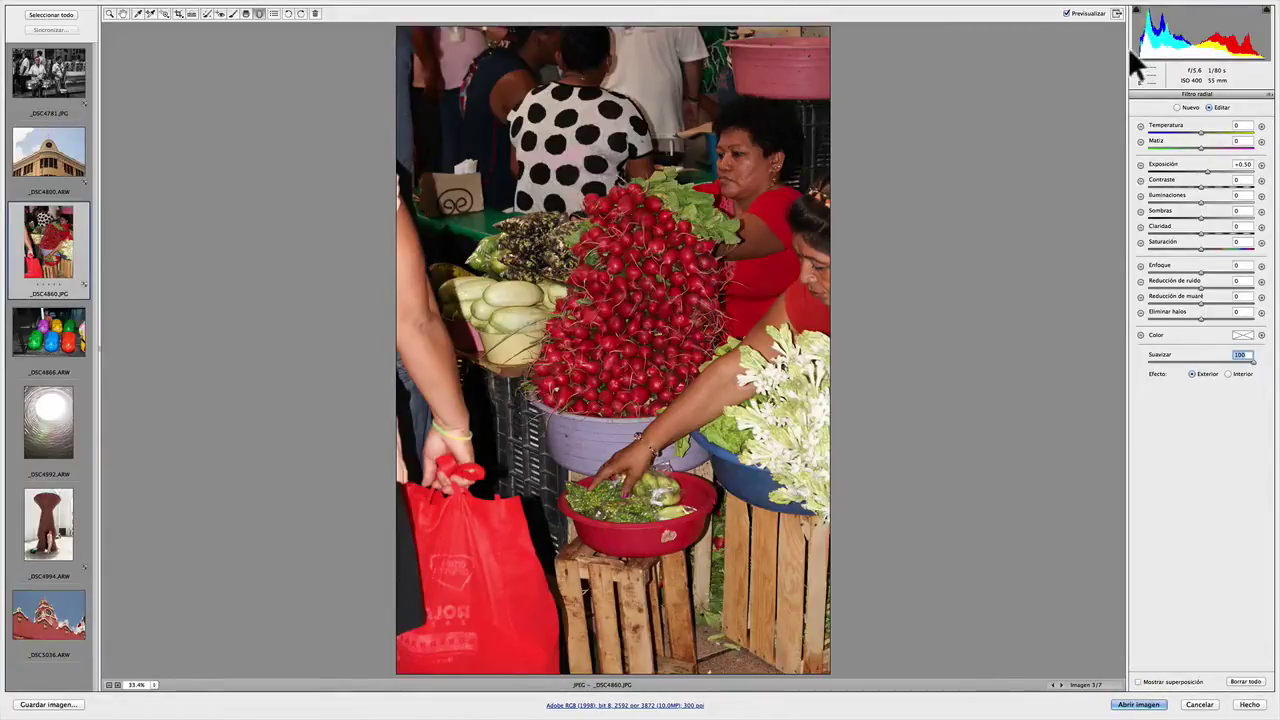
Toggle Preview off and on to compare the market photo, then open _DSC4800.ARW
{"action": "left_click", "coordinate": [1066, 13]}
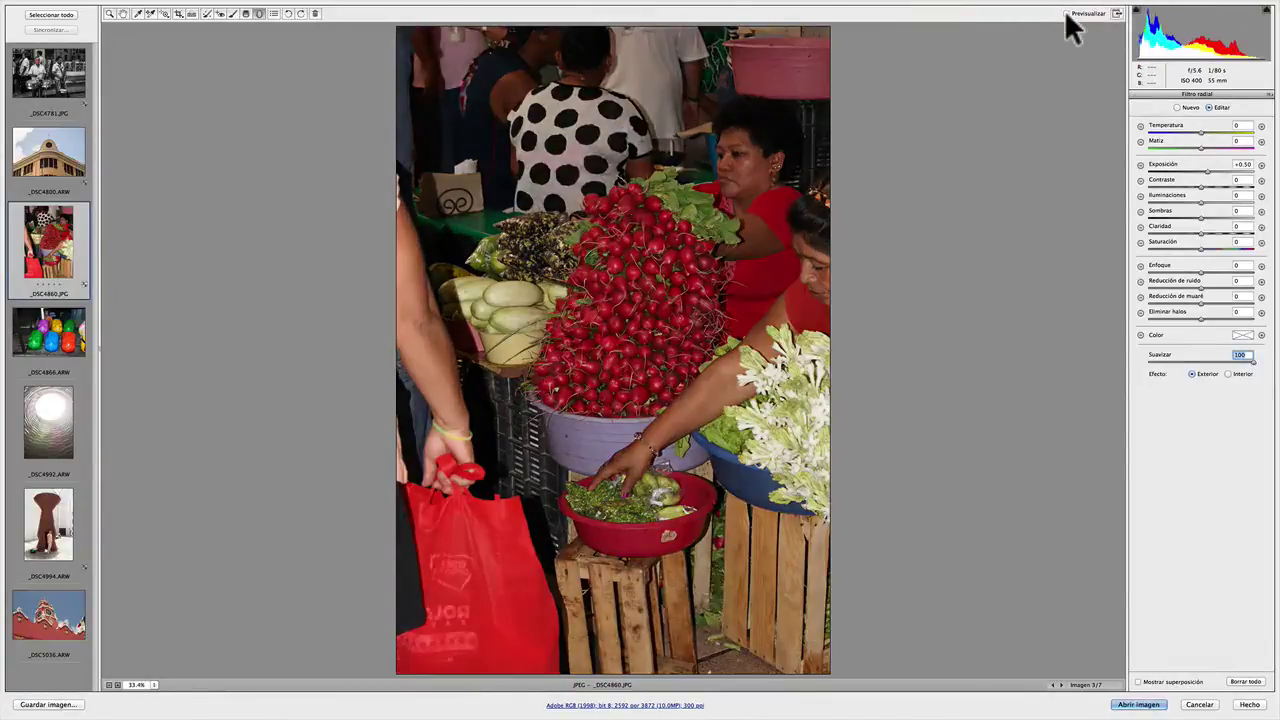
{"action": "left_click", "coordinate": [1066, 13]}
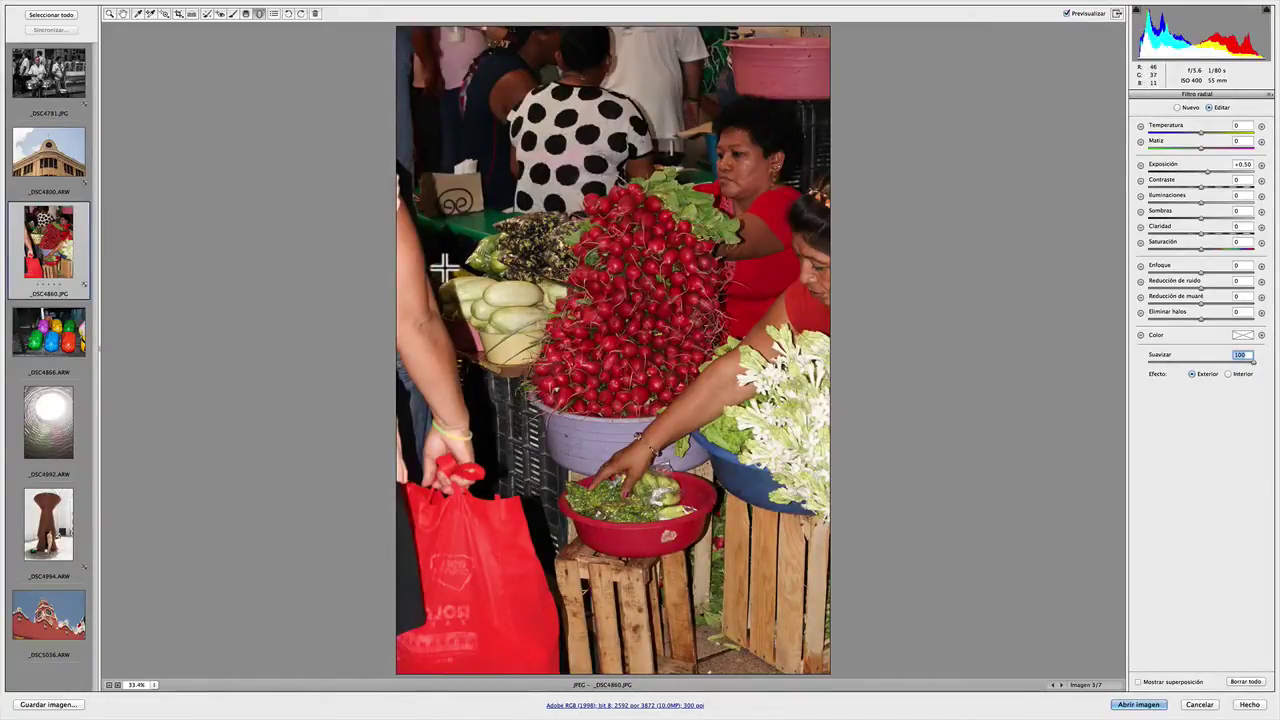
{"action": "left_click", "coordinate": [70, 175]}
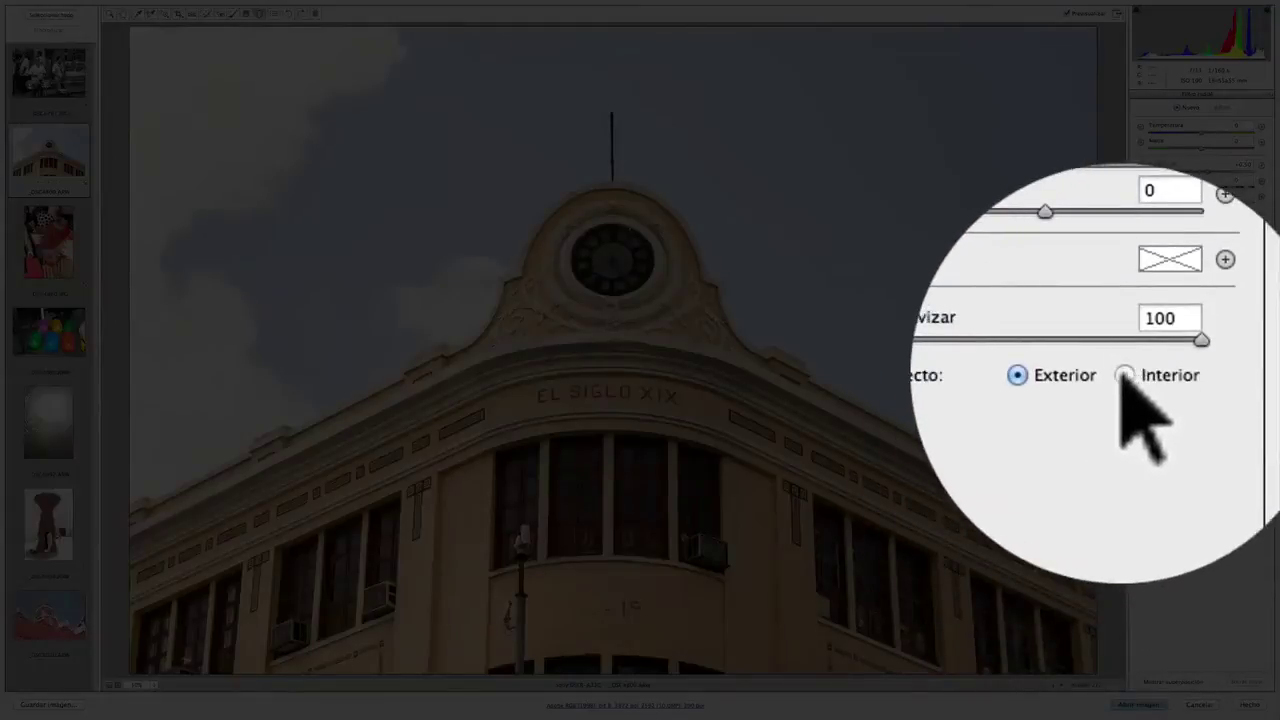
Set the filter effect to Inside with +1.15 exposure and zoom the building photo to 100%
{"action": "left_click", "coordinate": [1124, 376]}
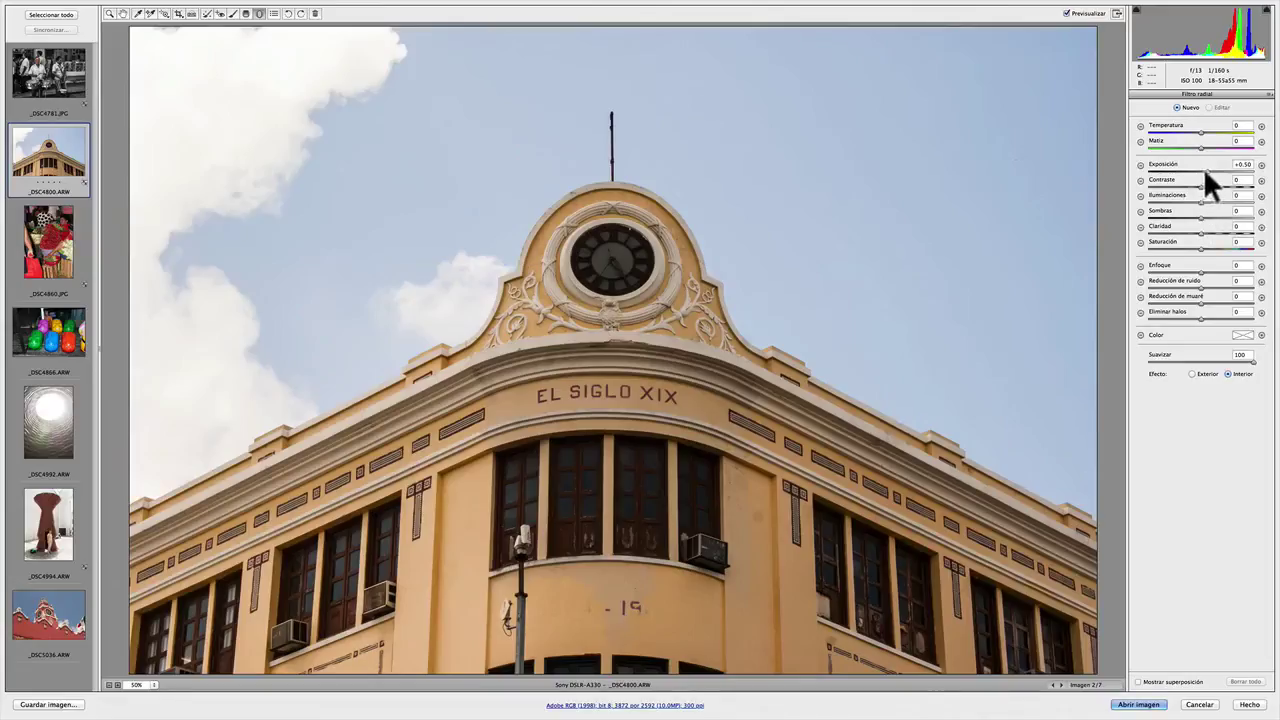
{"action": "left_click_drag", "start_coordinate": [1205, 172], "coordinate": [1211, 172]}
{"action": "left_click", "coordinate": [152, 686]}
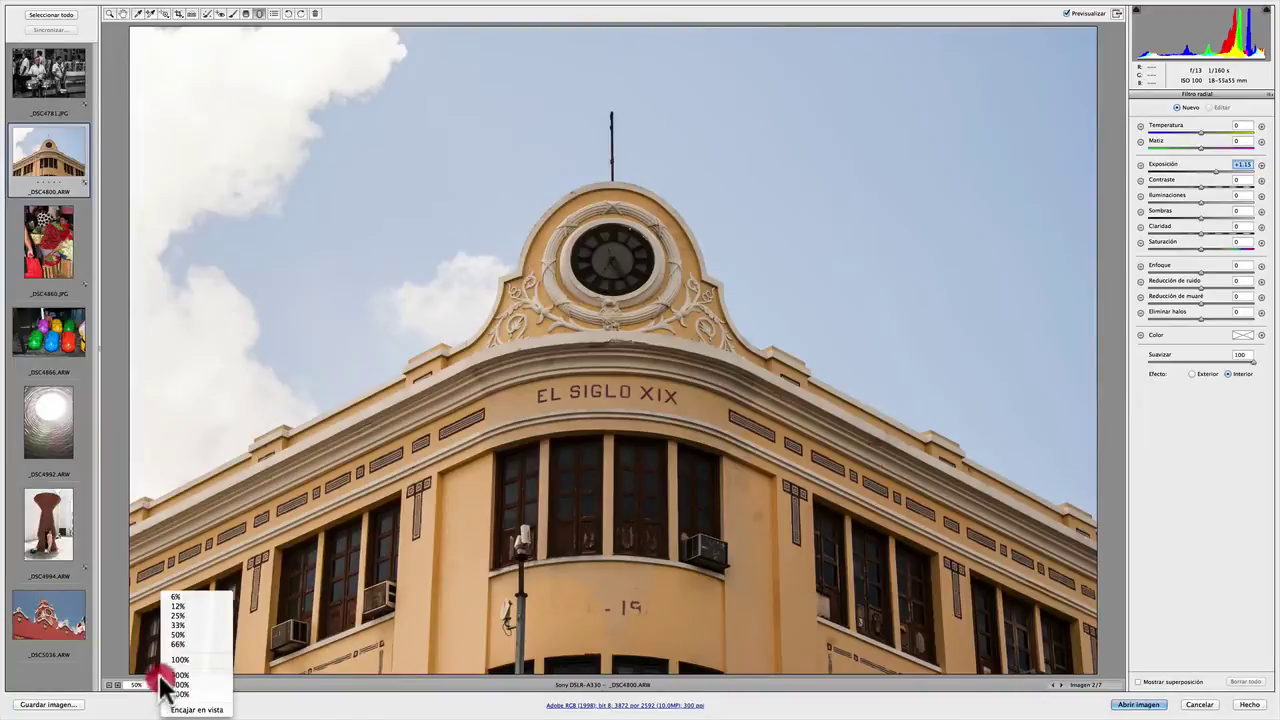
{"action": "left_click", "coordinate": [175, 665]}
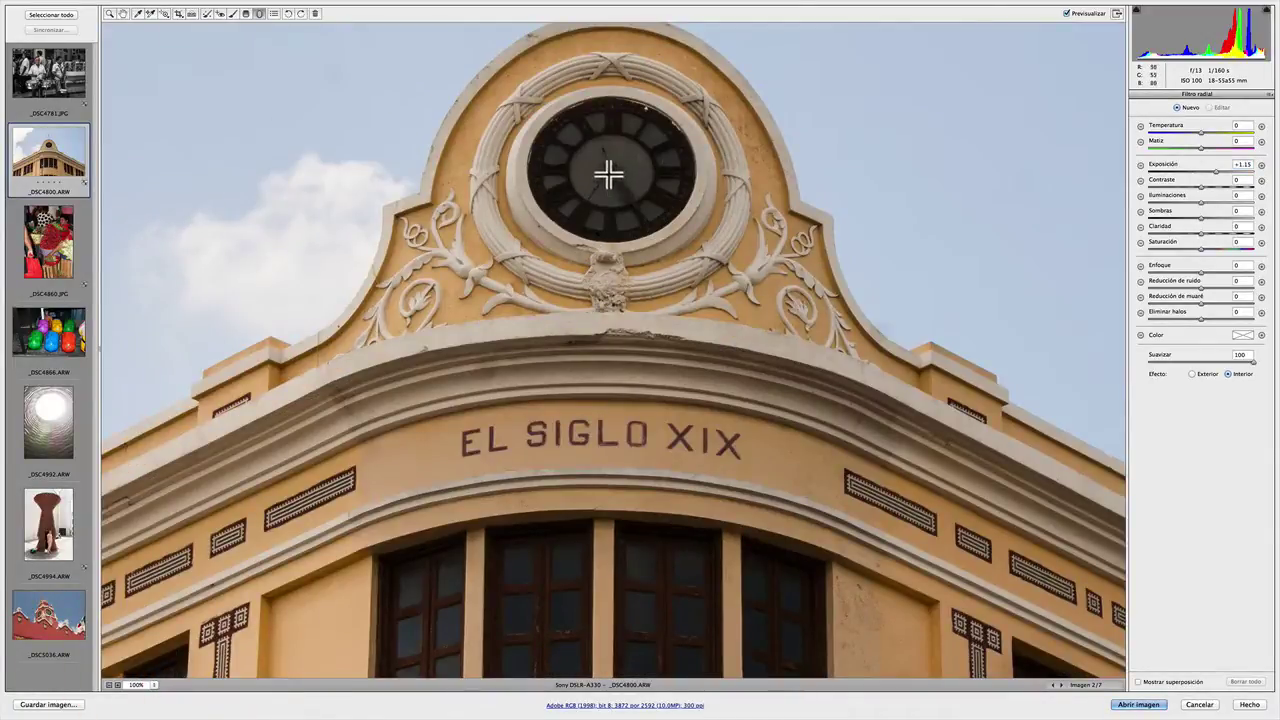
Draw a radial filter from the clock centre, show the overlay, and fit its edges tightly to the clock face
{"action": "left_click_drag", "start_coordinate": [607, 165], "coordinate": [679, 232]}
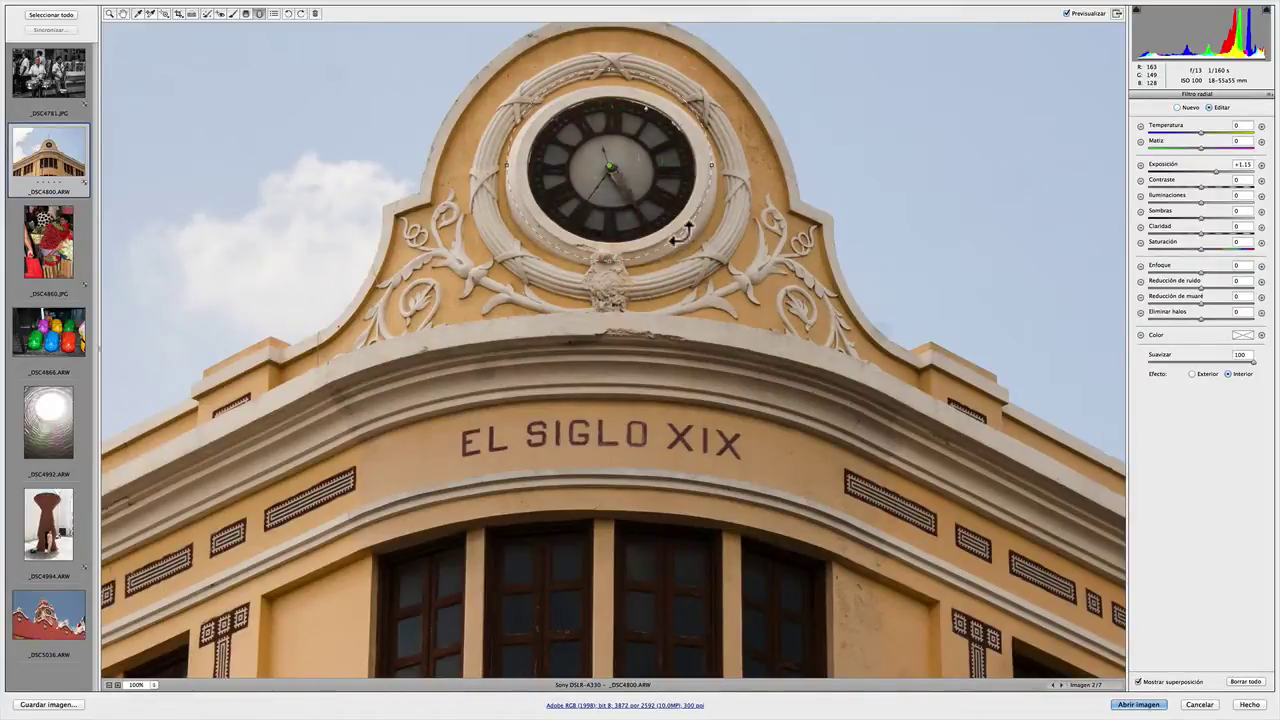
{"action": "key", "text": "v"}
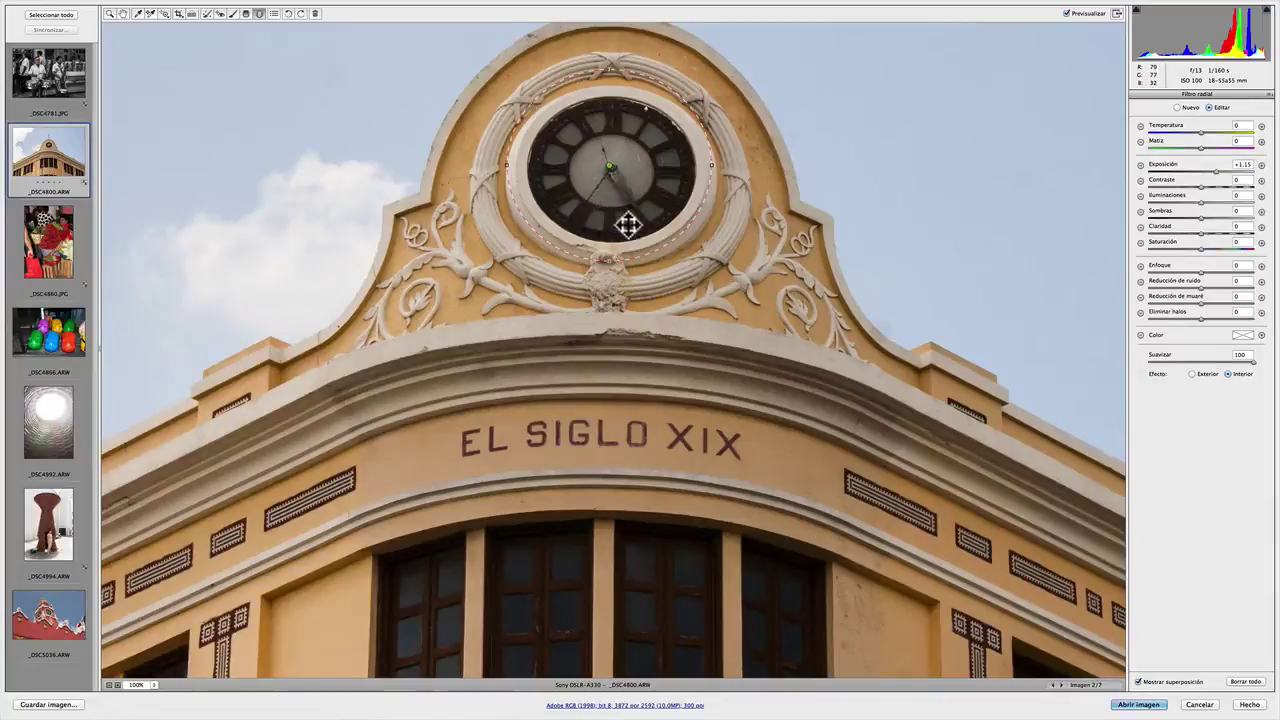
{"action": "left_click_drag", "start_coordinate": [610, 262], "coordinate": [610, 243]}
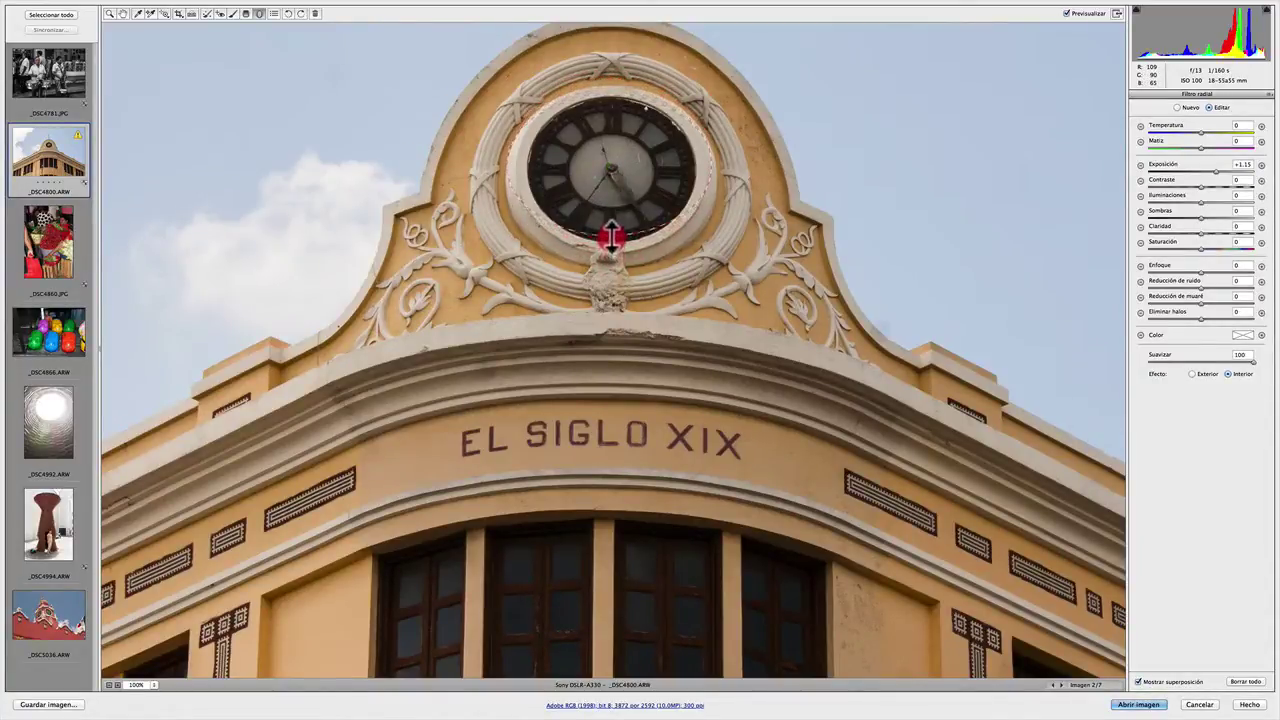
{"action": "left_click_drag", "start_coordinate": [610, 243], "coordinate": [610, 232]}
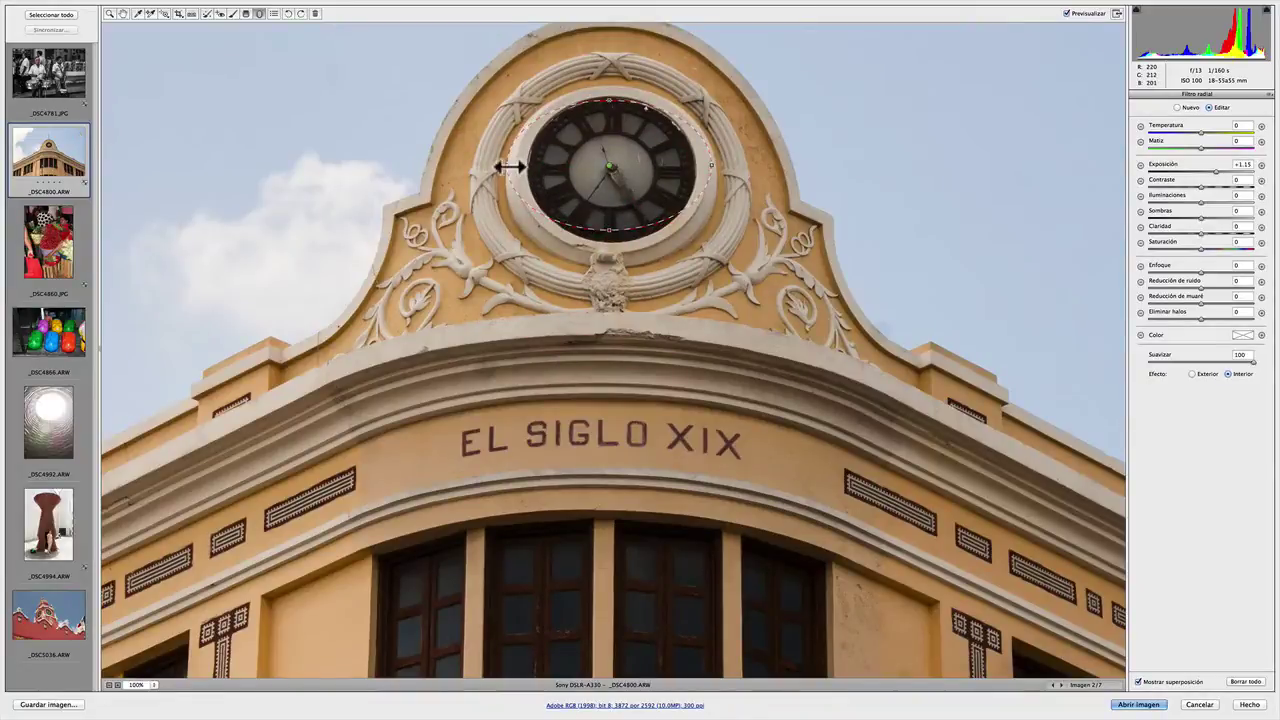
{"action": "left_click_drag", "start_coordinate": [510, 166], "coordinate": [530, 172]}
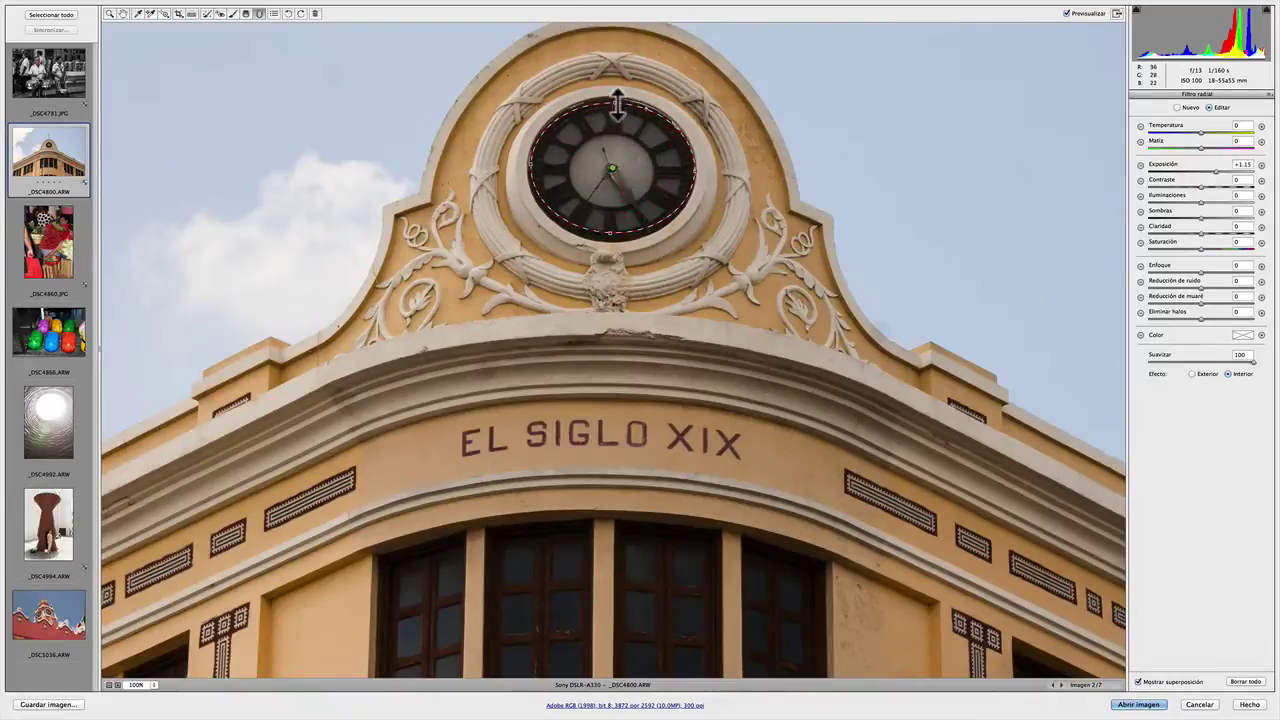
{"action": "left_click_drag", "start_coordinate": [617, 104], "coordinate": [617, 100]}
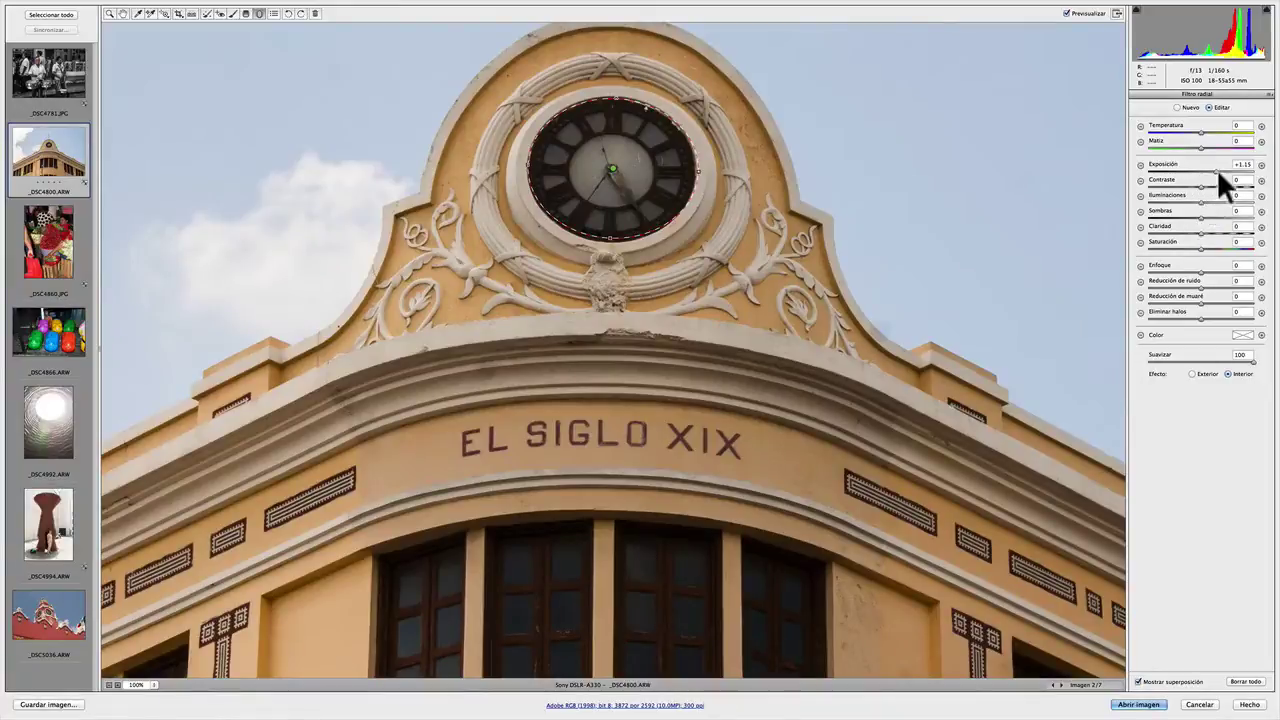
Raise the clock filter to exposure +2.05, contrast +68 and highlights +70
{"action": "left_click_drag", "start_coordinate": [1223, 170], "coordinate": [1228, 171]}
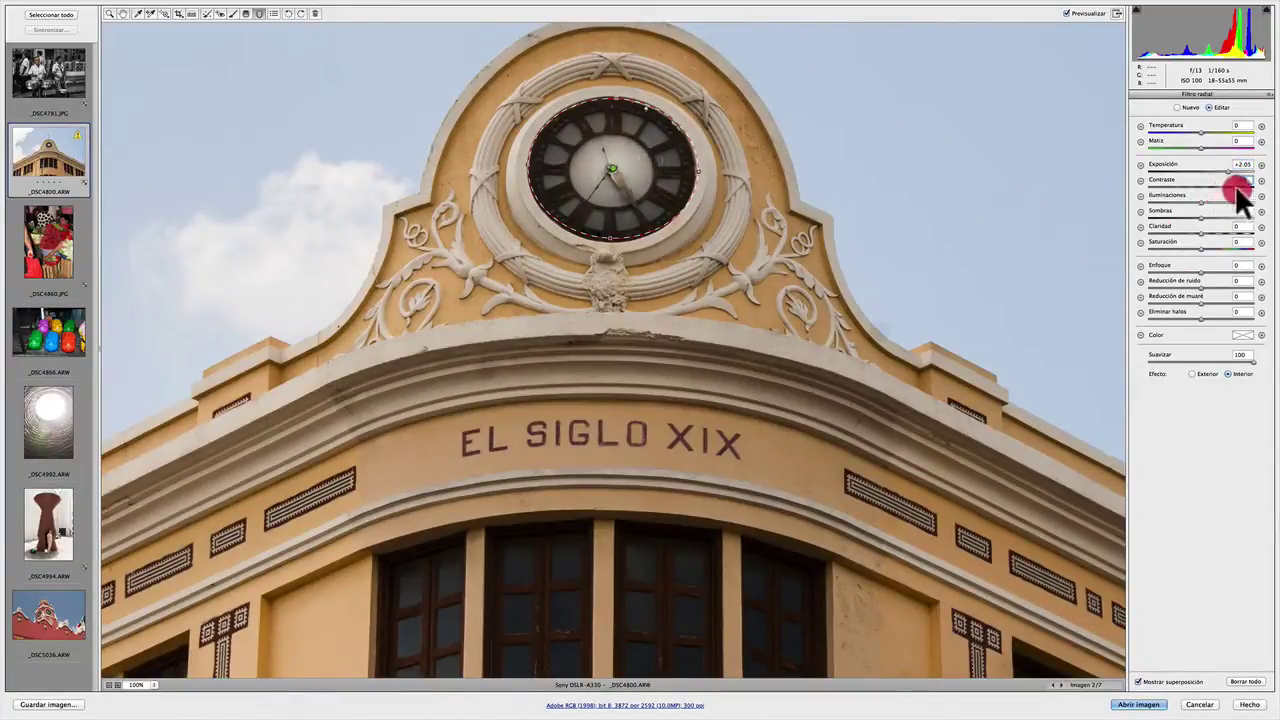
{"action": "left_click", "coordinate": [1203, 199]}
{"action": "mouse_move", "coordinate": [1203, 198]}
{"action": "left_mouse_down"}
{"action": "mouse_move", "coordinate": [1236, 198]}
{"action": "mouse_move", "coordinate": [1249, 214]}
{"action": "mouse_move", "coordinate": [1239, 240]}
{"action": "mouse_move", "coordinate": [1190, 230]}
{"action": "mouse_move", "coordinate": [1208, 246]}
{"action": "mouse_move", "coordinate": [1133, 244]}
{"action": "mouse_move", "coordinate": [1209, 247]}
{"action": "mouse_move", "coordinate": [1222, 271]}
{"action": "left_mouse_up"}
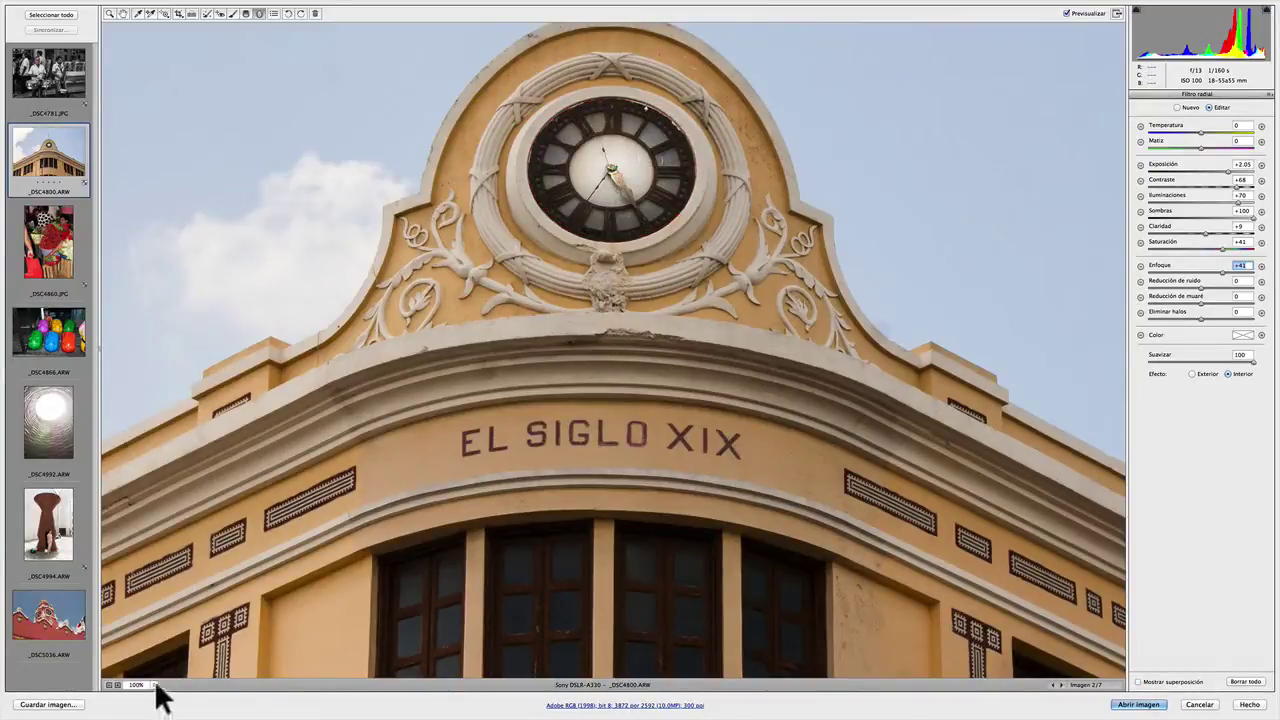
Fit the whole clock-tower photo in view and toggle Previsualizar to compare with the original
{"action": "left_click_drag", "start_coordinate": [156, 685], "coordinate": [180, 708]}
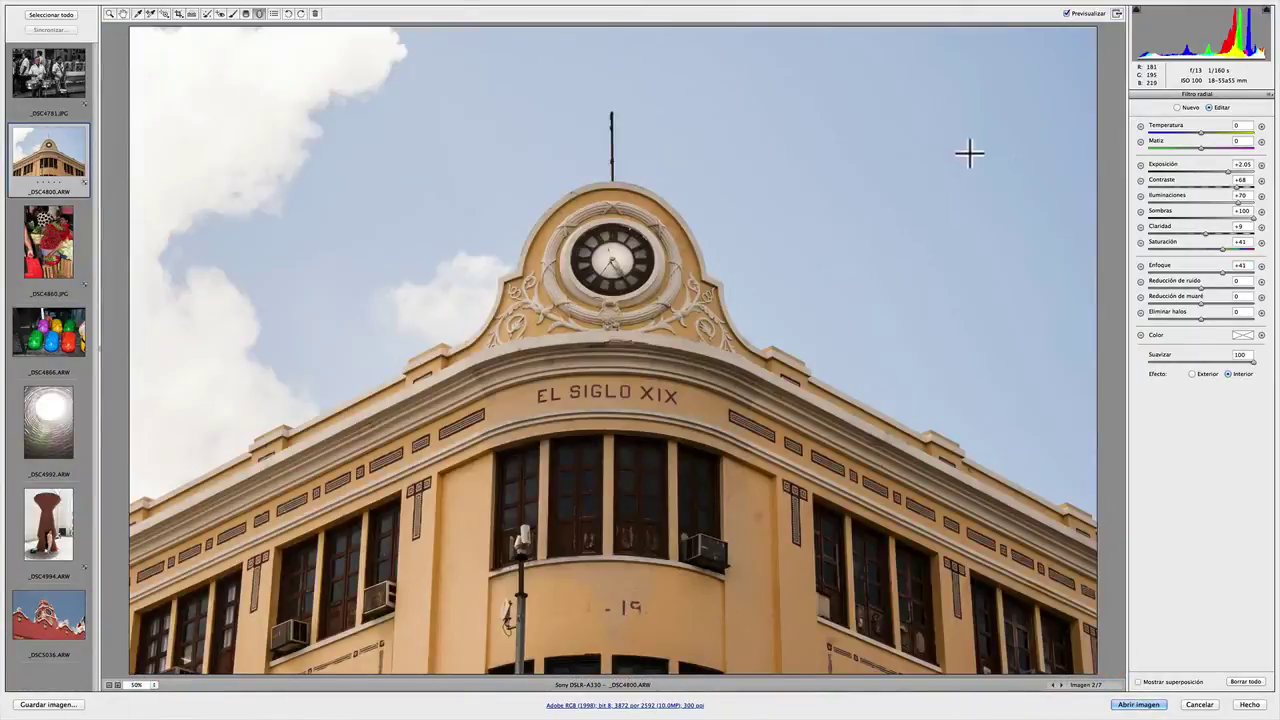
{"action": "left_click", "coordinate": [1067, 13]}
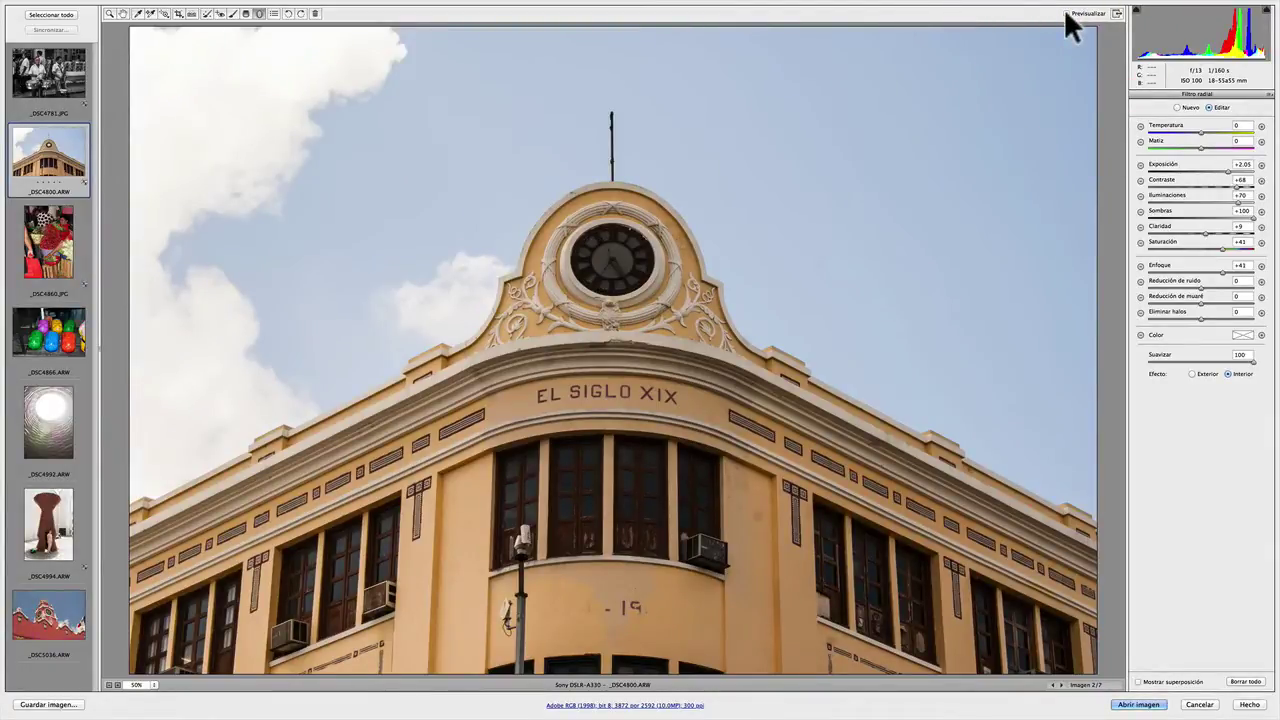
{"action": "left_click", "coordinate": [1067, 13]}
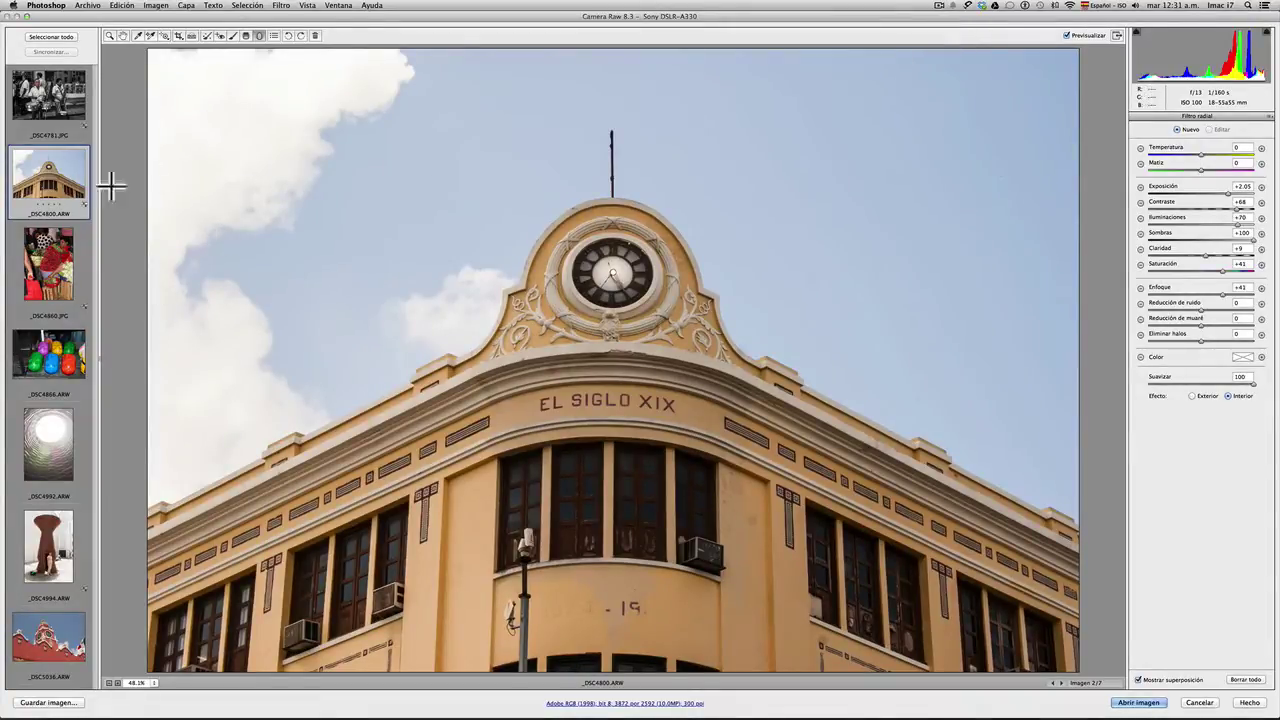
Open _DSC4994 full-screen and reset the radial filter preset to only Exposure +1.05
{"action": "left_click", "coordinate": [50, 545]}
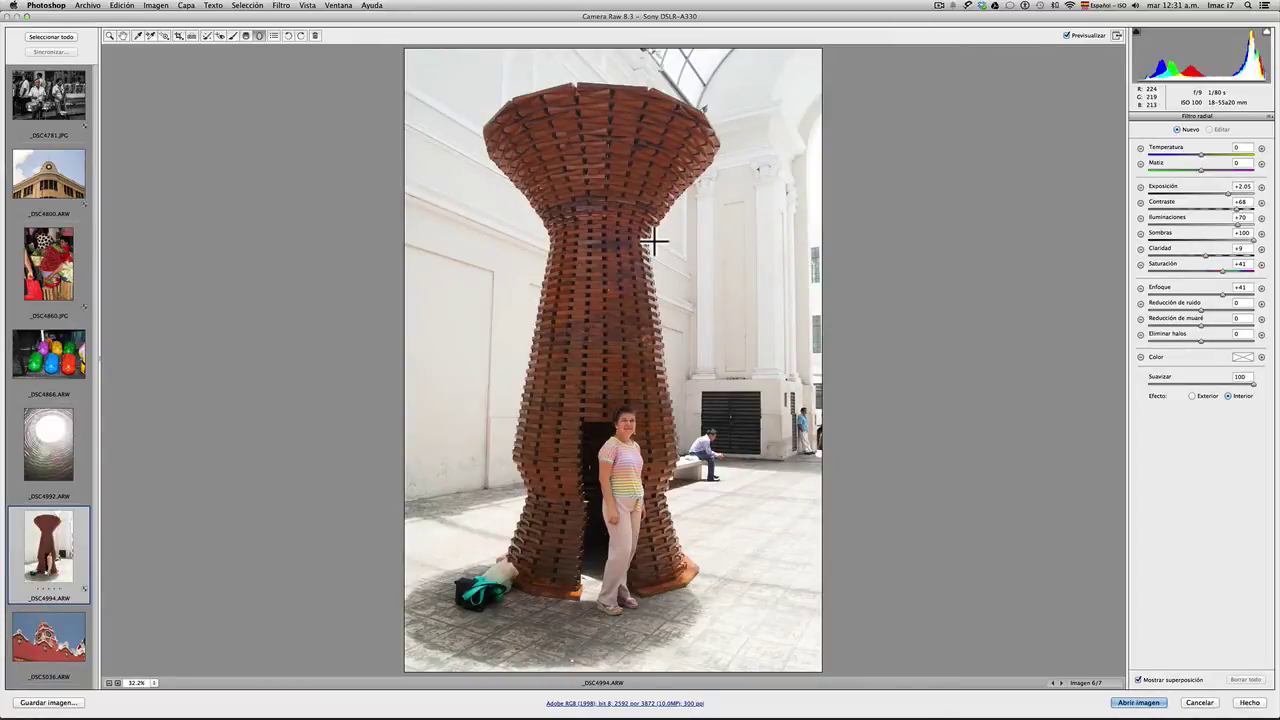
{"action": "left_click", "coordinate": [1117, 35]}
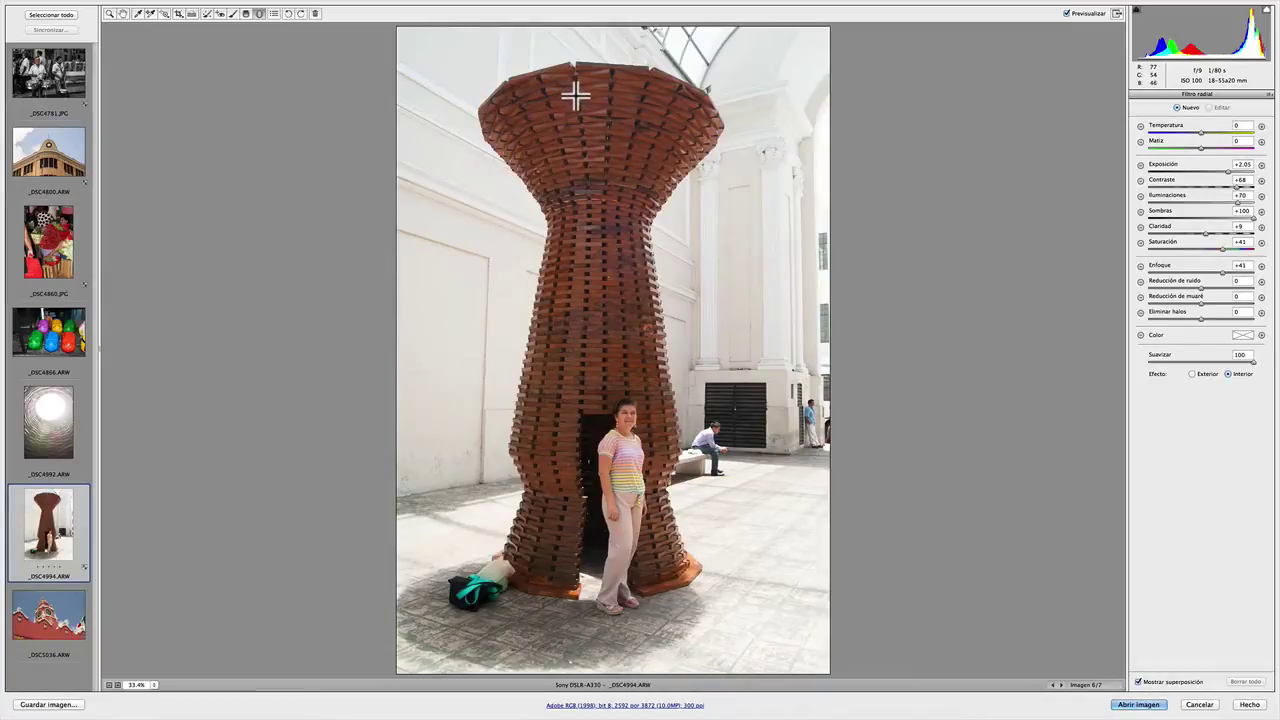
{"action": "left_click", "coordinate": [1140, 164]}
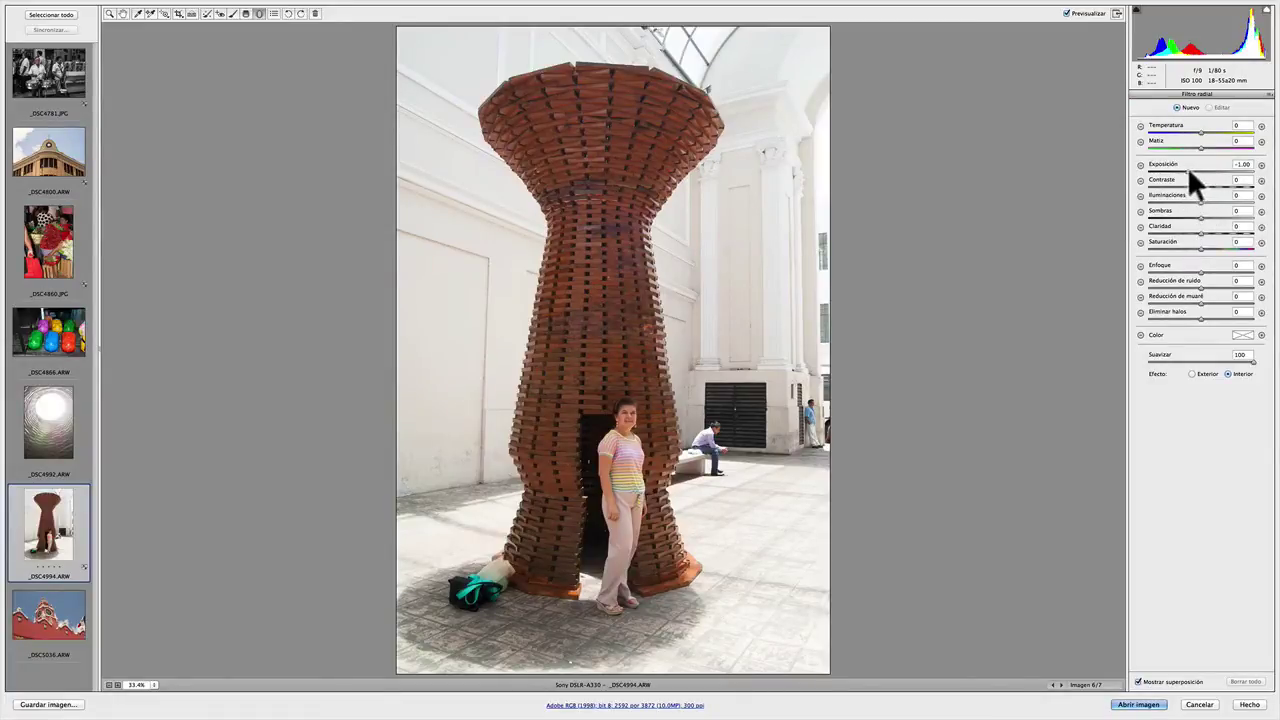
{"action": "left_click_drag", "start_coordinate": [1187, 166], "coordinate": [1209, 167]}
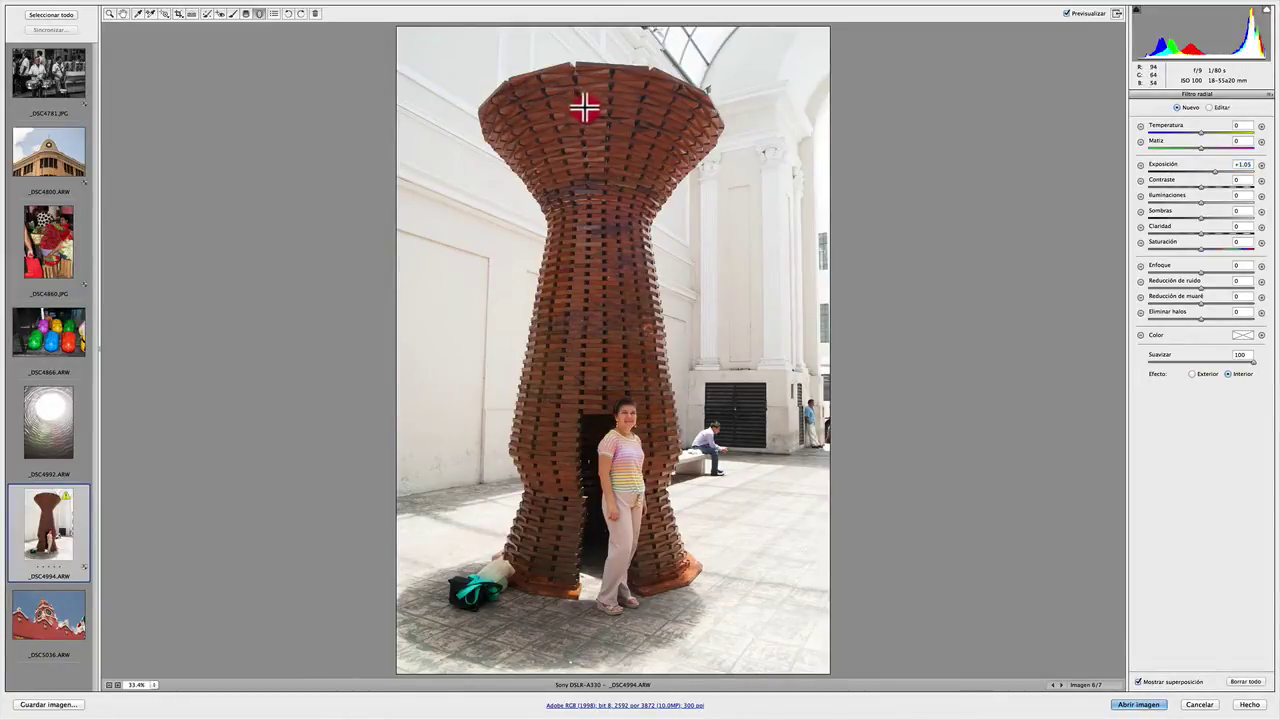
Draw a radial filter over the tower's top bowl with Exposure +1.85 and Feather 17
{"action": "mouse_move", "coordinate": [584, 105]}
{"action": "left_mouse_down"}
{"action": "mouse_move", "coordinate": [617, 129]}
{"action": "mouse_move", "coordinate": [620, 118]}
{"action": "mouse_move", "coordinate": [617, 131]}
{"action": "mouse_move", "coordinate": [623, 114]}
{"action": "mouse_move", "coordinate": [651, 134]}
{"action": "mouse_move", "coordinate": [628, 122]}
{"action": "left_mouse_up"}
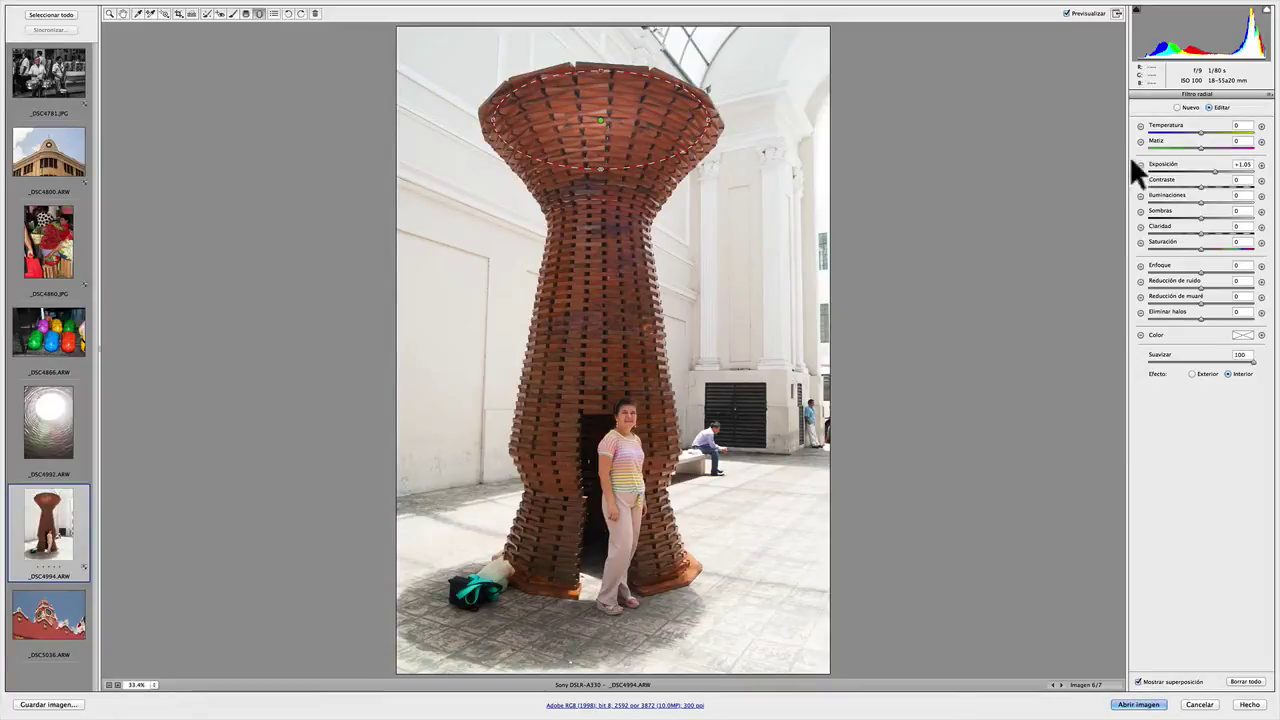
{"action": "left_click_drag", "start_coordinate": [1215, 170], "coordinate": [1225, 170]}
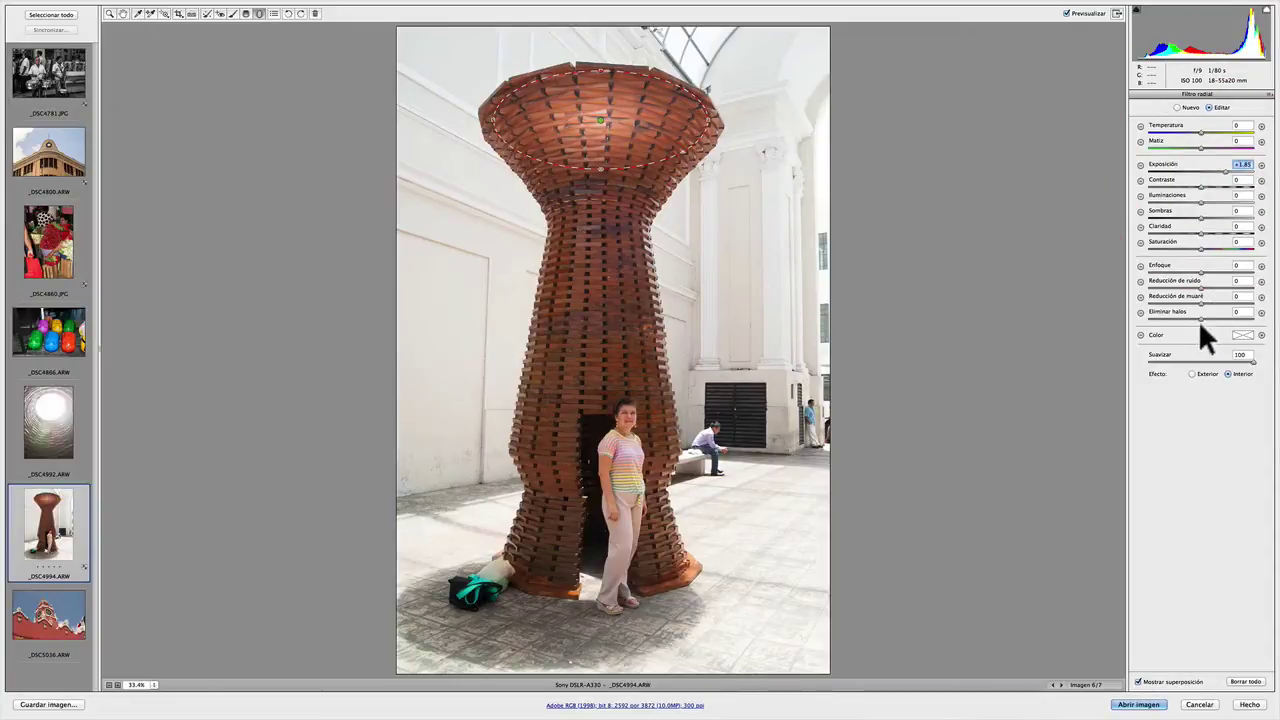
{"action": "left_click_drag", "start_coordinate": [1252, 362], "coordinate": [1163, 362]}
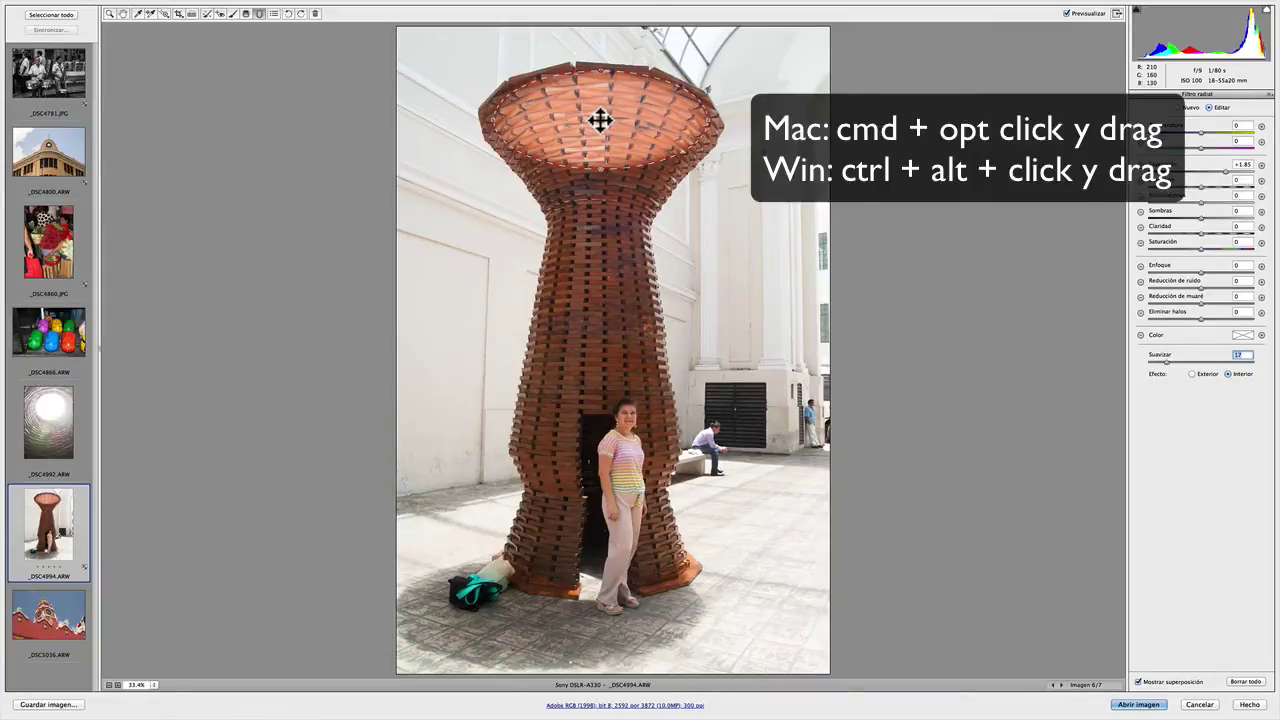
Duplicate the tower-top radial filter down onto the tower's neck
{"action": "key", "text": "ctrl+alt"}
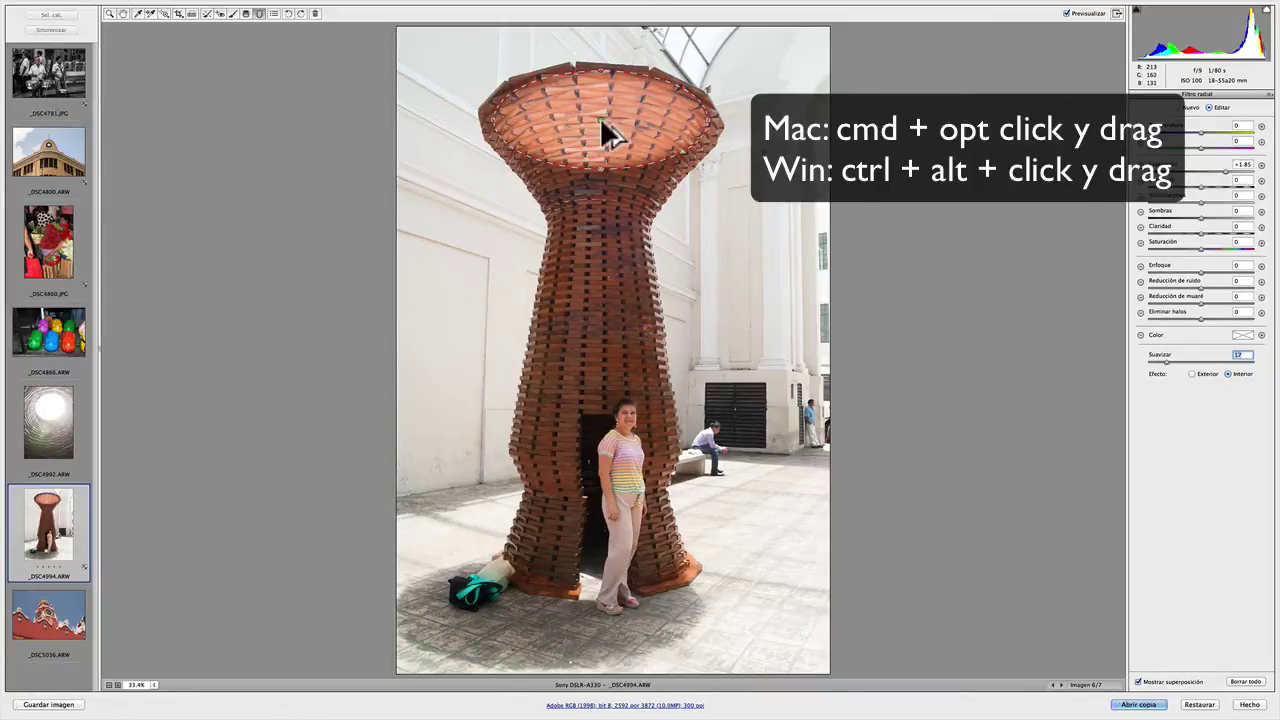
{"action": "left_click", "coordinate": [600, 117], "text": "ctrl+alt"}
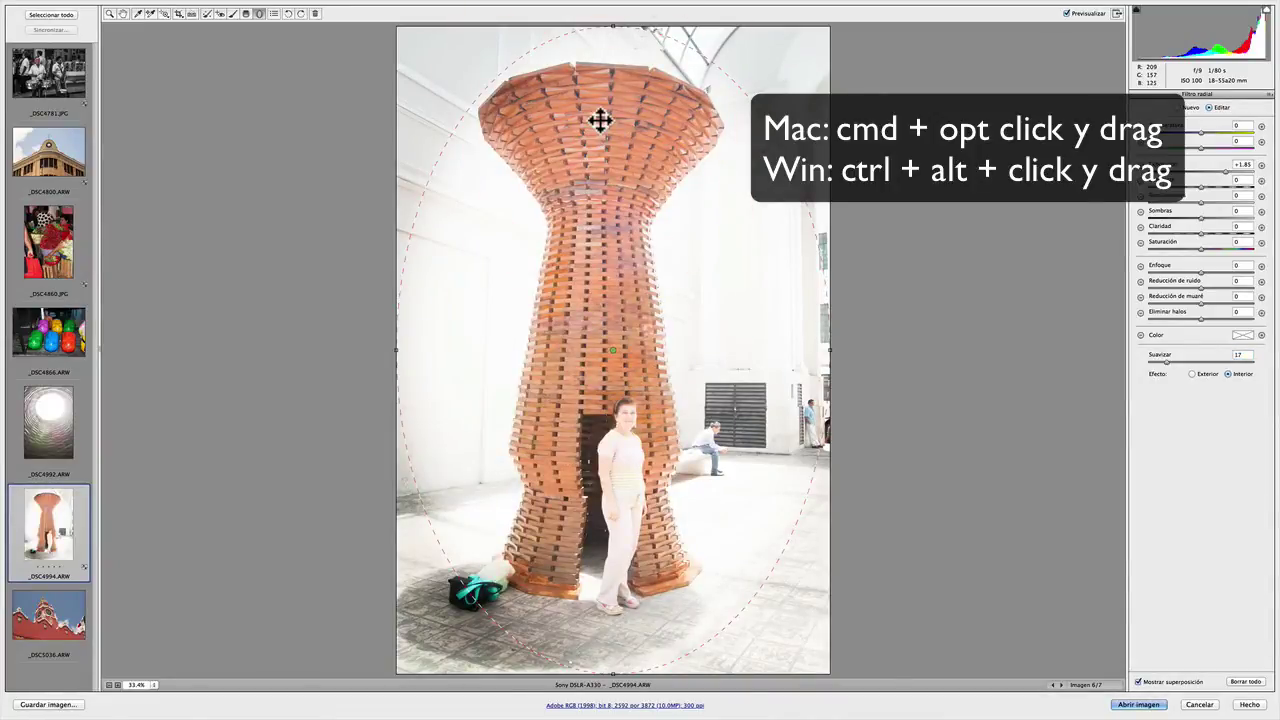
{"action": "key", "text": "ctrl+z"}
{"action": "key", "text": "ctrl+alt"}
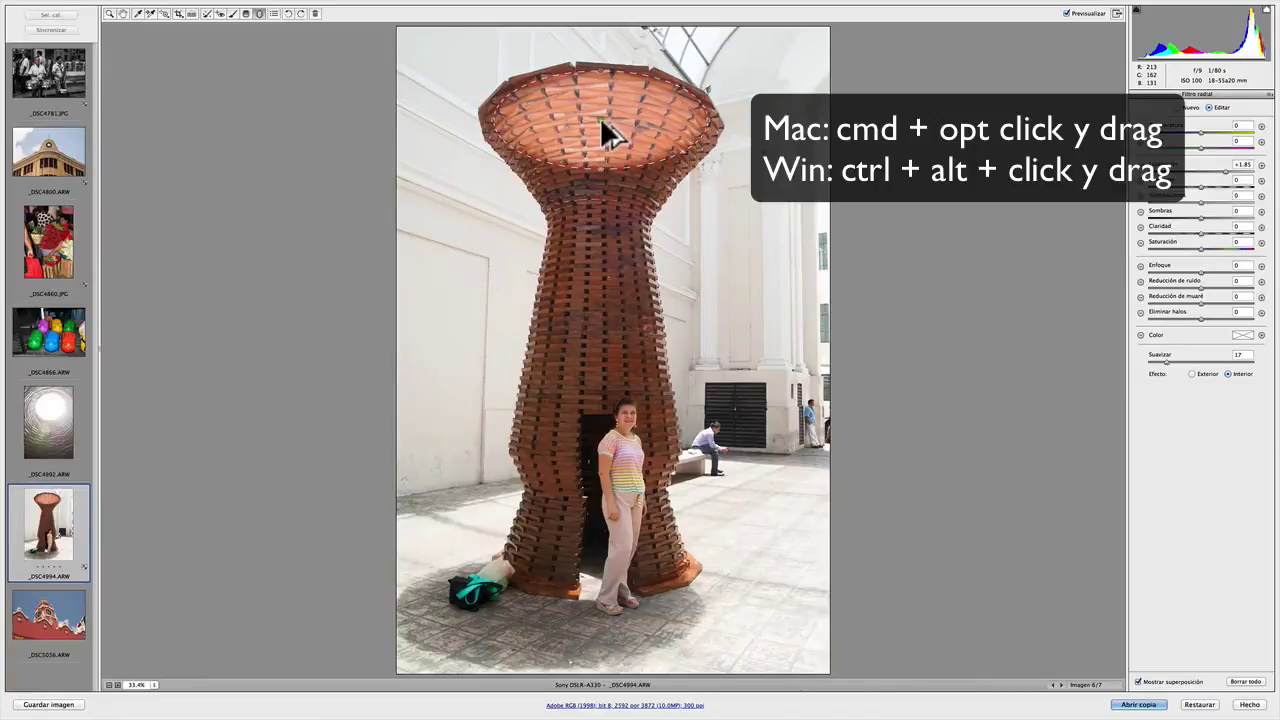
{"action": "left_click_drag", "start_coordinate": [601, 119], "coordinate": [600, 208]}
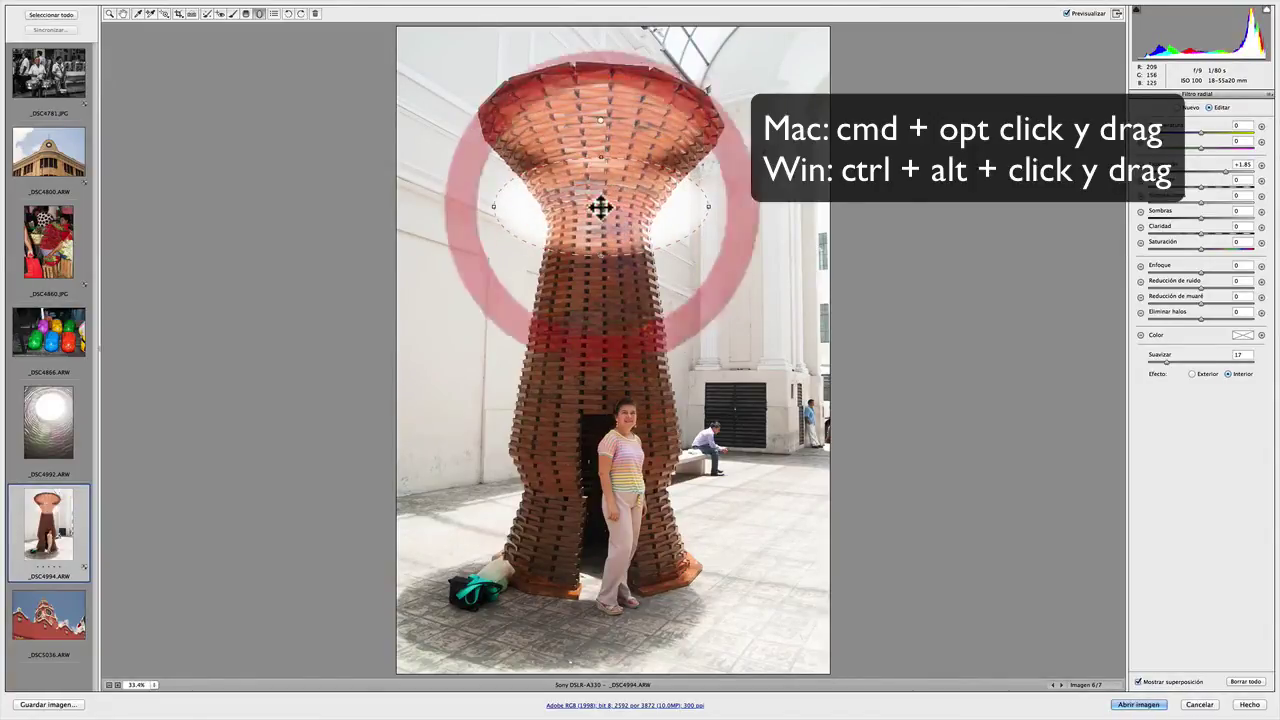
Duplicate the neck filter again onto the tower's middle section
{"action": "left_click", "coordinate": [601, 121]}
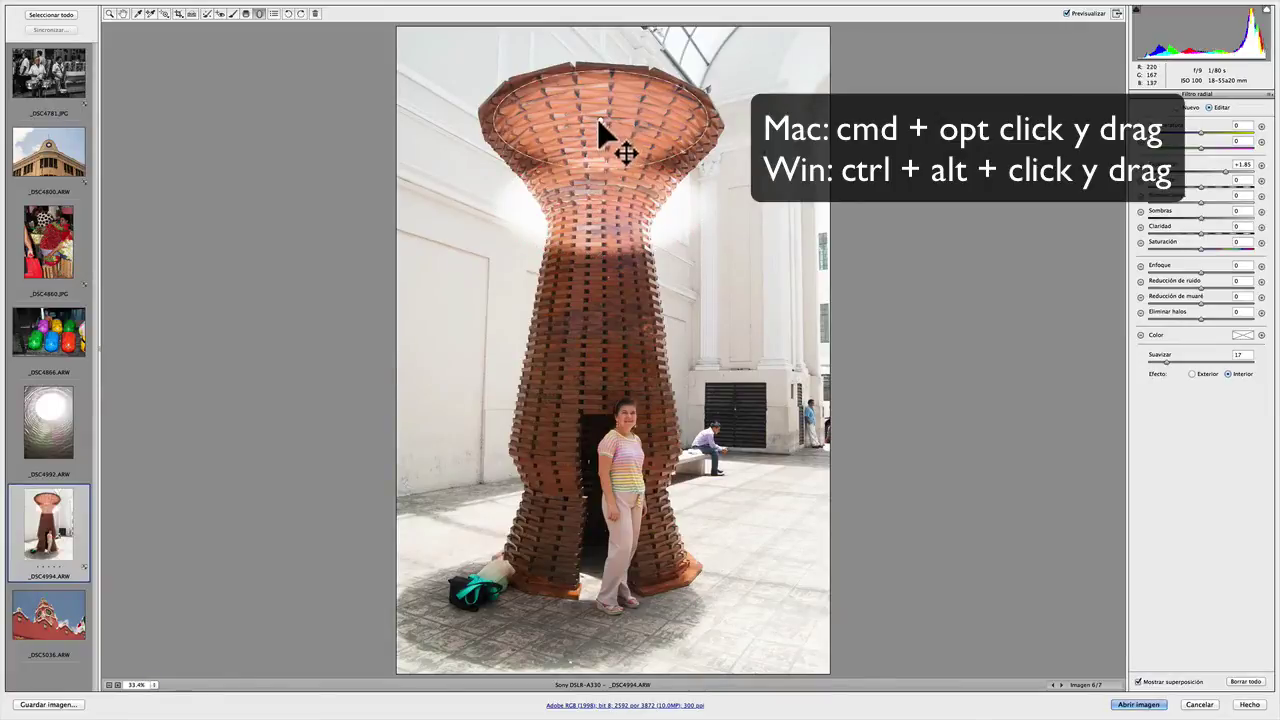
{"action": "left_click", "coordinate": [601, 207]}
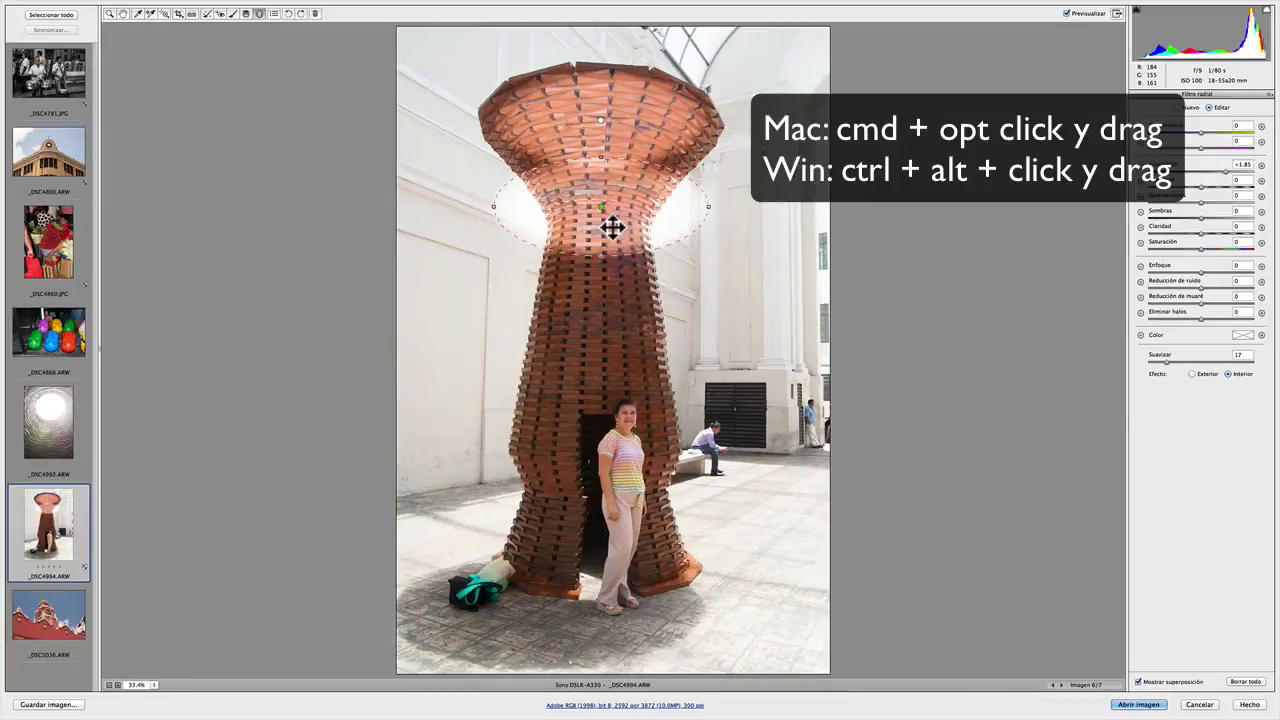
{"action": "key", "text": "ctrl+alt"}
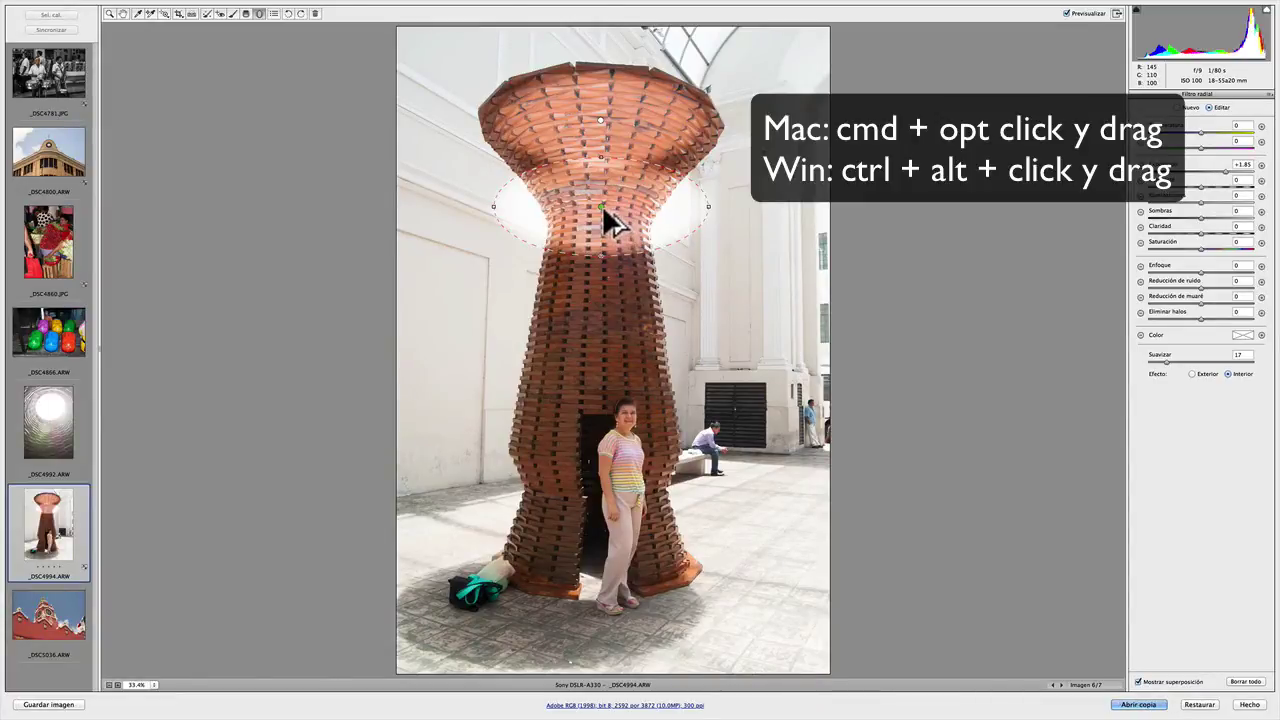
{"action": "left_click_drag", "start_coordinate": [602, 205], "coordinate": [603, 308]}
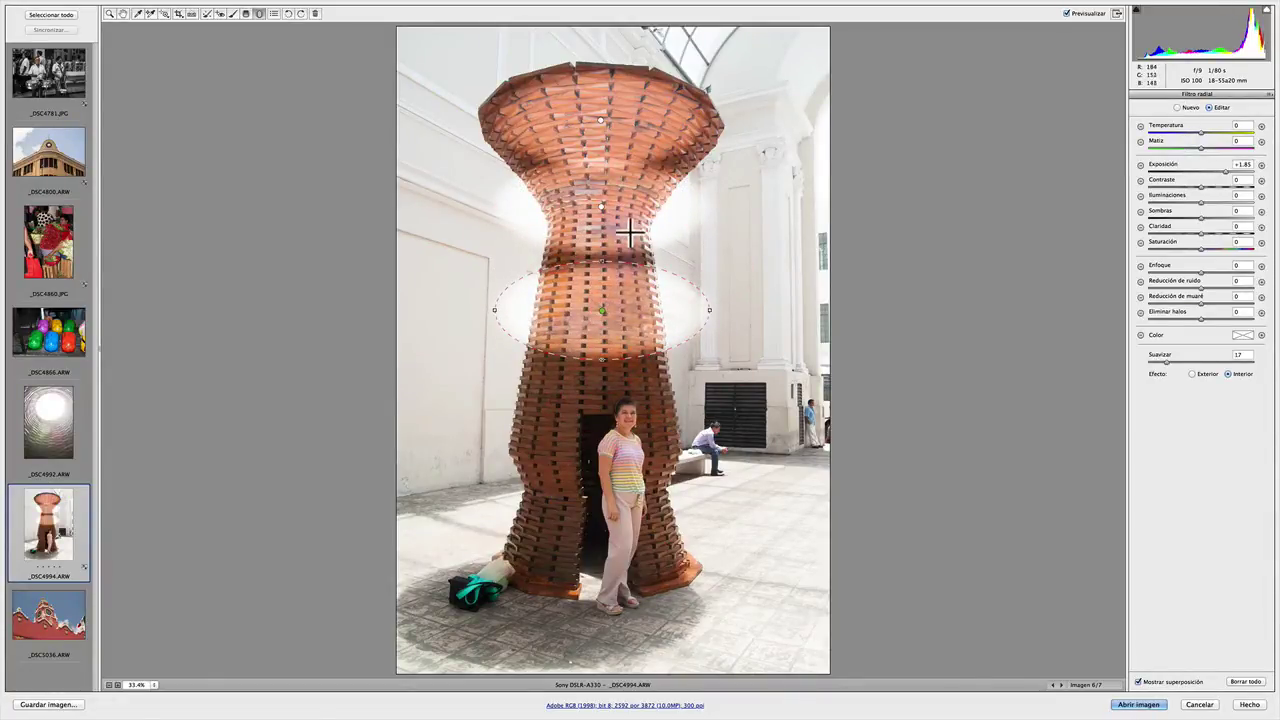
Set the top filter to Temperature -100 and the neck filter to Saturation -100
{"action": "left_click", "coordinate": [601, 312]}
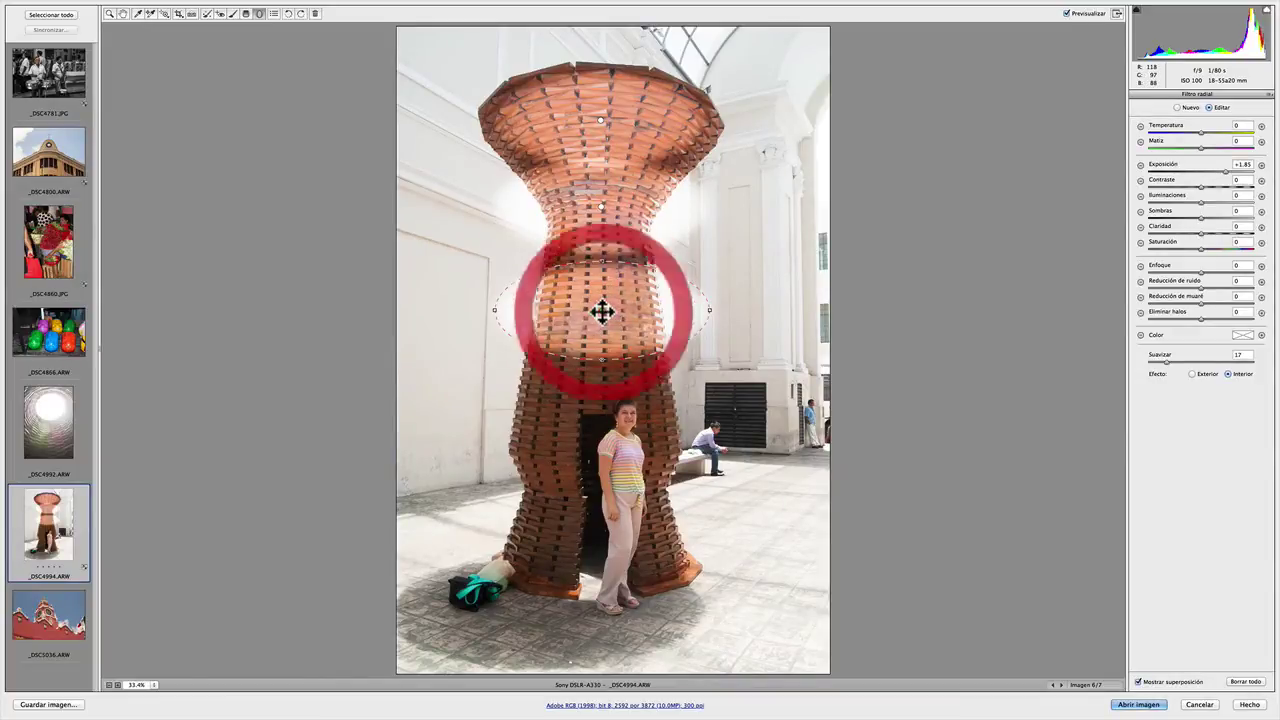
{"action": "left_click", "coordinate": [601, 207]}
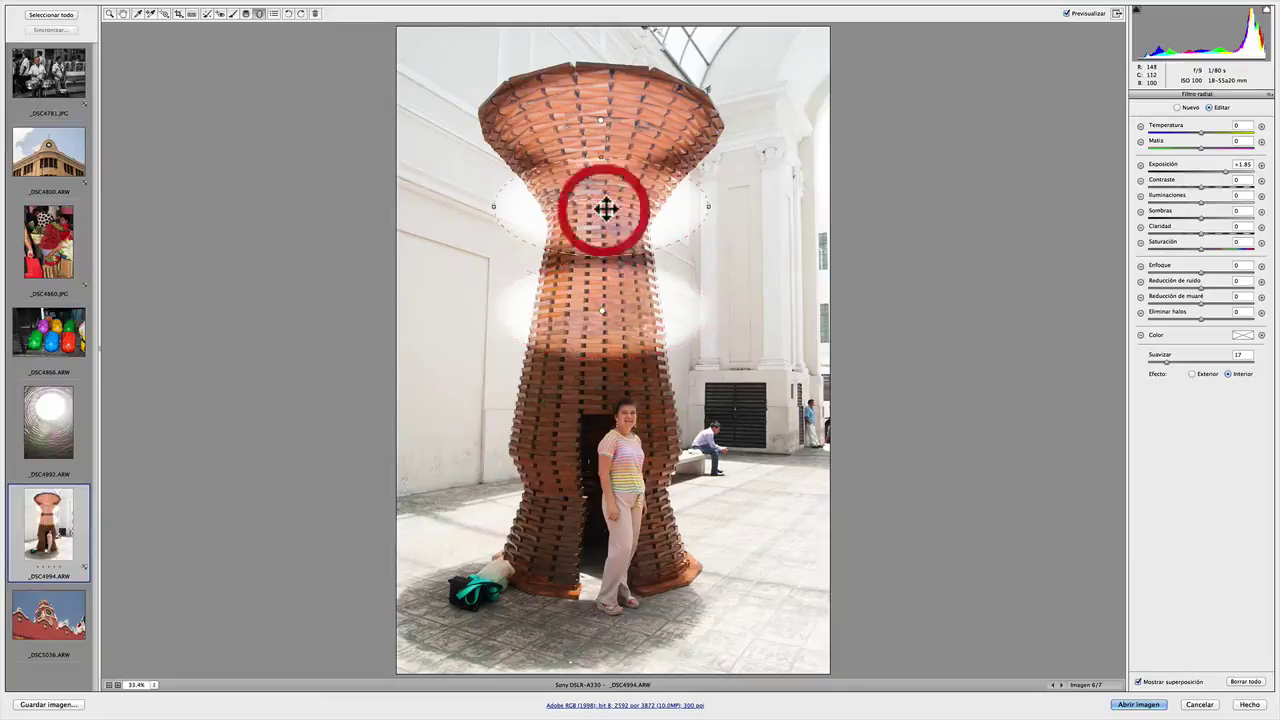
{"action": "left_click", "coordinate": [601, 120]}
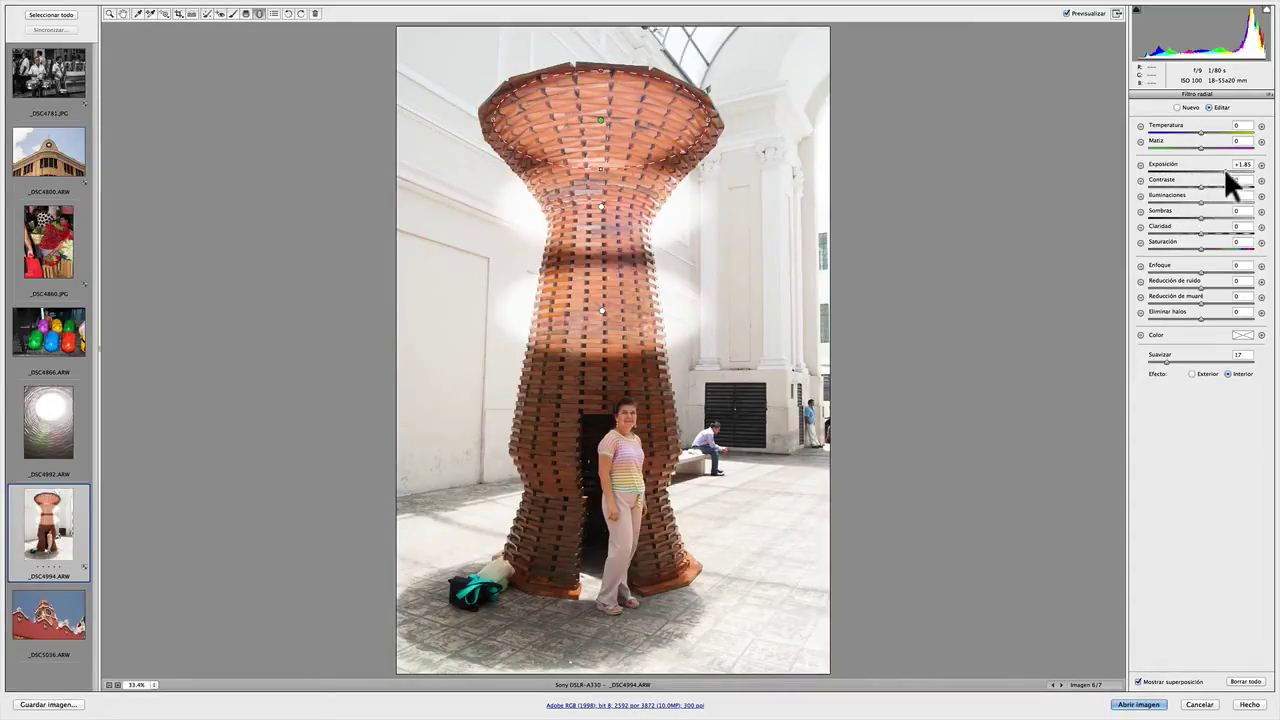
{"action": "left_click_drag", "start_coordinate": [1201, 130], "coordinate": [1116, 132]}
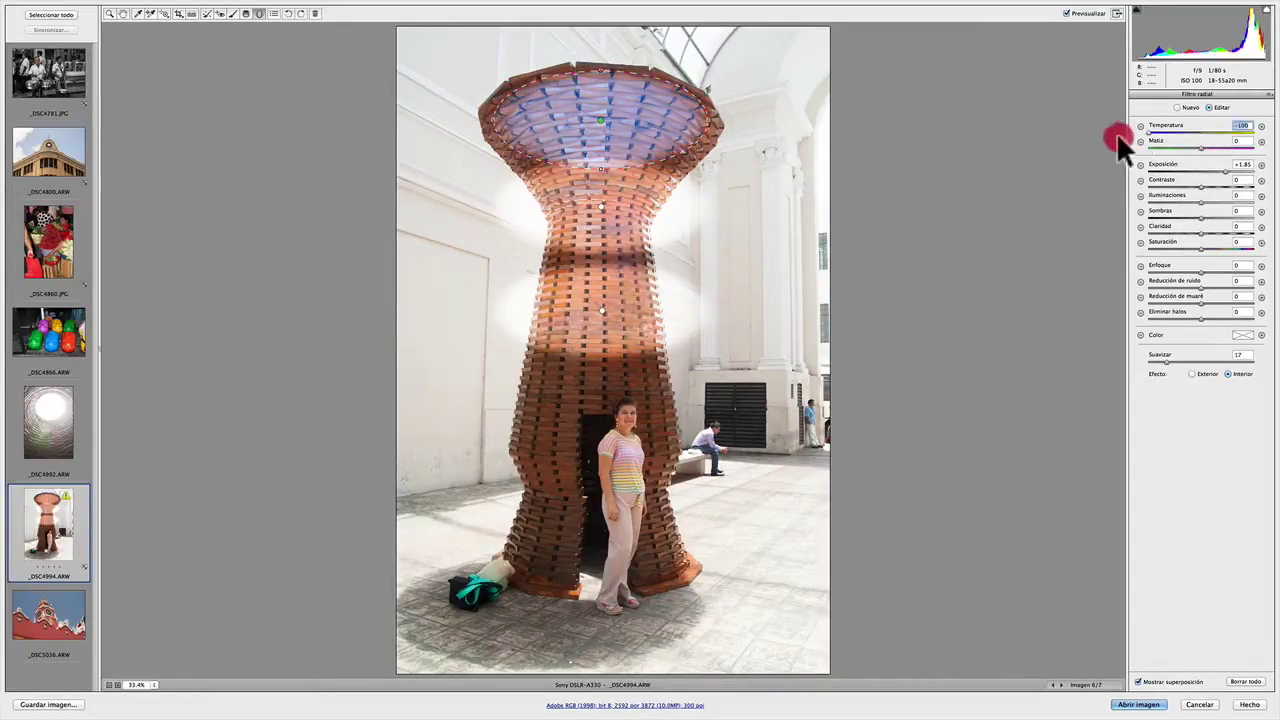
{"action": "left_click", "coordinate": [602, 208]}
{"action": "left_click_drag", "start_coordinate": [1201, 246], "coordinate": [1107, 244]}
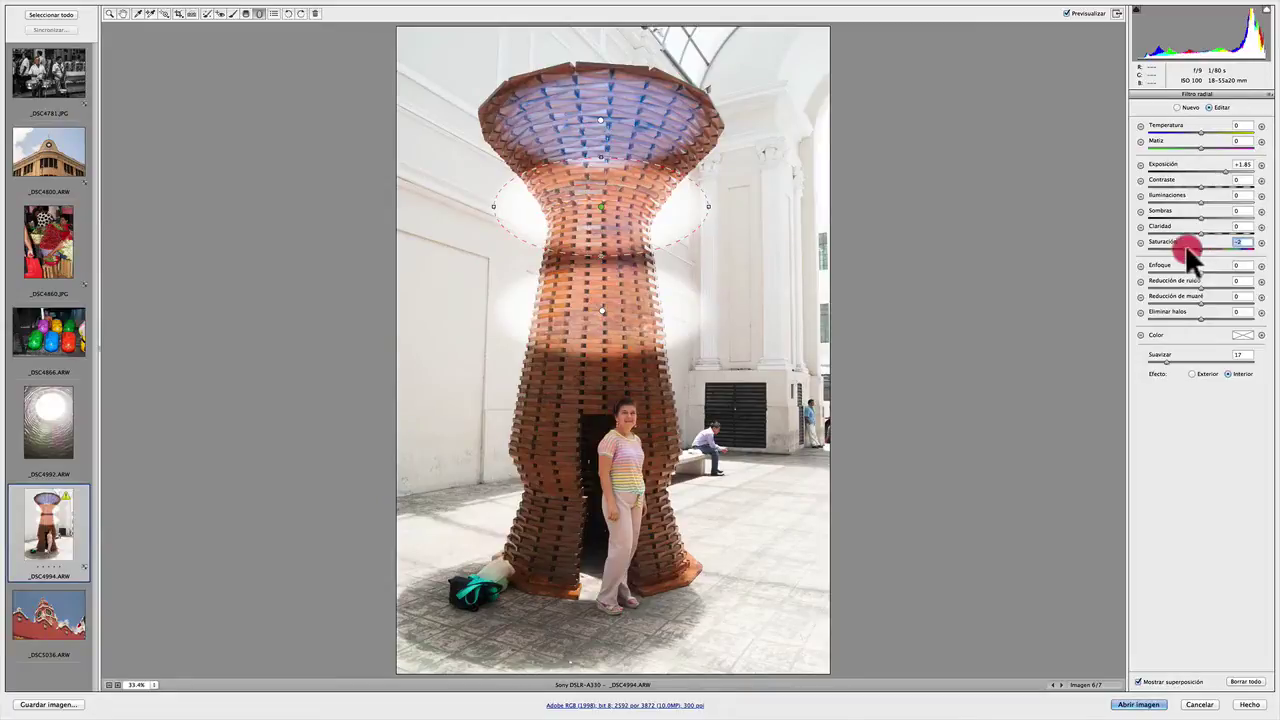
Give the middle filter a green colour tint and narrow its ellipse
{"action": "left_click", "coordinate": [602, 312]}
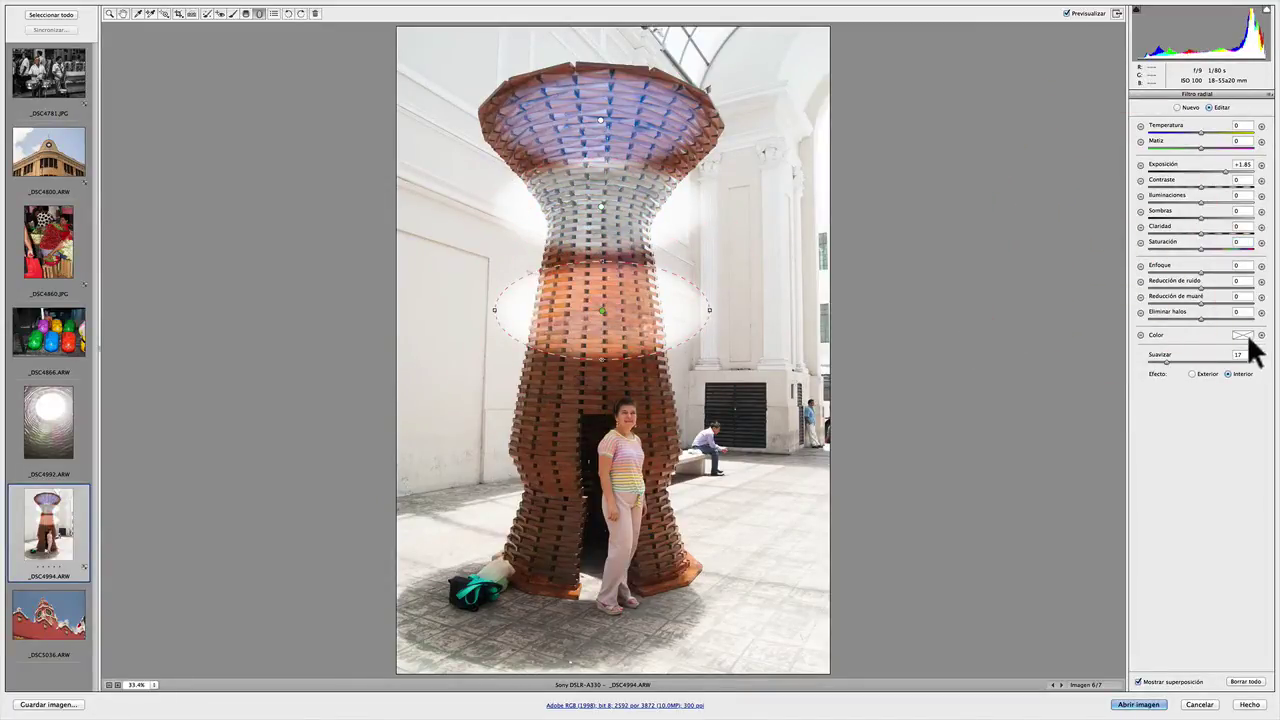
{"action": "left_click", "coordinate": [1242, 335]}
{"action": "left_click", "coordinate": [687, 255]}
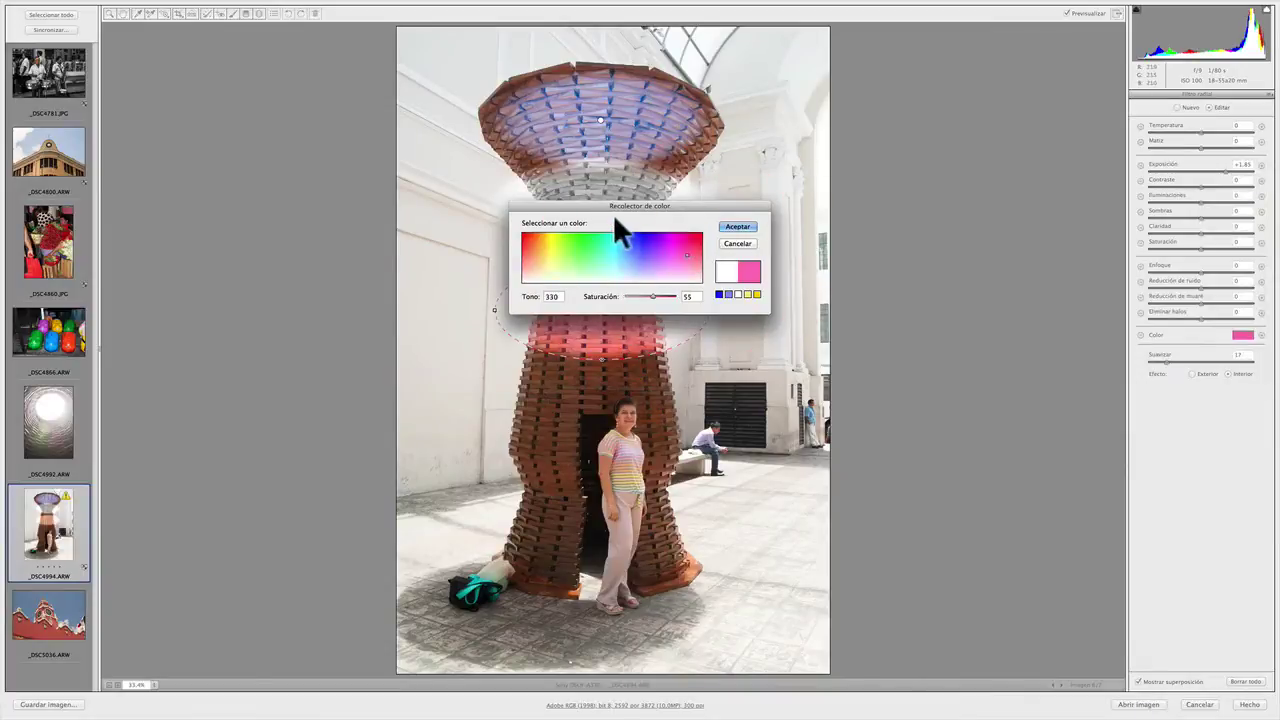
{"action": "left_click_drag", "start_coordinate": [604, 197], "coordinate": [642, 367]}
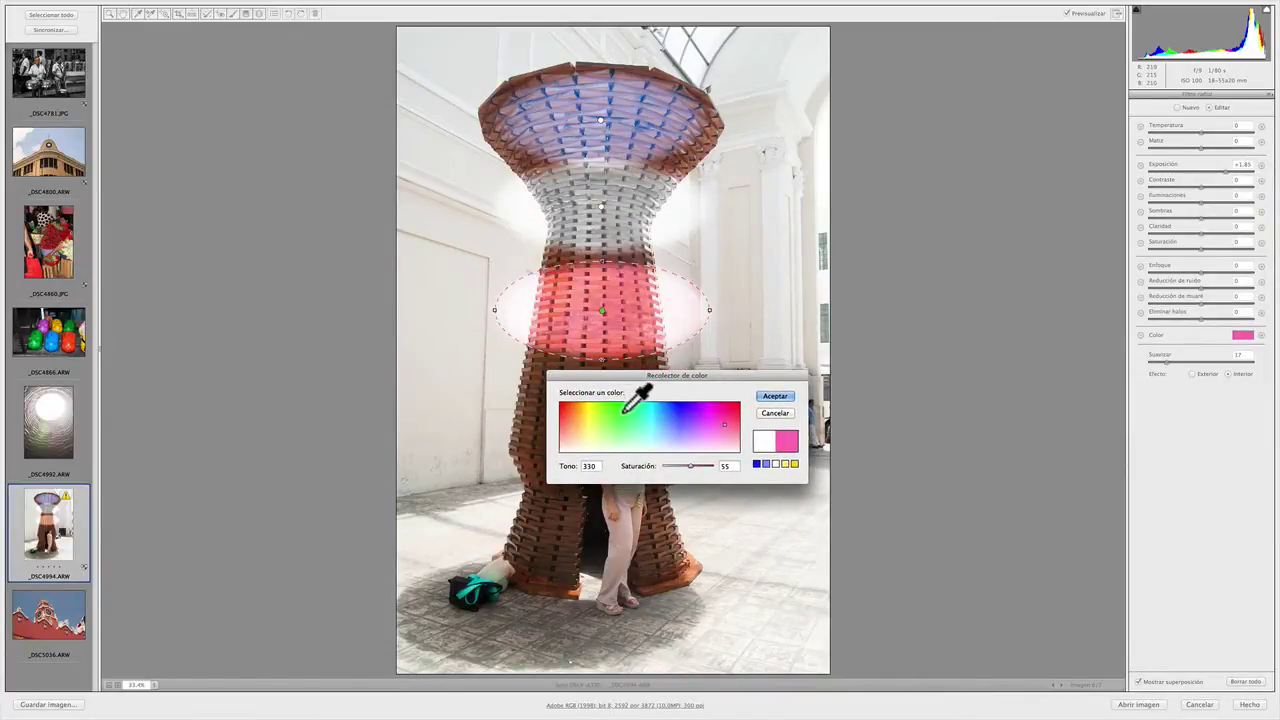
{"action": "left_click", "coordinate": [625, 409]}
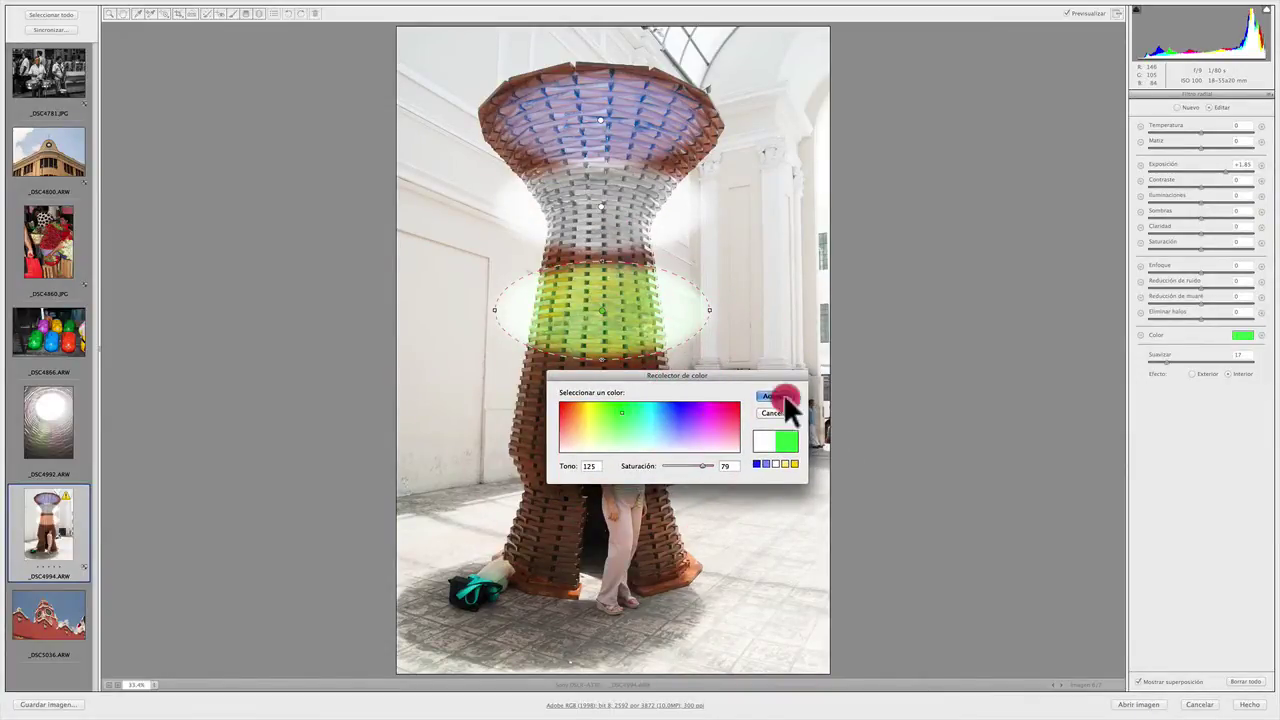
{"action": "left_click", "coordinate": [775, 396]}
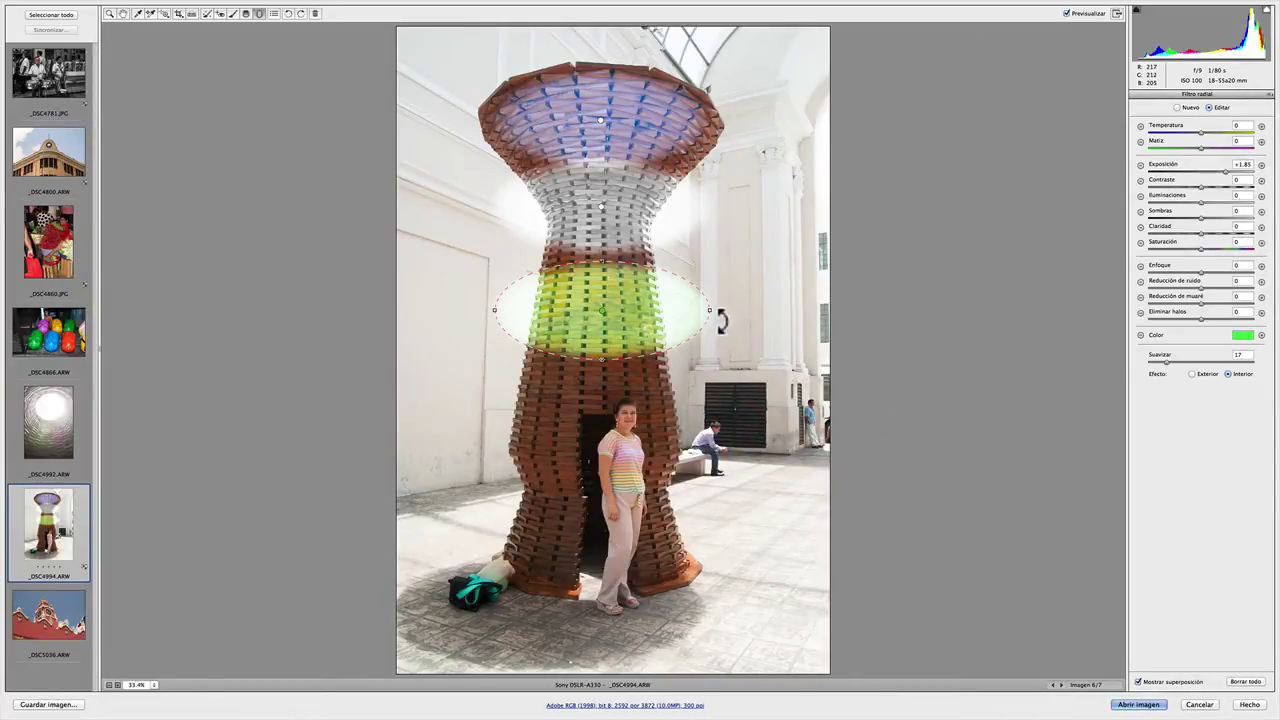
{"action": "mouse_move", "coordinate": [709, 310]}
{"action": "left_mouse_down"}
{"action": "mouse_move", "coordinate": [678, 311]}
{"action": "mouse_move", "coordinate": [628, 228]}
{"action": "left_mouse_up"}
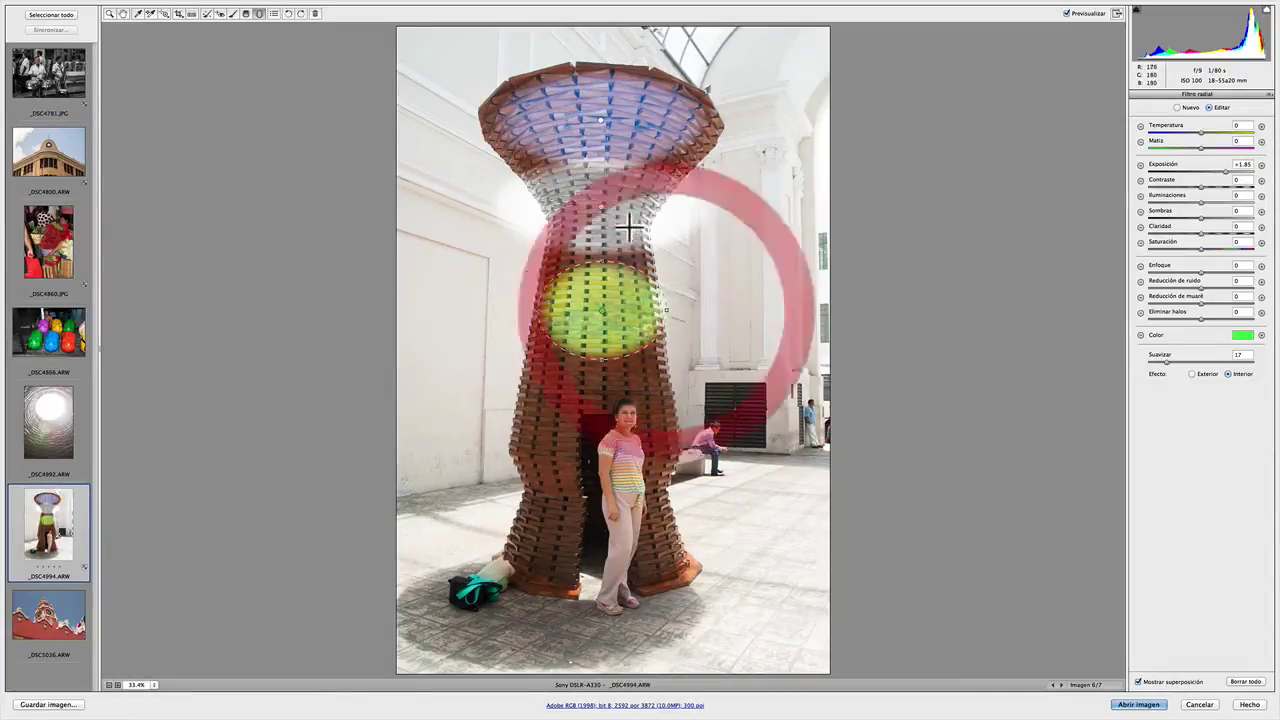
{"action": "left_click", "coordinate": [615, 225]}
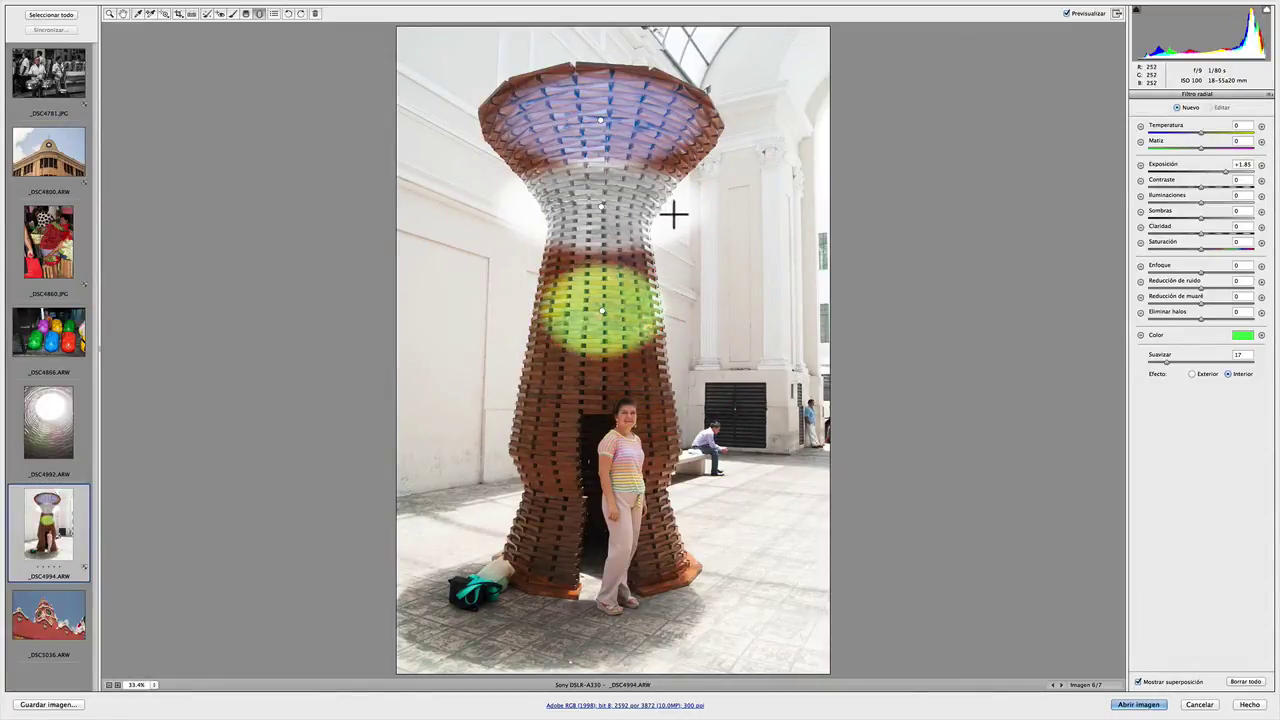
Narrow the neck filter and reshape the tower-top filter's ellipse
{"action": "left_click", "coordinate": [601, 207]}
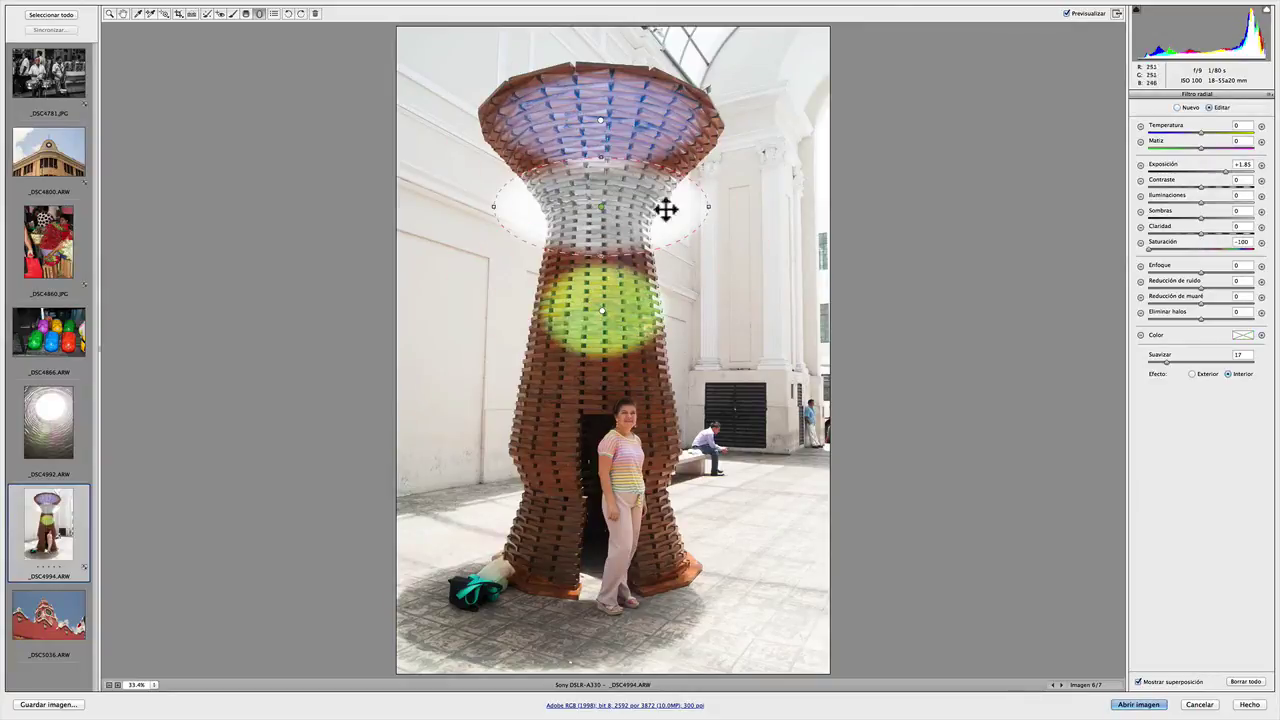
{"action": "left_click_drag", "start_coordinate": [709, 208], "coordinate": [664, 210]}
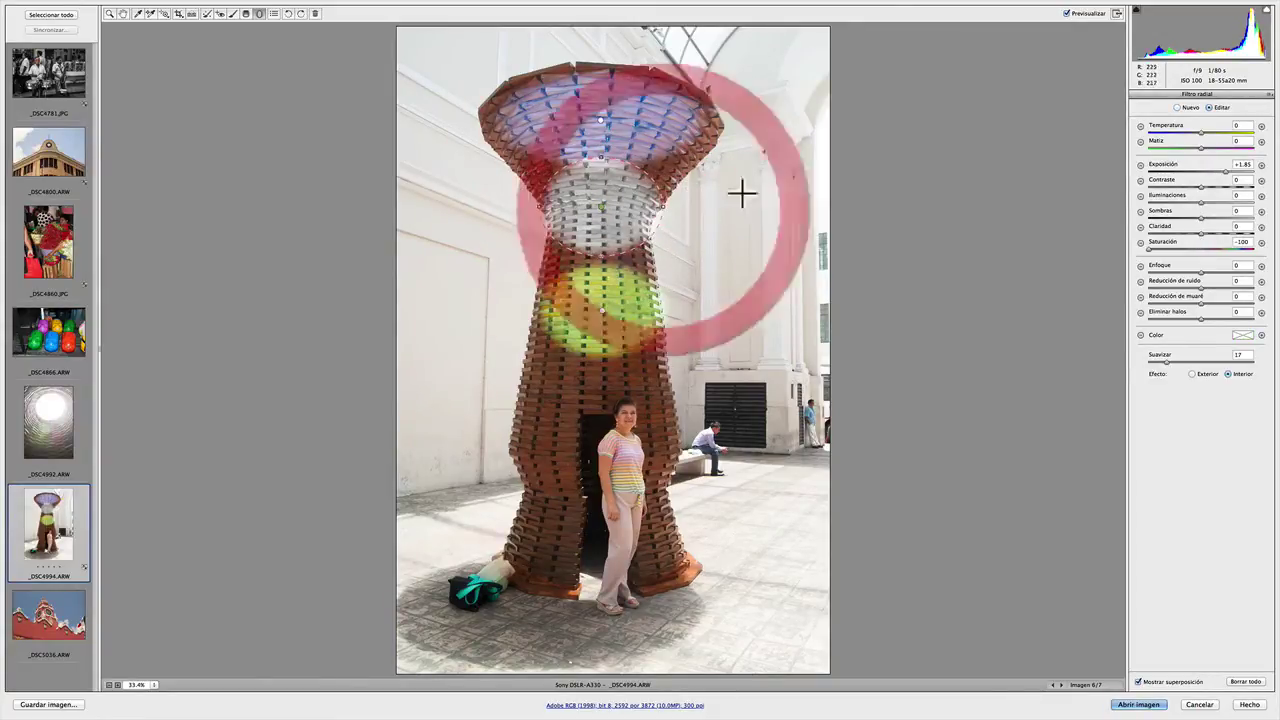
{"action": "left_click", "coordinate": [603, 122]}
{"action": "left_click", "coordinate": [603, 122]}
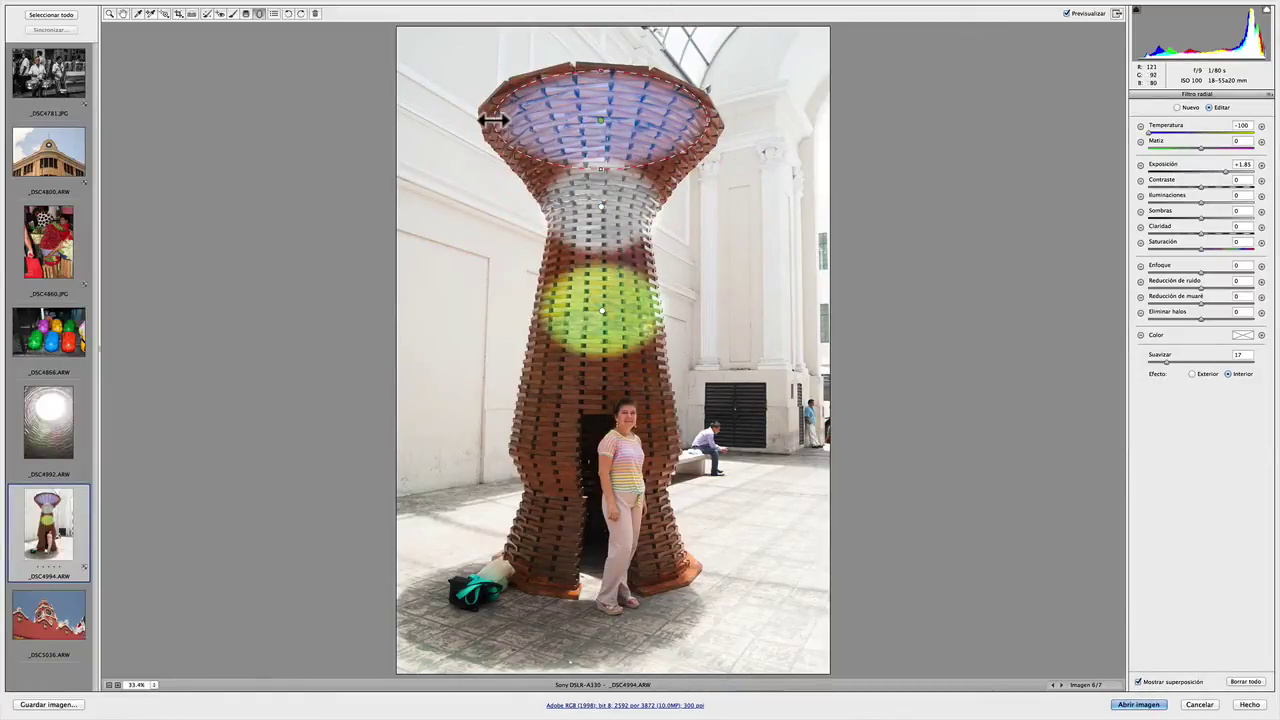
{"action": "left_click_drag", "start_coordinate": [505, 120], "coordinate": [475, 120]}
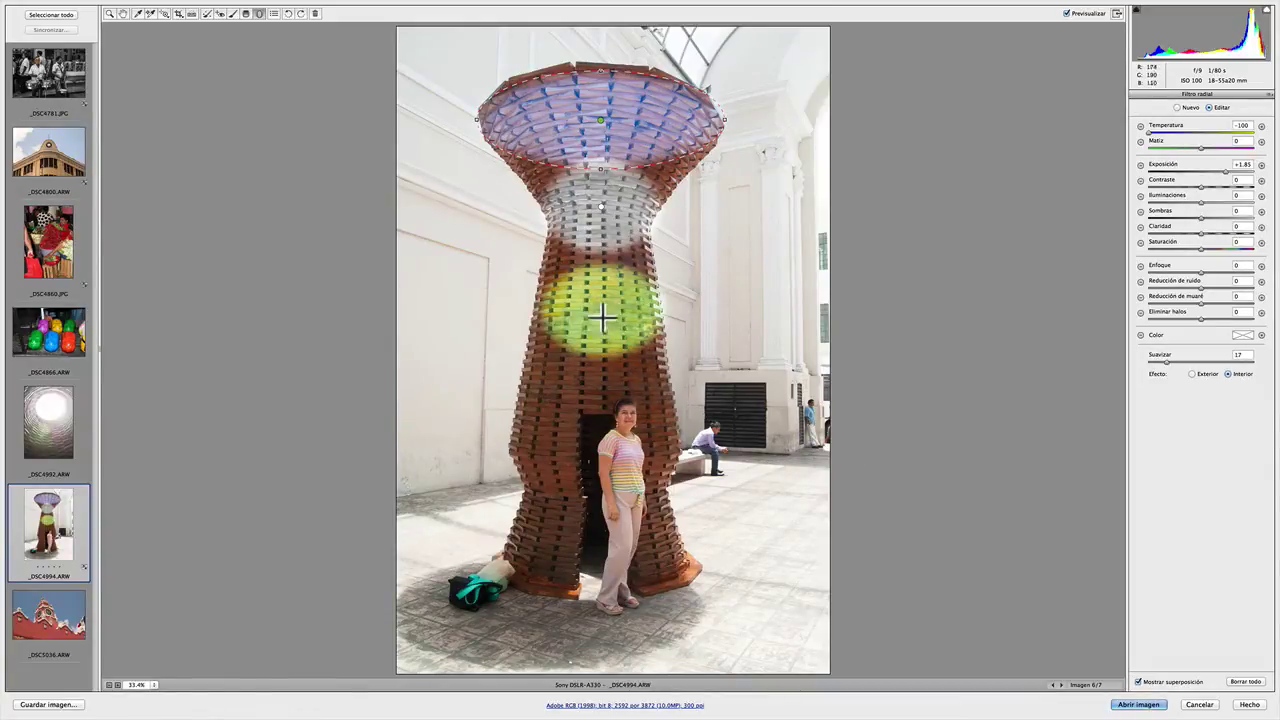
Delete the green middle, neck and tower-top radial filters
{"action": "left_click", "coordinate": [602, 314]}
{"action": "left_click", "coordinate": [602, 311]}
{"action": "key", "text": "Delete"}
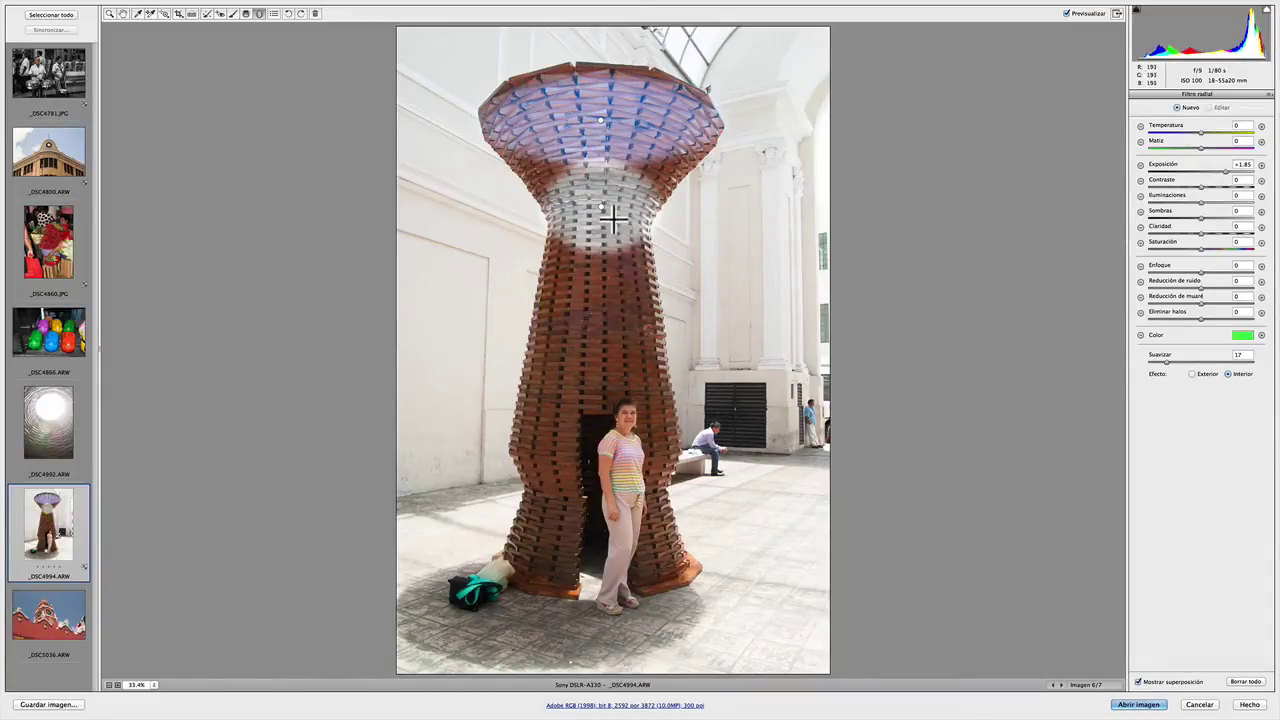
{"action": "left_click", "coordinate": [600, 208]}
{"action": "key", "text": "Delete"}
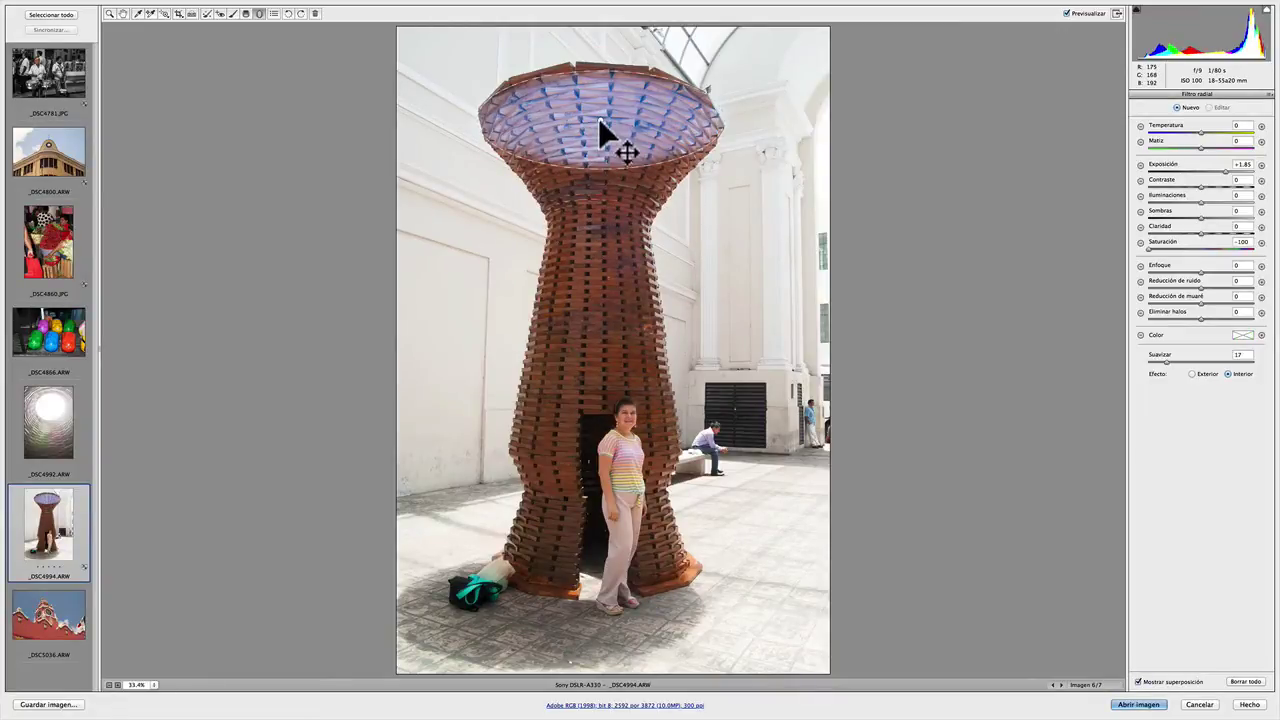
{"action": "left_click", "coordinate": [598, 118]}
{"action": "key", "text": "Delete"}
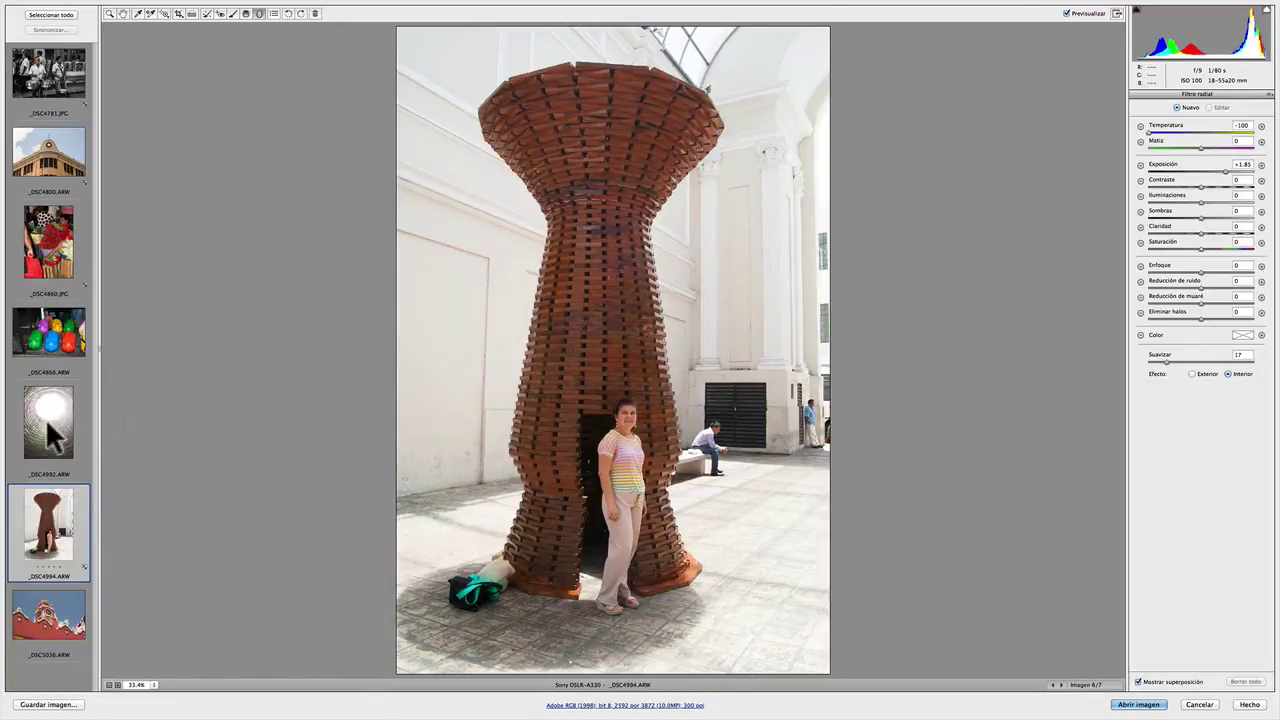
Open tunnel photo _DSC4992 and fit a radial filter over the skylight opening
{"action": "left_click", "coordinate": [45, 418]}
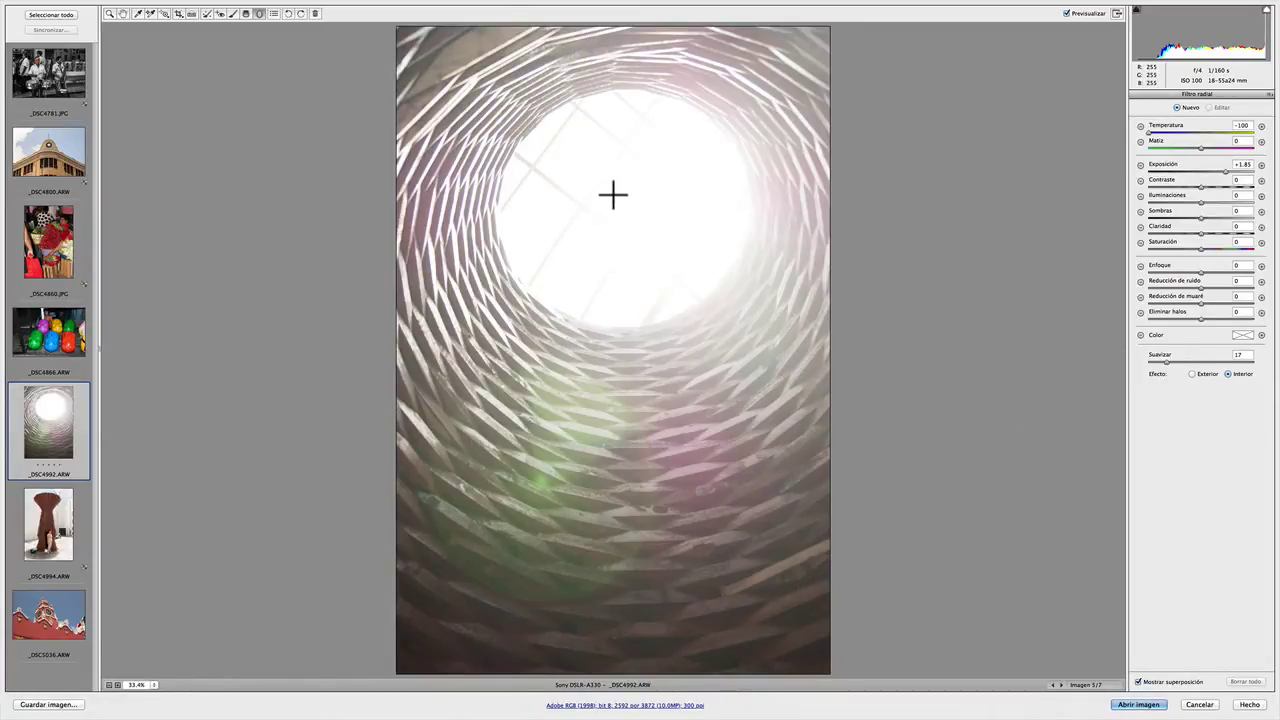
{"action": "left_click_drag", "start_coordinate": [617, 198], "coordinate": [716, 291]}
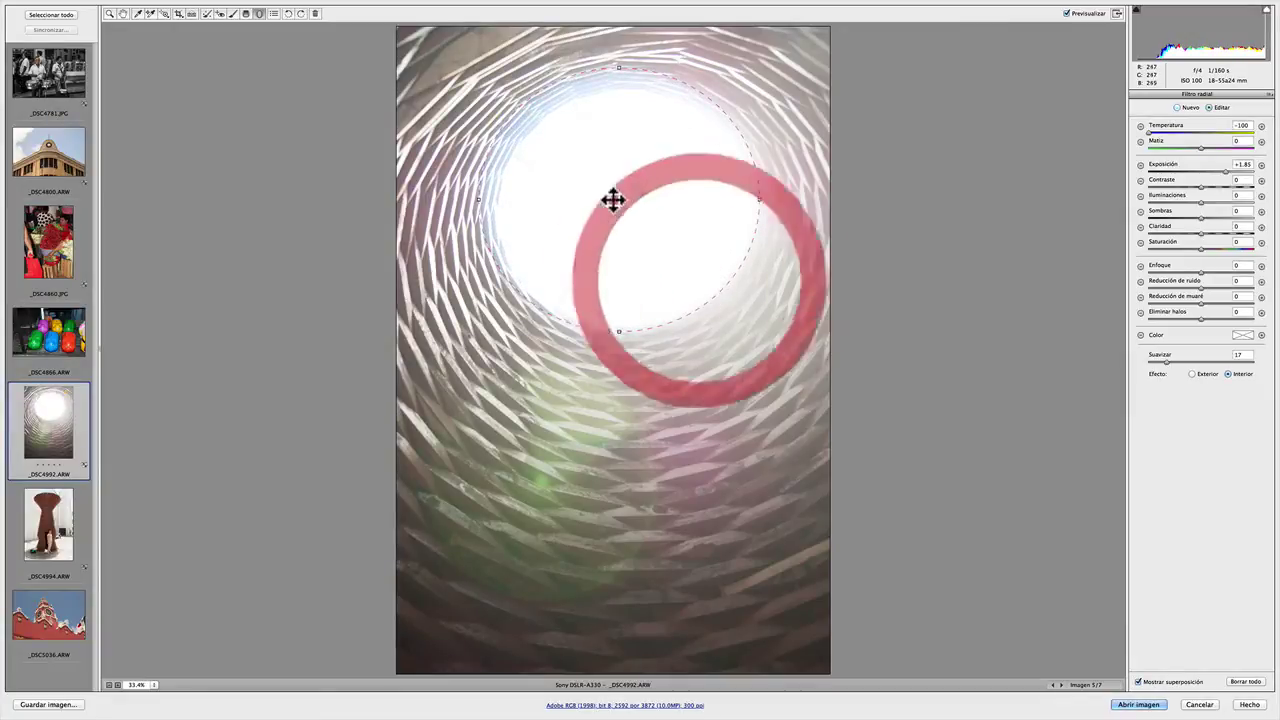
{"action": "left_click_drag", "start_coordinate": [484, 201], "coordinate": [506, 201]}
{"action": "left_click_drag", "start_coordinate": [576, 161], "coordinate": [581, 179]}
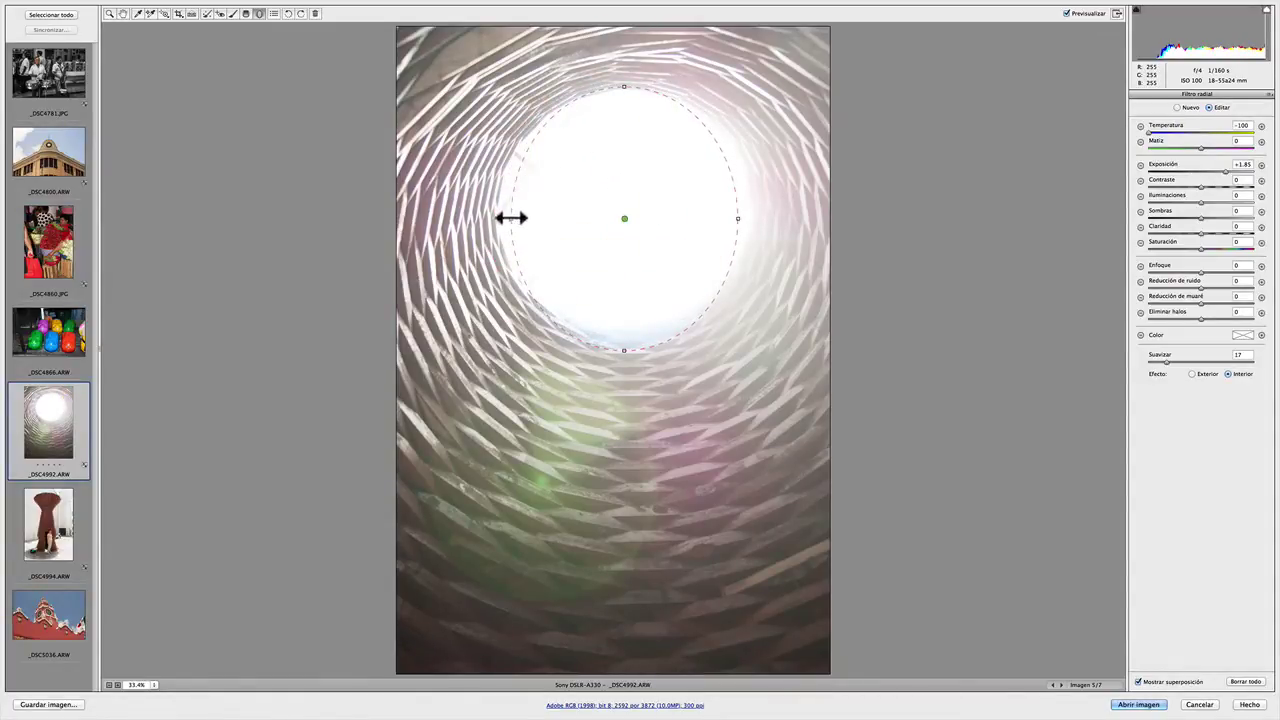
{"action": "left_click_drag", "start_coordinate": [511, 218], "coordinate": [500, 195]}
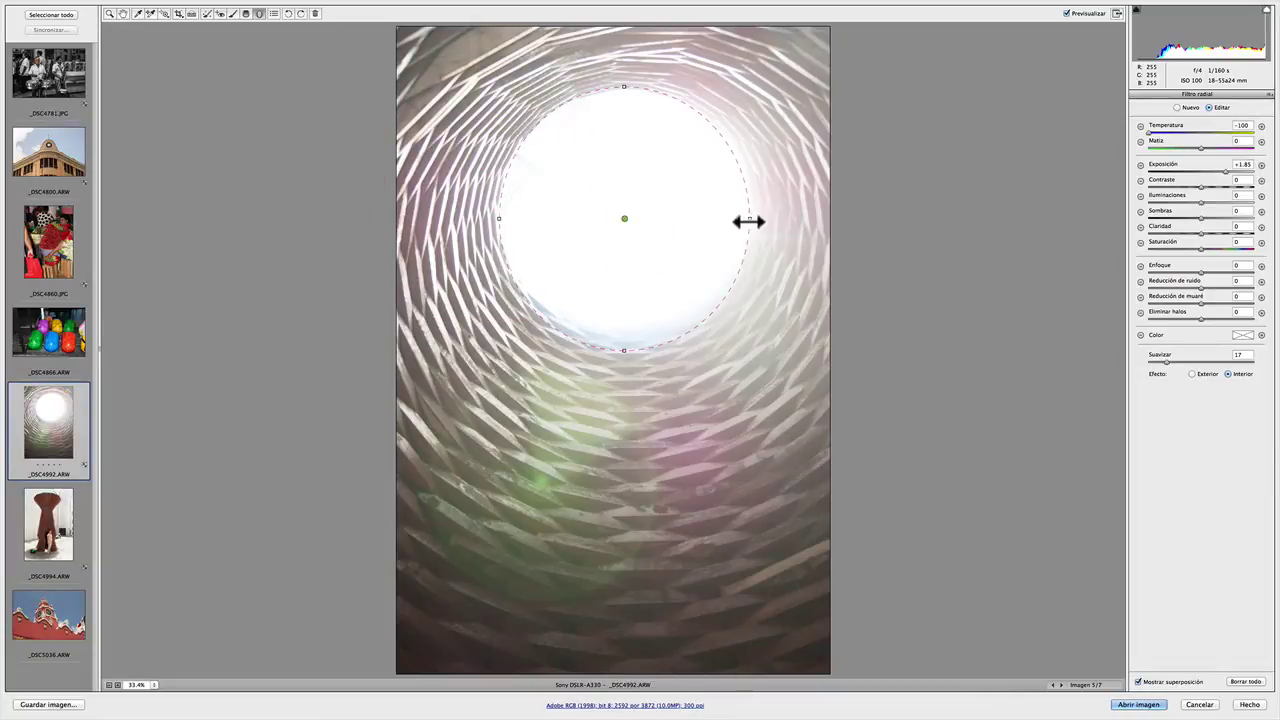
{"action": "left_click_drag", "start_coordinate": [624, 348], "coordinate": [626, 330]}
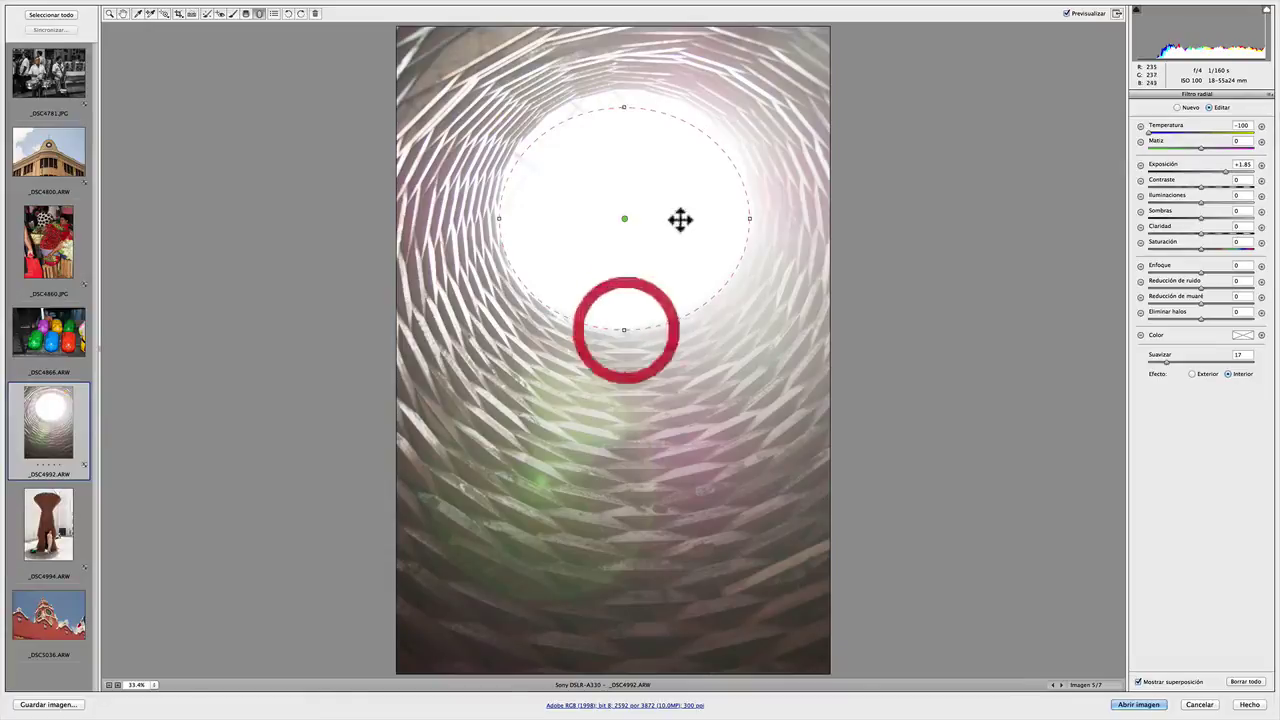
{"action": "left_click_drag", "start_coordinate": [660, 160], "coordinate": [663, 151]}
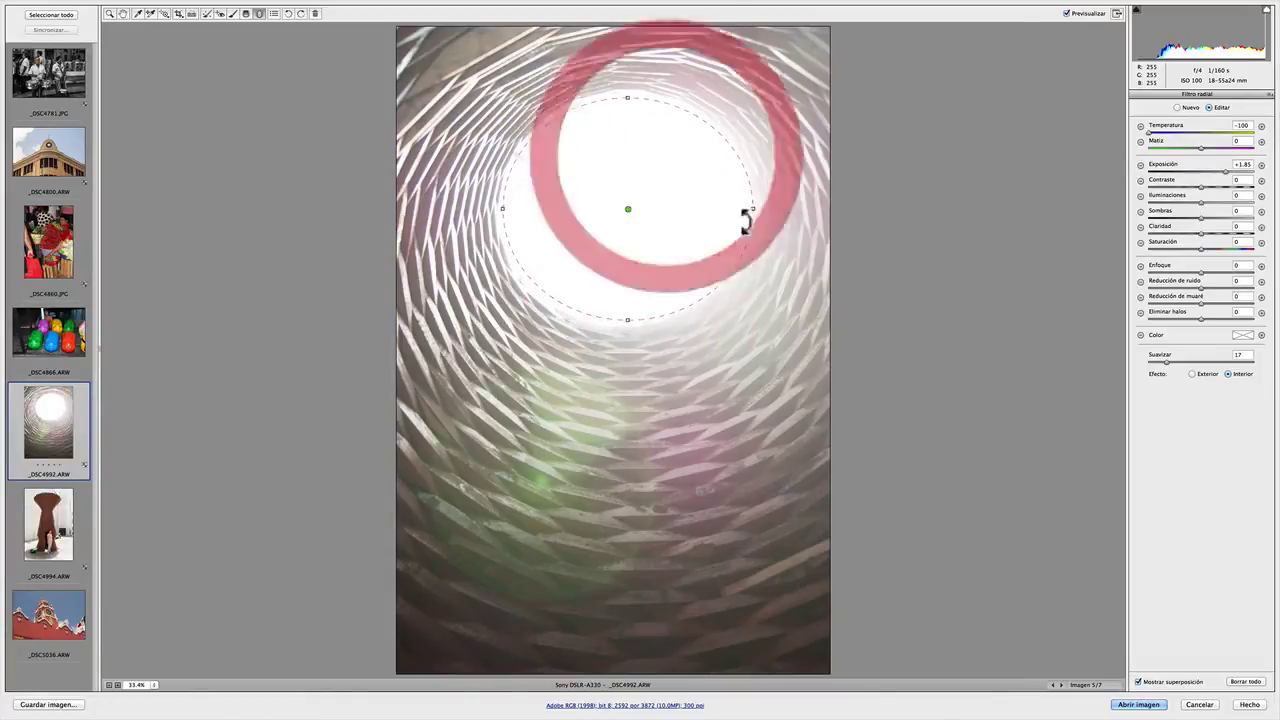
{"action": "left_click", "coordinate": [754, 210]}
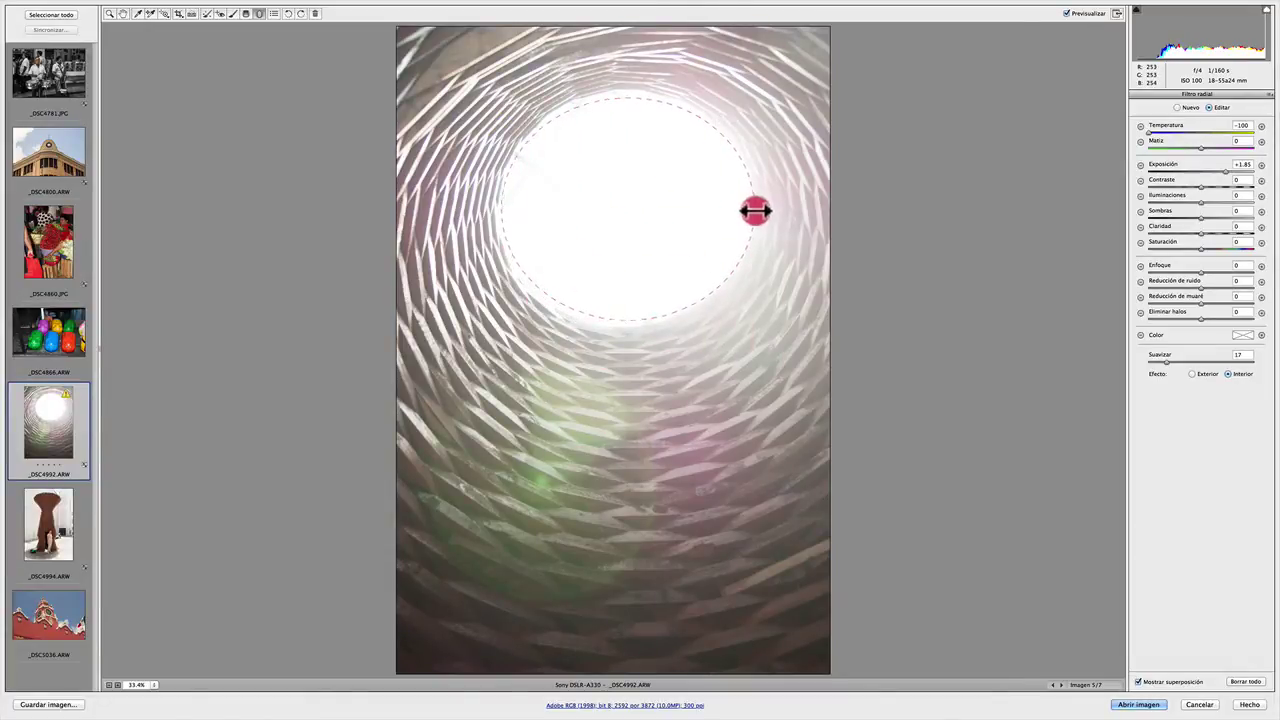
{"action": "left_click", "coordinate": [628, 93]}
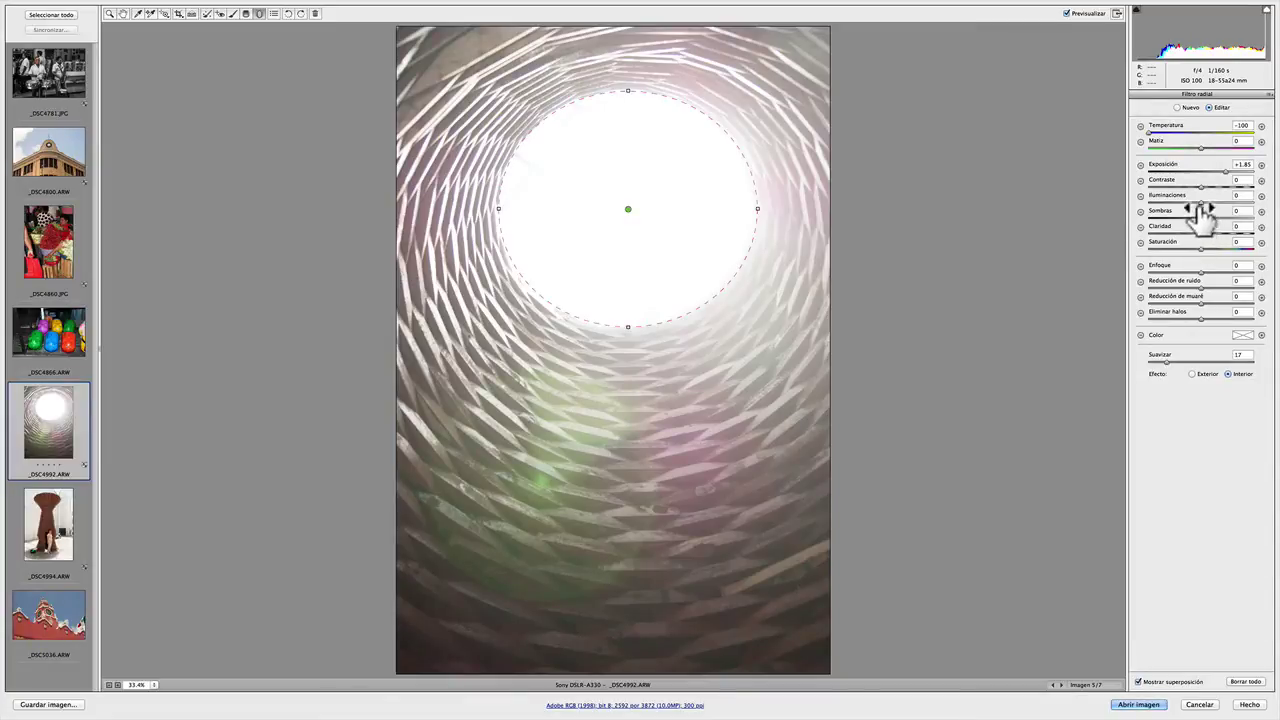
Set the skylight filter to Exposure -4.00, Contrast -75, Shadows +90, Clarity +100, Saturation -100
{"action": "left_click_drag", "start_coordinate": [1218, 171], "coordinate": [1138, 171]}
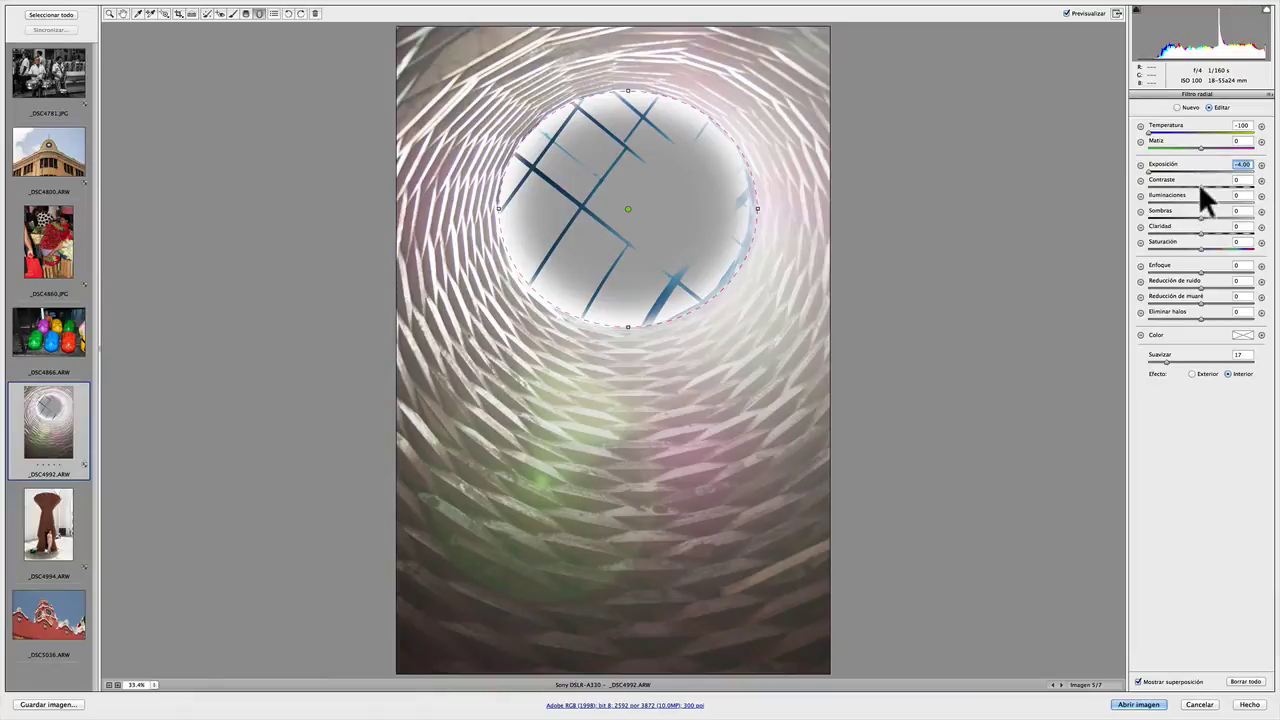
{"action": "mouse_move", "coordinate": [1240, 181]}
{"action": "left_mouse_down"}
{"action": "mouse_move", "coordinate": [1258, 200]}
{"action": "mouse_move", "coordinate": [1110, 215]}
{"action": "mouse_move", "coordinate": [1229, 201]}
{"action": "mouse_move", "coordinate": [1135, 225]}
{"action": "left_mouse_up"}
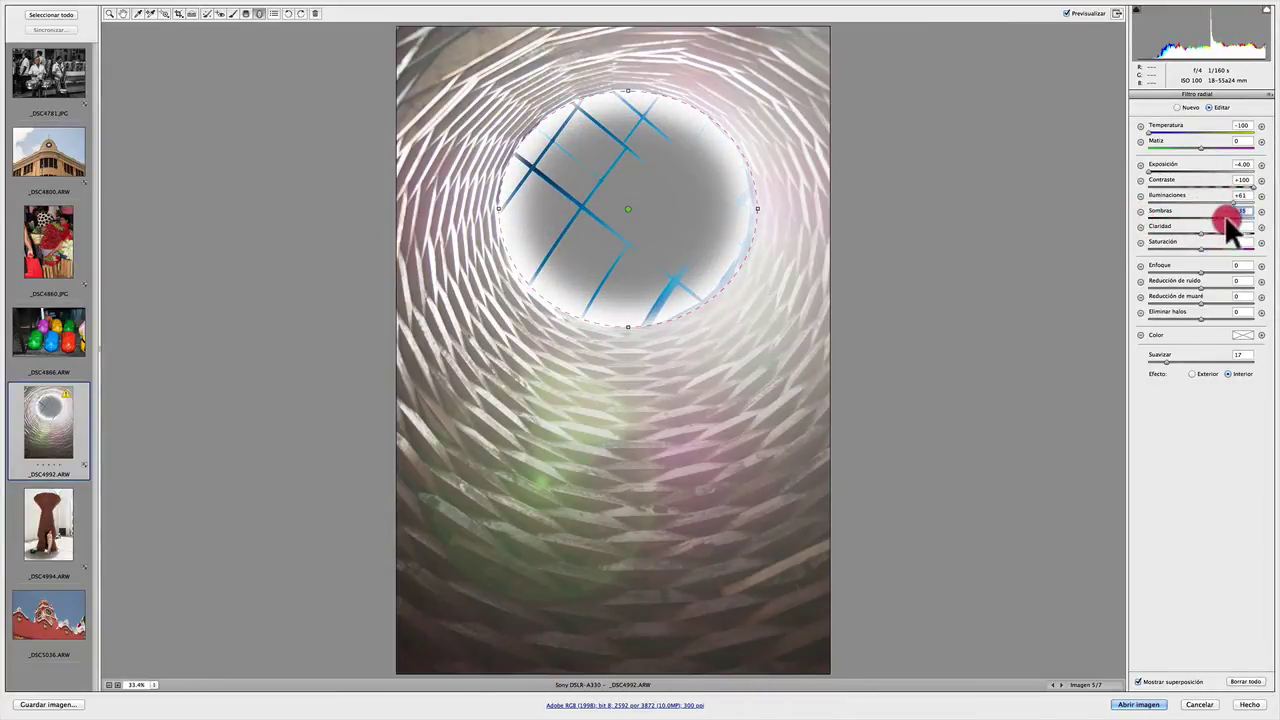
{"action": "mouse_move", "coordinate": [1224, 214]}
{"action": "left_mouse_down"}
{"action": "mouse_move", "coordinate": [1243, 218]}
{"action": "mouse_move", "coordinate": [1122, 236]}
{"action": "mouse_move", "coordinate": [1250, 233]}
{"action": "mouse_move", "coordinate": [1250, 246]}
{"action": "left_mouse_up"}
{"action": "left_click", "coordinate": [1195, 232]}
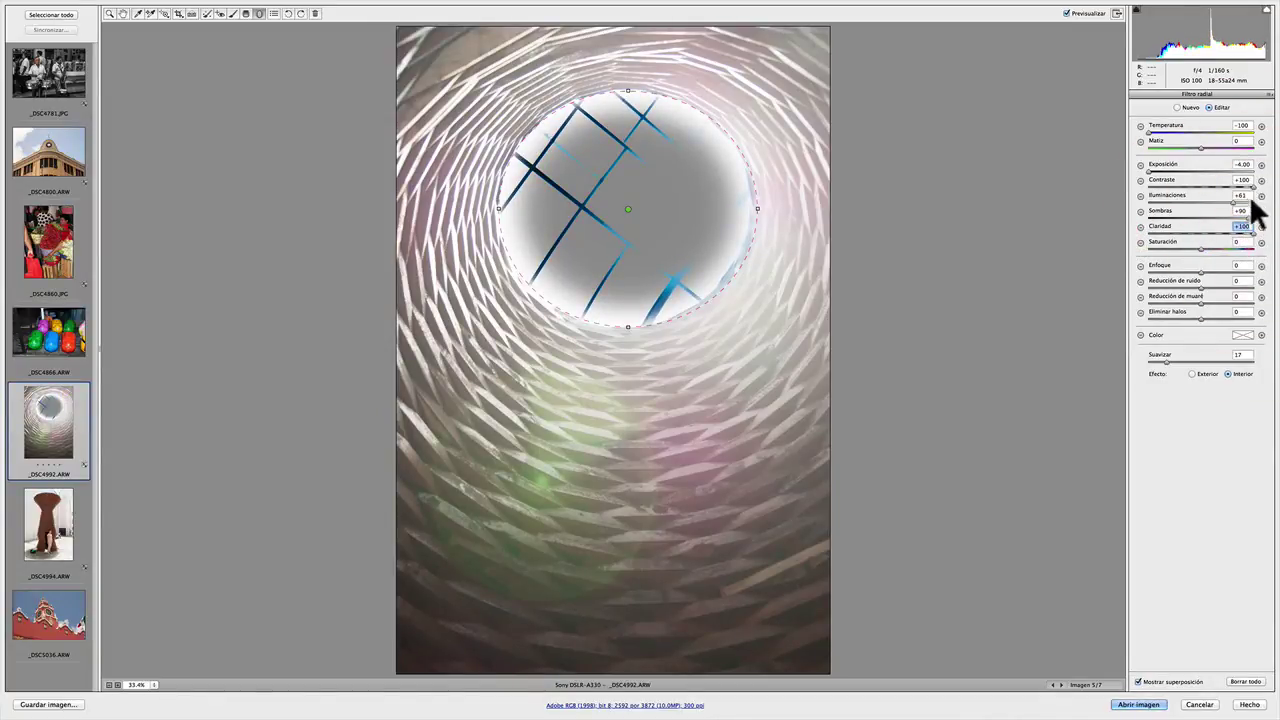
{"action": "mouse_move", "coordinate": [1248, 187]}
{"action": "left_mouse_down"}
{"action": "mouse_move", "coordinate": [1134, 189]}
{"action": "mouse_move", "coordinate": [1265, 196]}
{"action": "mouse_move", "coordinate": [1160, 187]}
{"action": "left_mouse_up"}
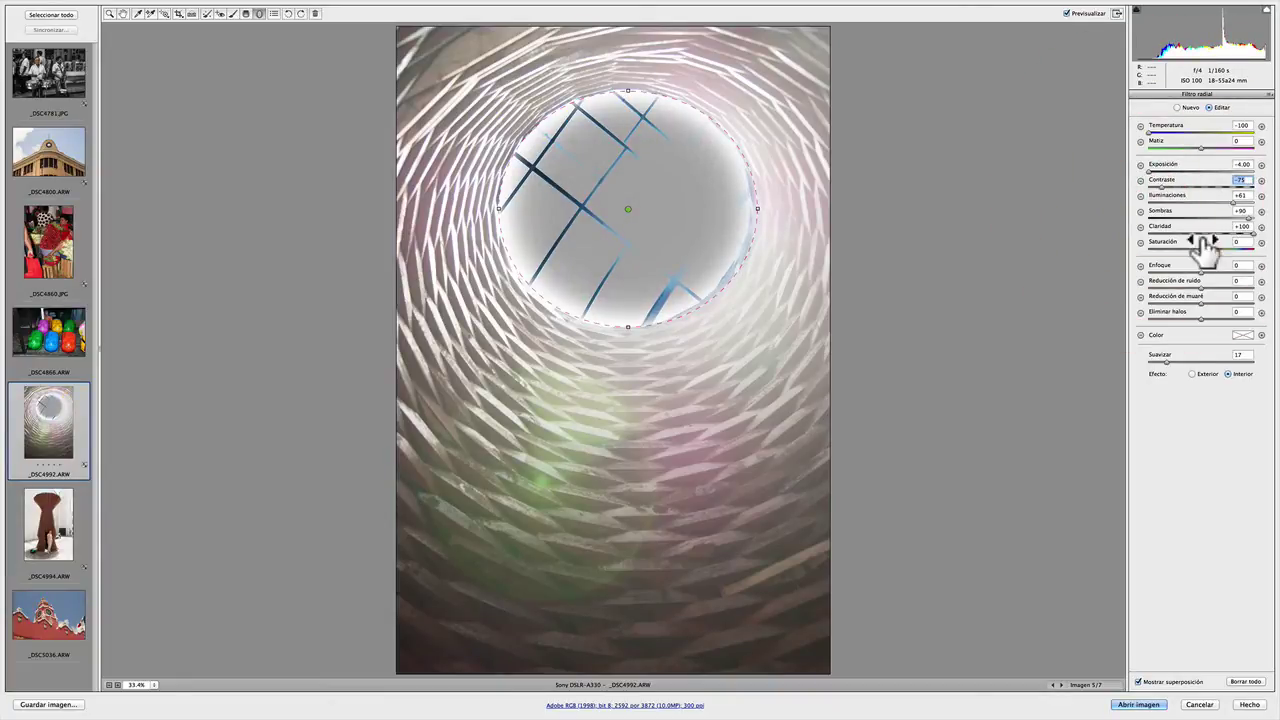
{"action": "mouse_move", "coordinate": [1201, 247]}
{"action": "left_mouse_down"}
{"action": "mouse_move", "coordinate": [1275, 258]}
{"action": "mouse_move", "coordinate": [1093, 242]}
{"action": "left_mouse_up"}
{"action": "type", "text": "-100"}
{"action": "key", "text": "Return"}
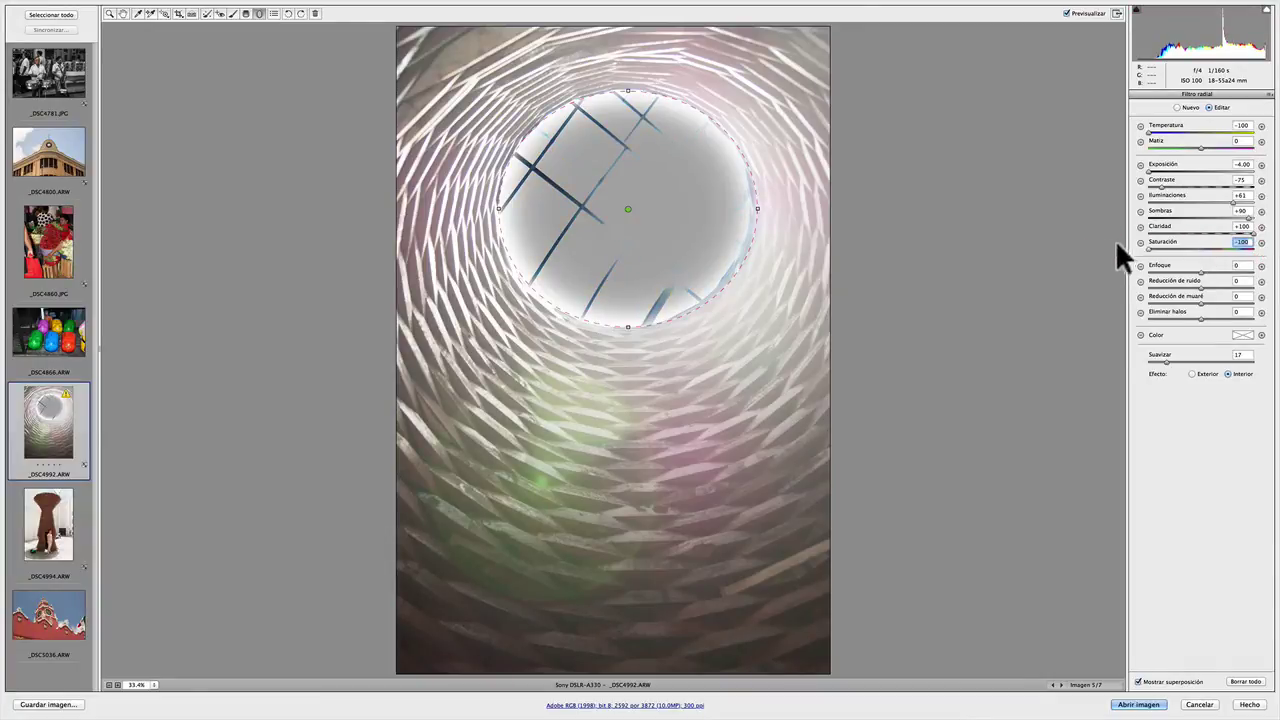
{"action": "left_click", "coordinate": [1122, 241]}
Tint the skylight filter magenta with hue 321 and saturation 81
{"action": "left_click", "coordinate": [1242, 336]}
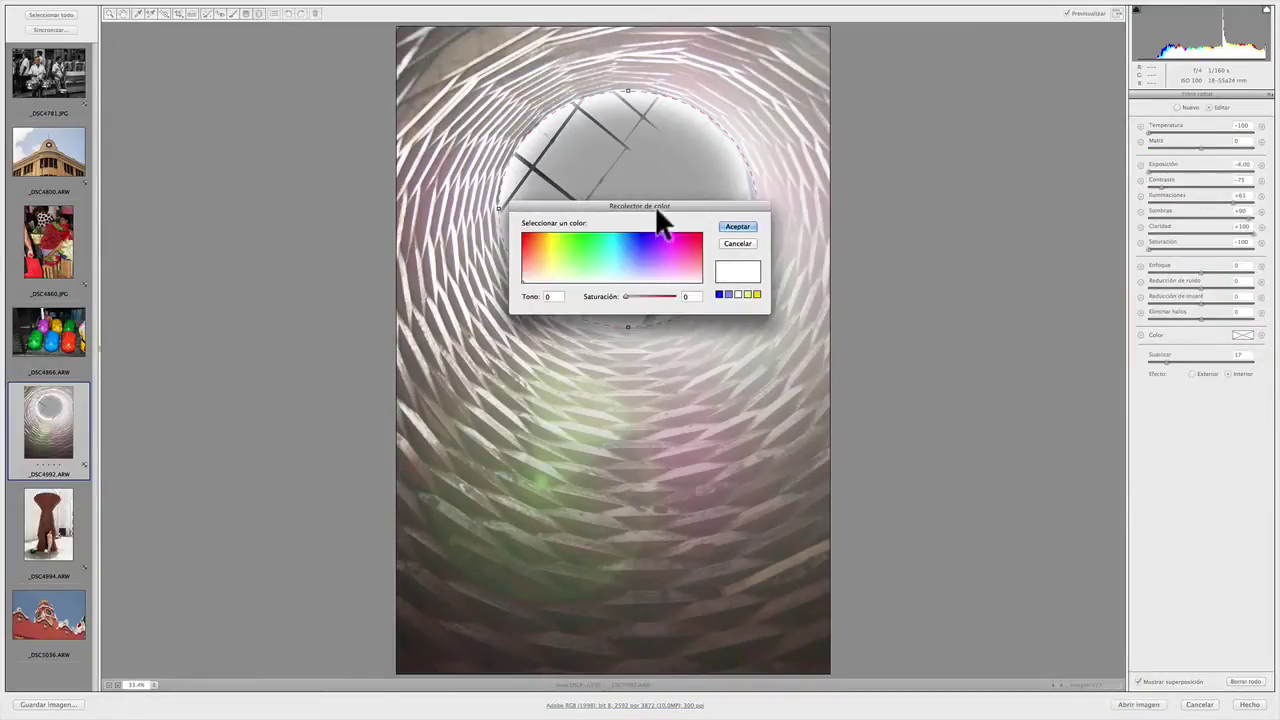
{"action": "left_click", "coordinate": [655, 204]}
{"action": "left_click_drag", "start_coordinate": [654, 201], "coordinate": [772, 307]}
{"action": "left_click", "coordinate": [805, 344]}
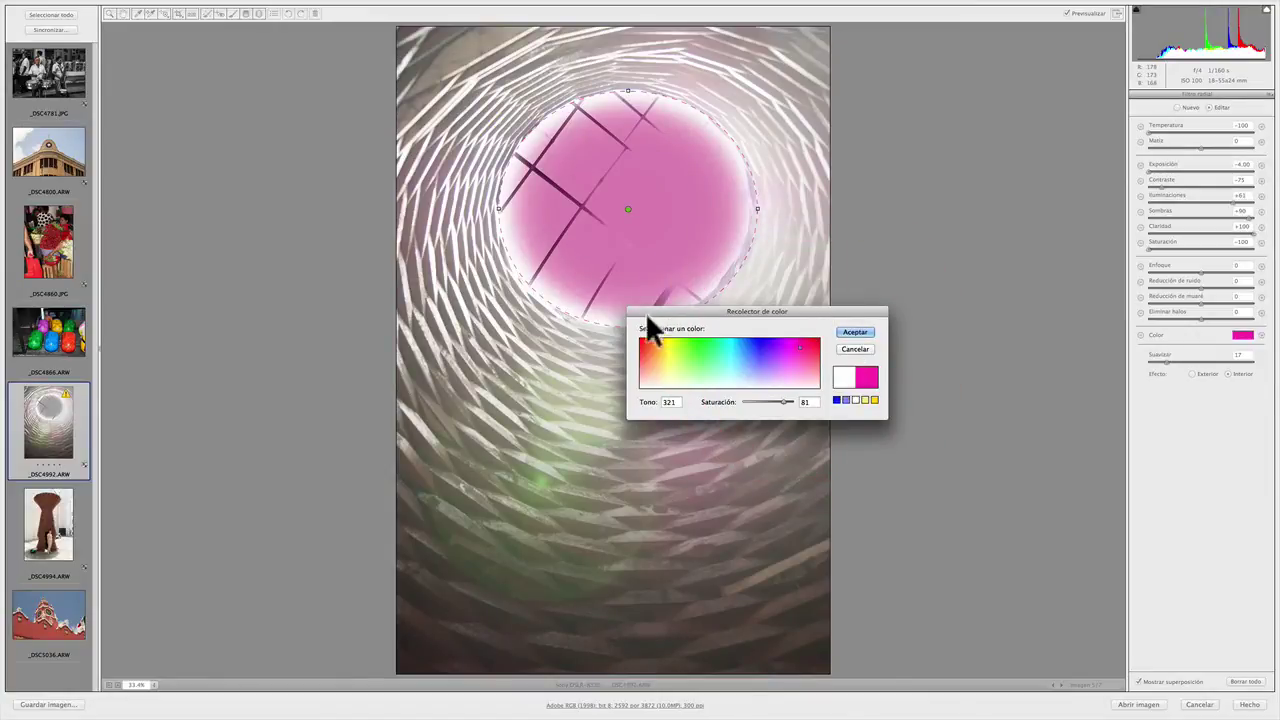
{"action": "left_click", "coordinate": [852, 332]}
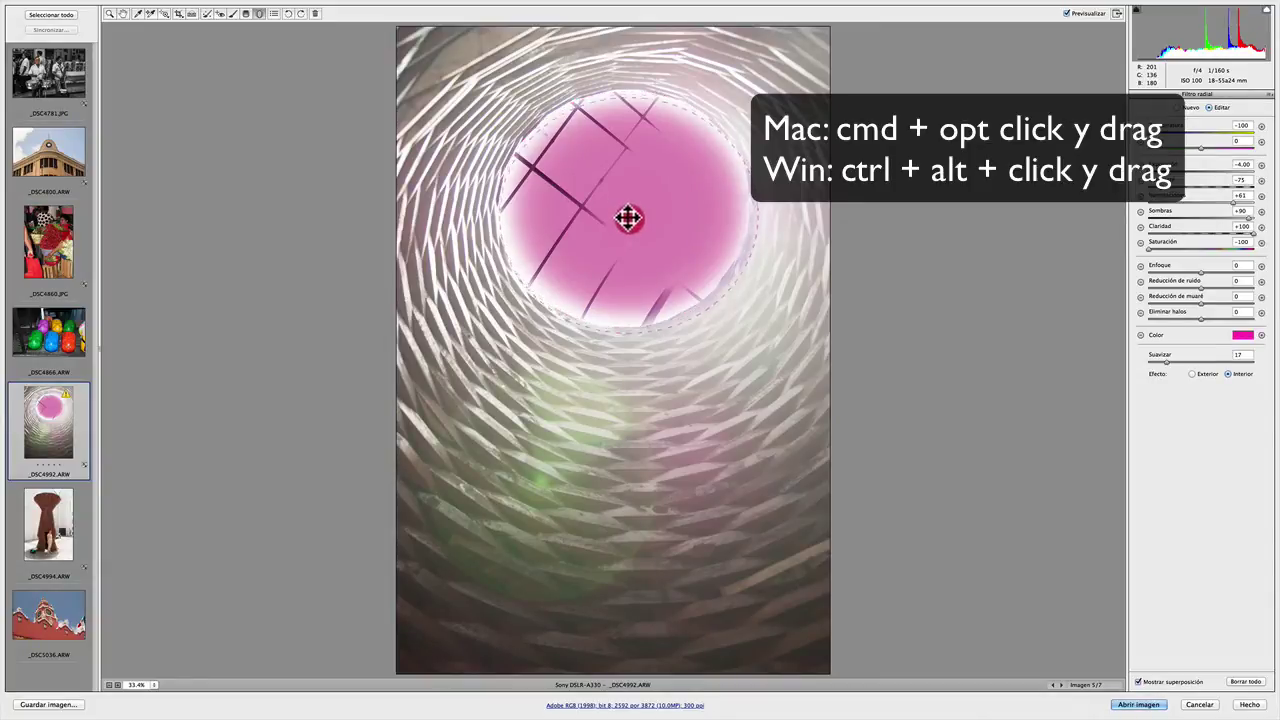
Duplicate the pink filter and set the copy back over the skylight, turning it deep purple
{"action": "left_click_drag", "start_coordinate": [626, 209], "coordinate": [637, 374]}
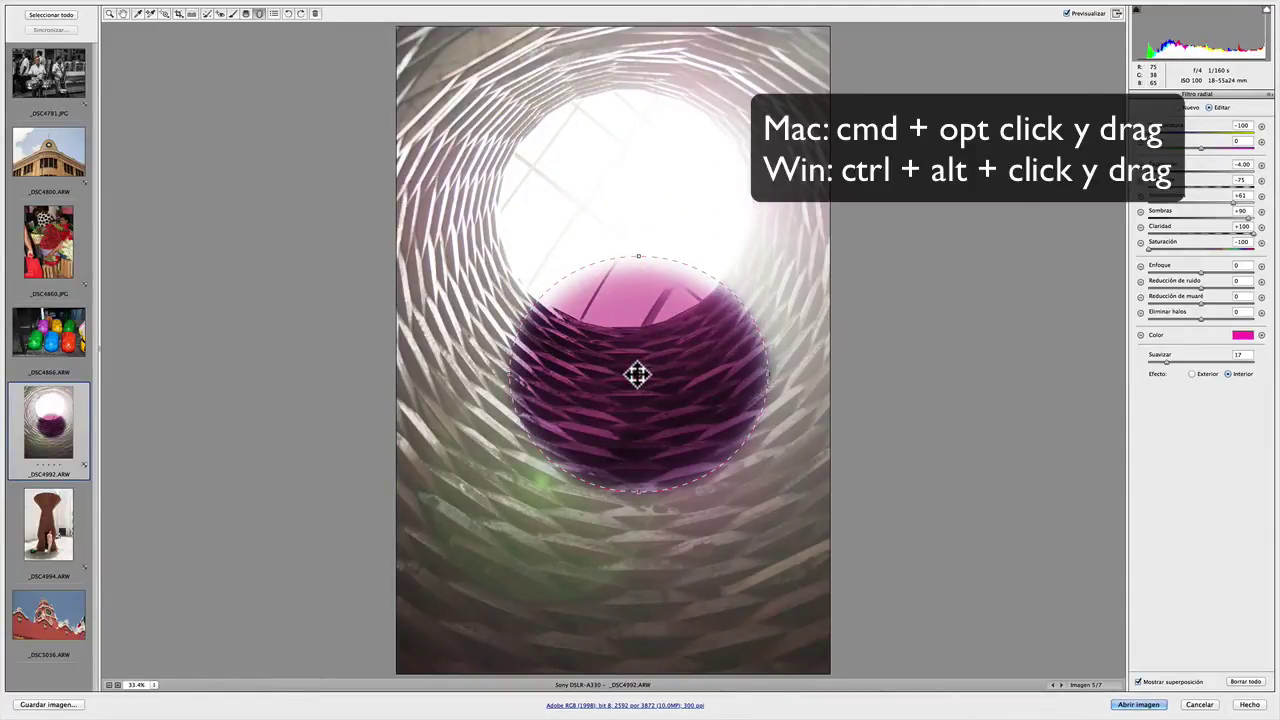
{"action": "key", "text": "ctrl+z"}
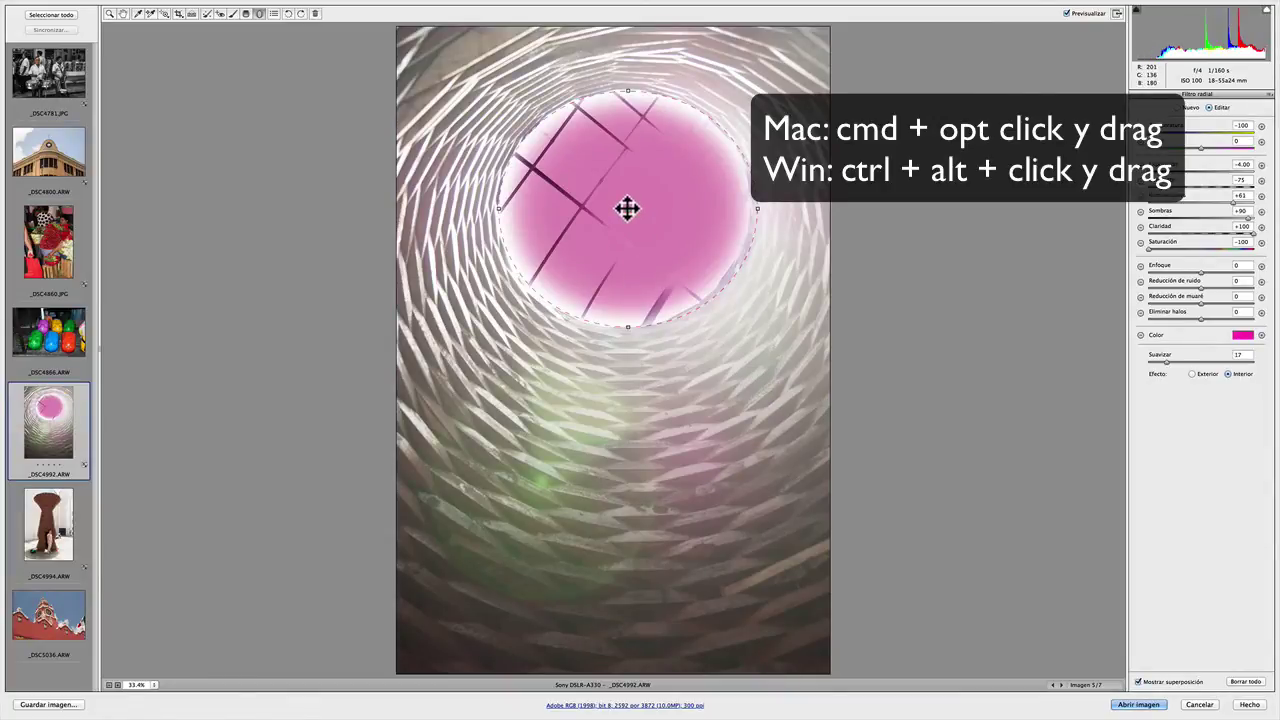
{"action": "key", "text": "ctrl+alt"}
{"action": "left_click_drag", "start_coordinate": [629, 210], "coordinate": [629, 342]}
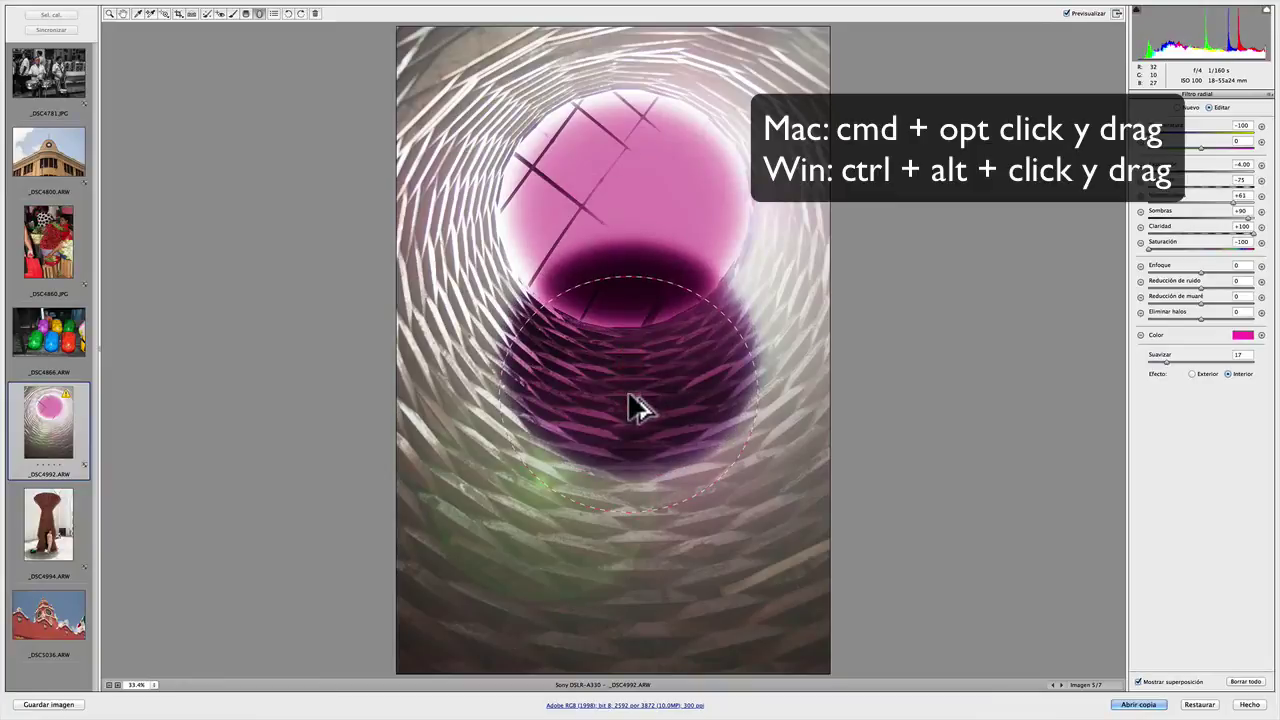
{"action": "left_click_drag", "start_coordinate": [633, 350], "coordinate": [629, 395]}
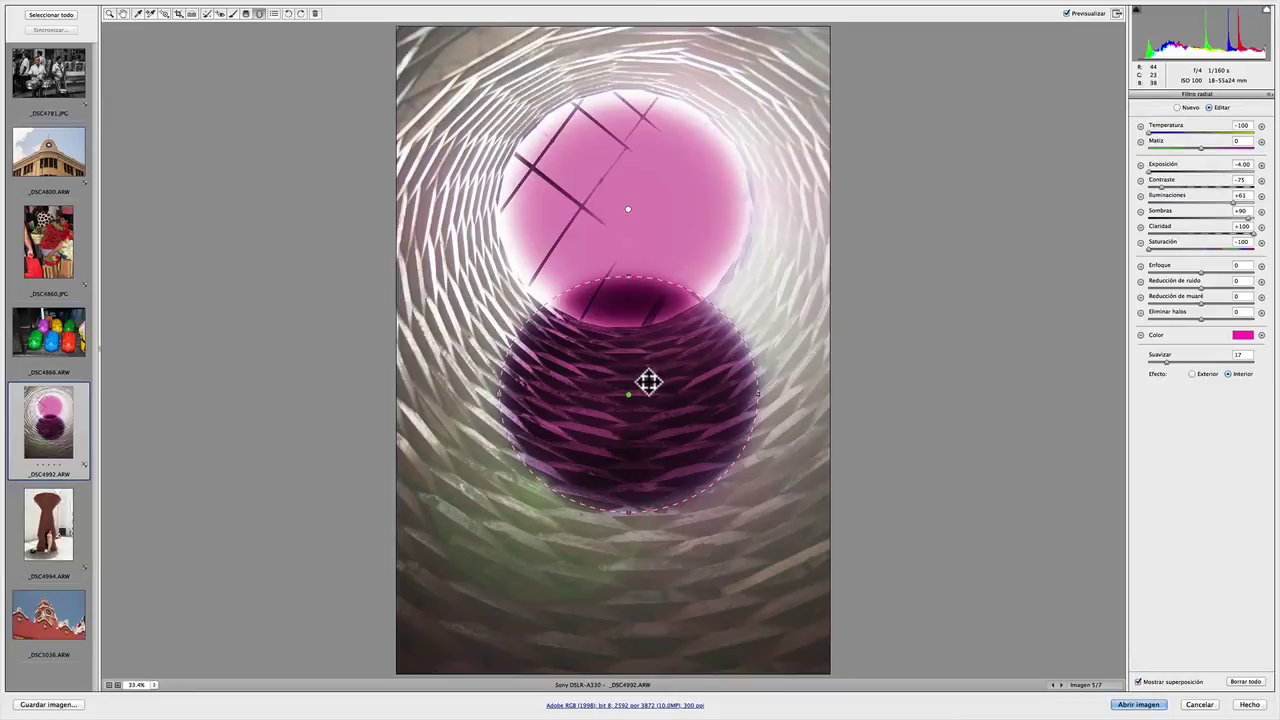
{"action": "left_click_drag", "start_coordinate": [649, 380], "coordinate": [655, 210]}
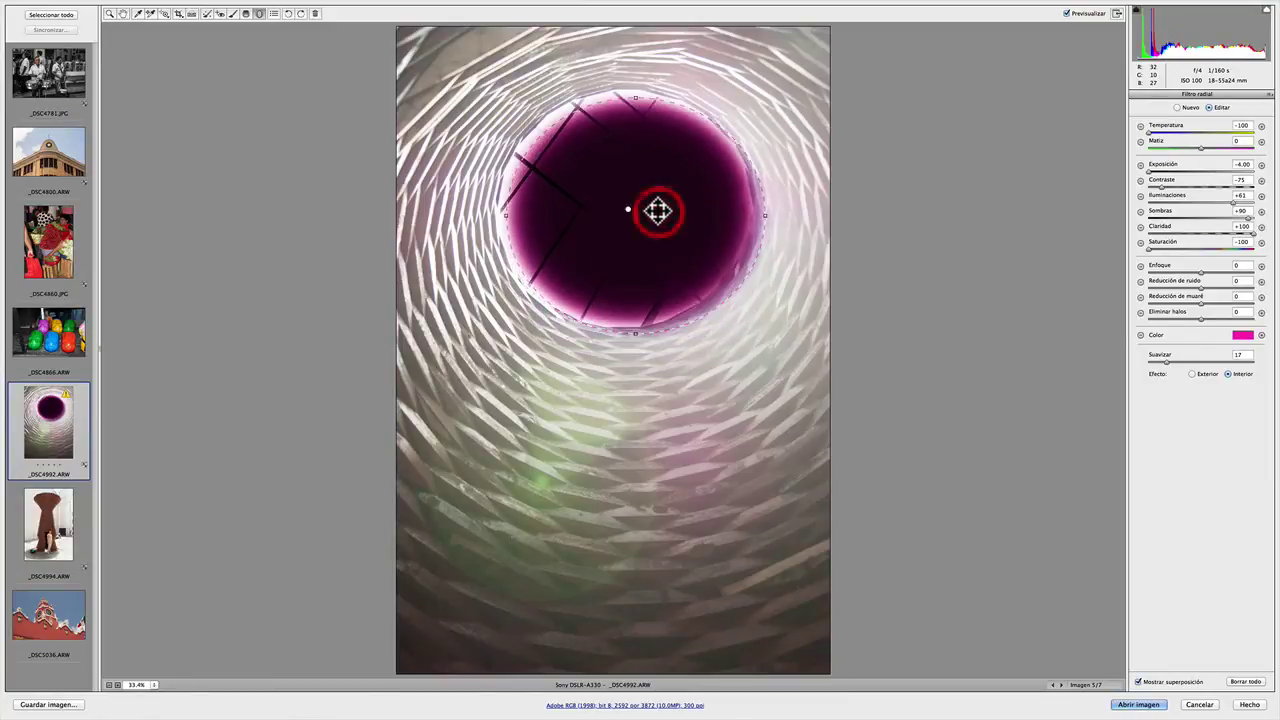
{"action": "left_click", "coordinate": [653, 209]}
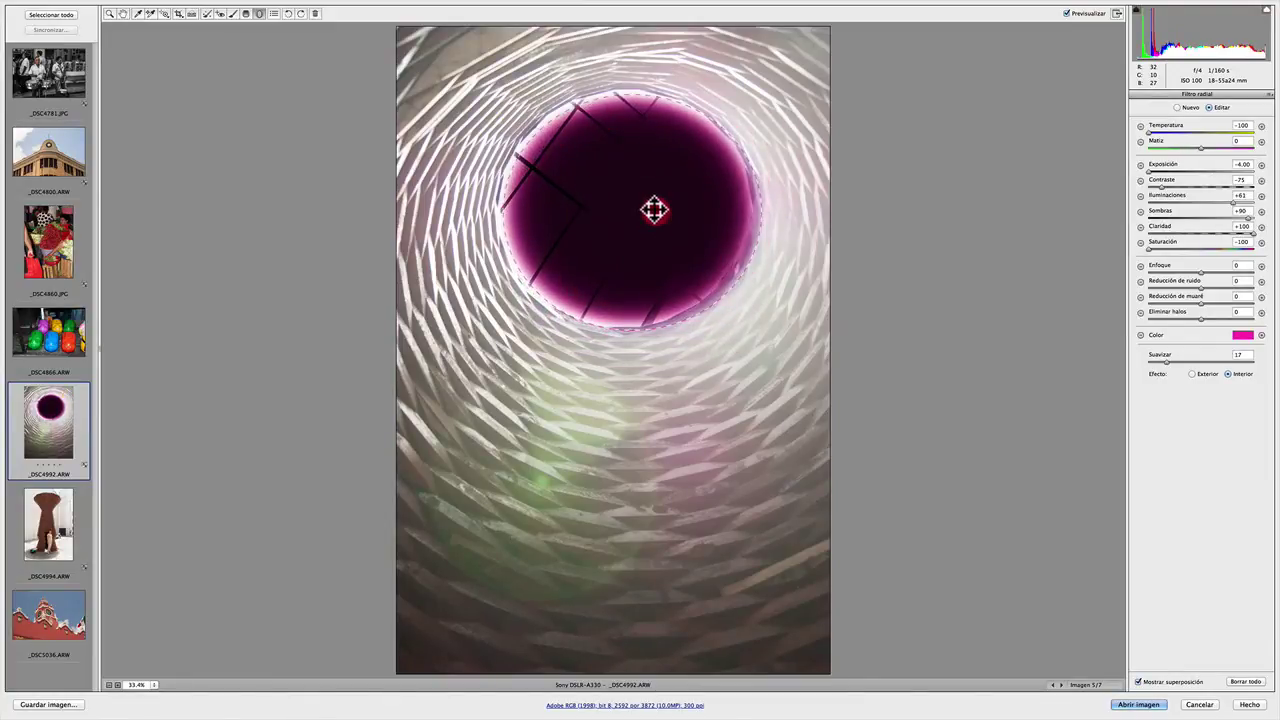
{"action": "left_click", "coordinate": [653, 209]}
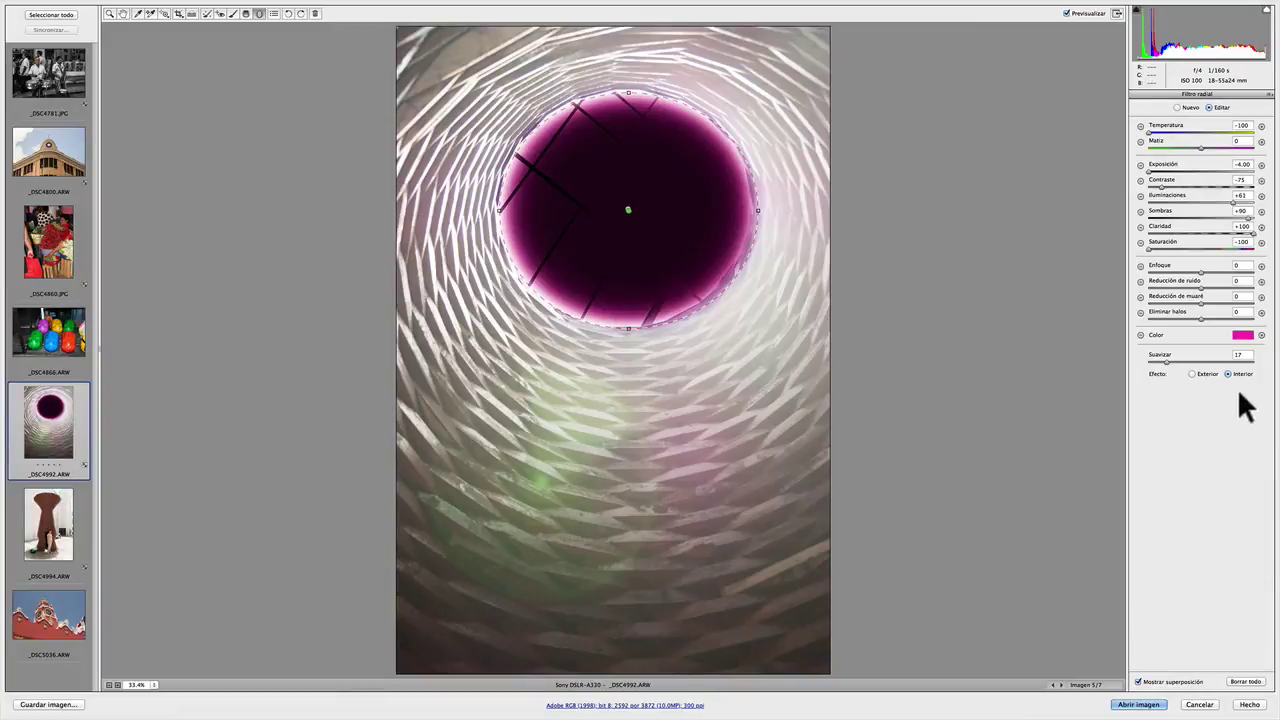
Switch the filter effect to Exterior, reset its sliders and set Defringe to -53
{"action": "left_click", "coordinate": [1191, 373]}
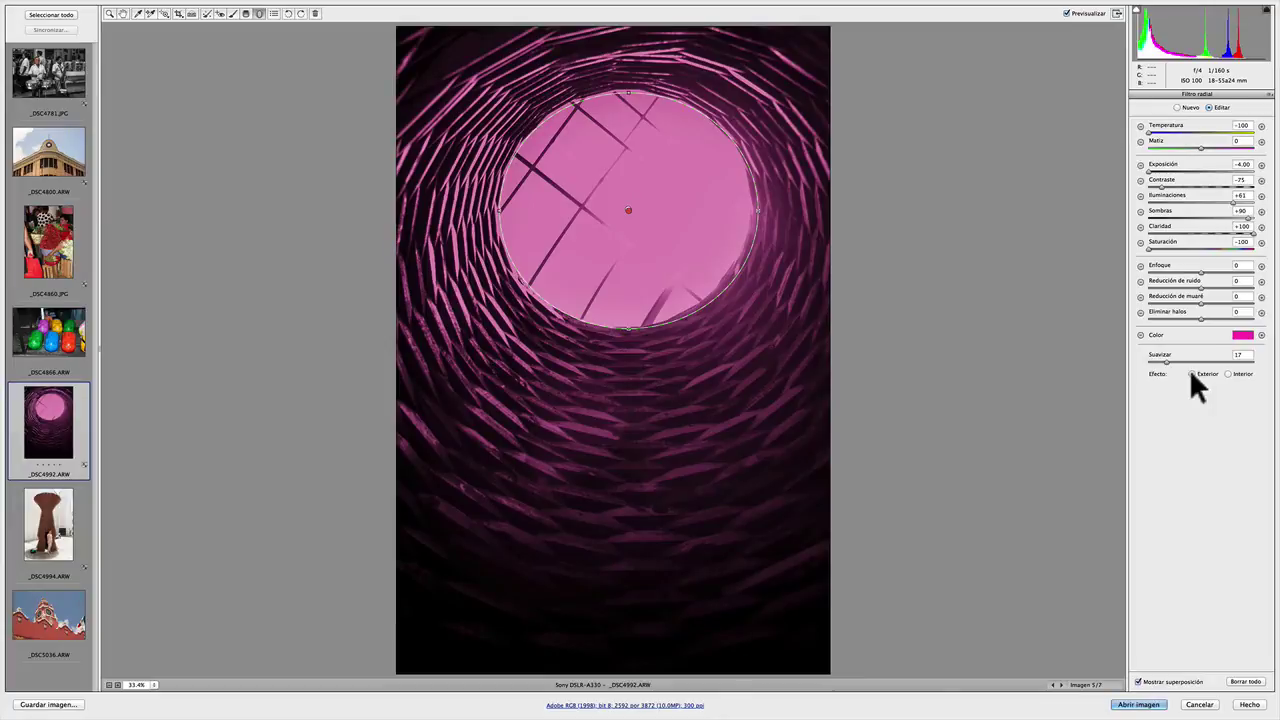
{"action": "left_click", "coordinate": [1139, 164]}
{"action": "left_click", "coordinate": [1234, 316]}
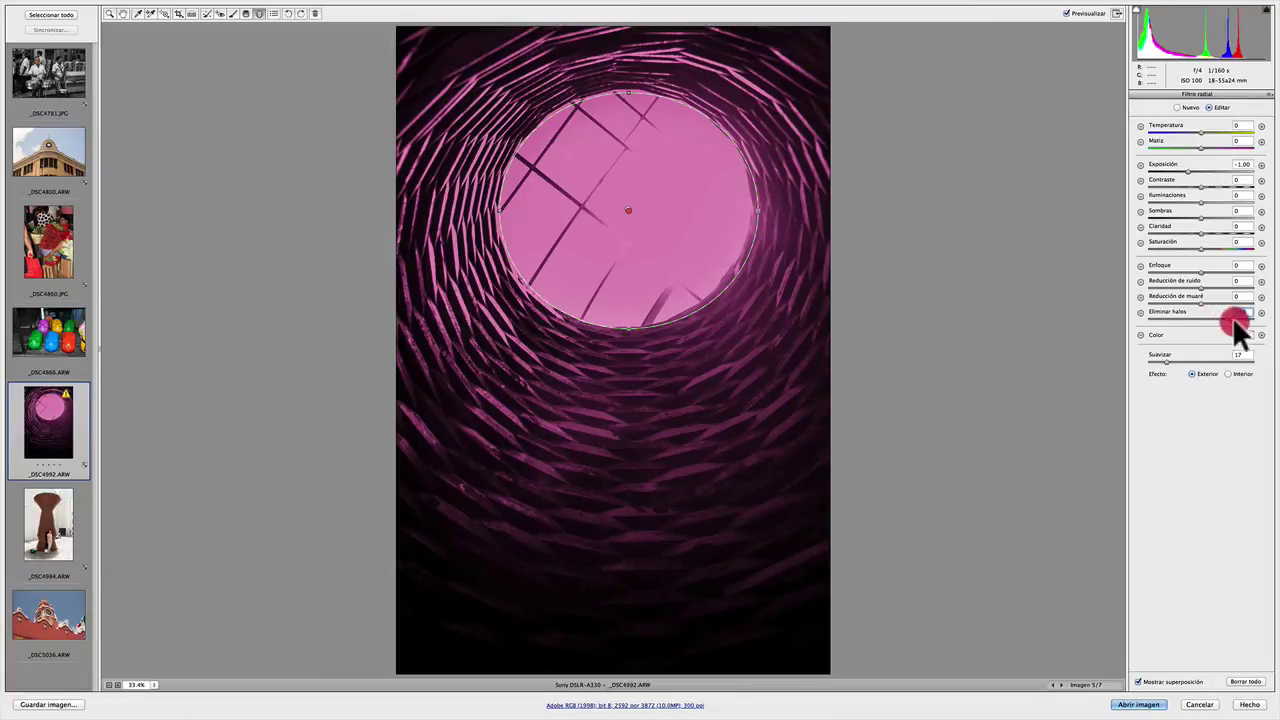
{"action": "left_click_drag", "start_coordinate": [1240, 325], "coordinate": [1162, 320]}
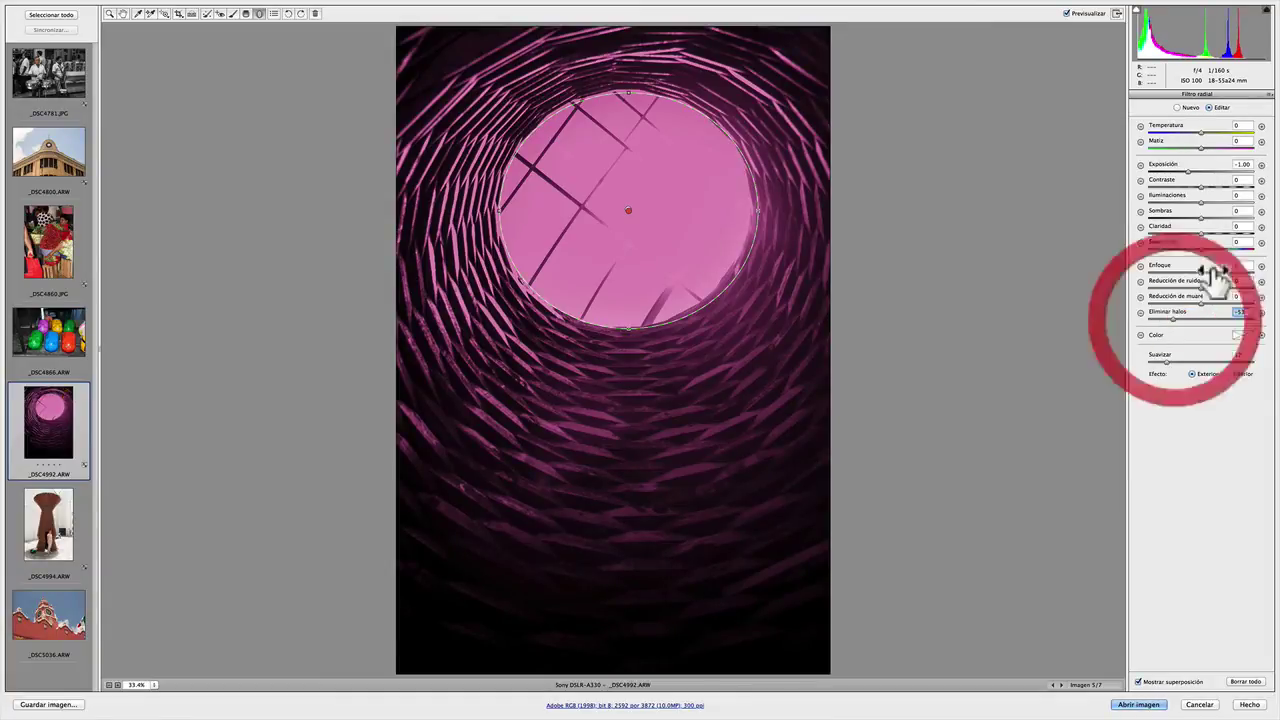
Darken the tunnel walls to Exposure -2.40 with Temperature +84 and Tint -86
{"action": "left_click_drag", "start_coordinate": [1192, 172], "coordinate": [1166, 178]}
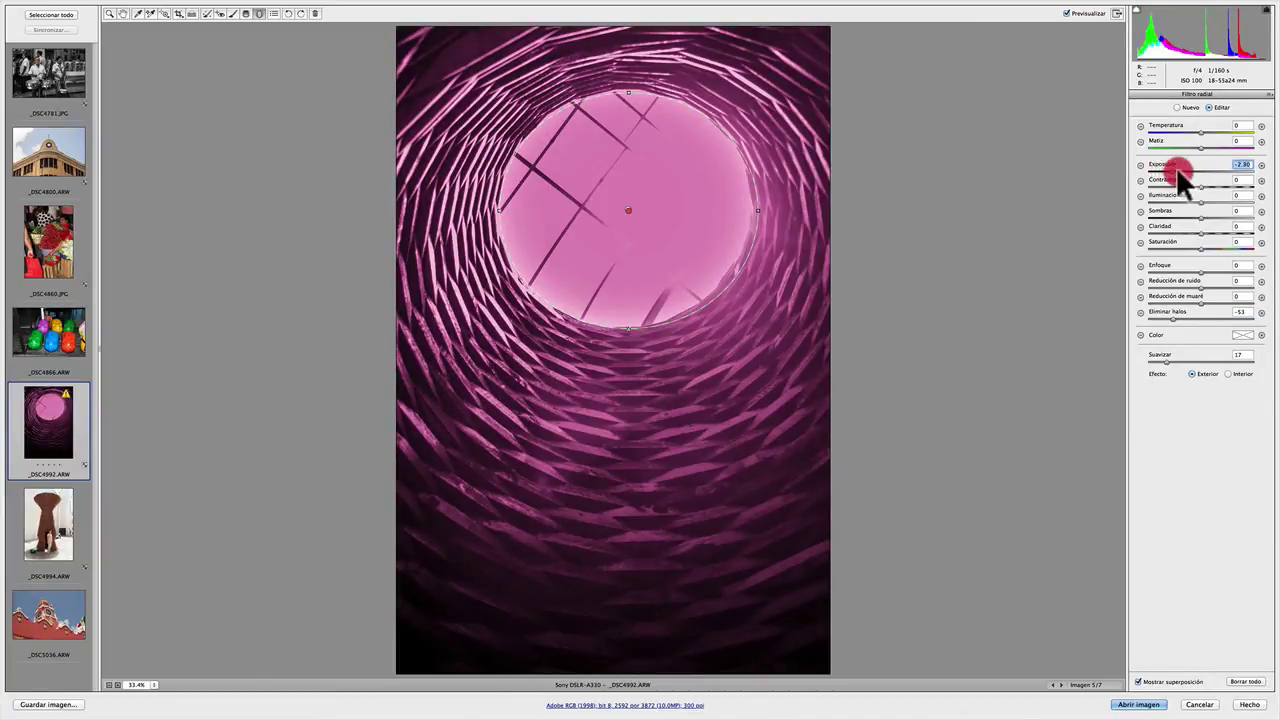
{"action": "left_click_drag", "start_coordinate": [1176, 167], "coordinate": [1229, 172]}
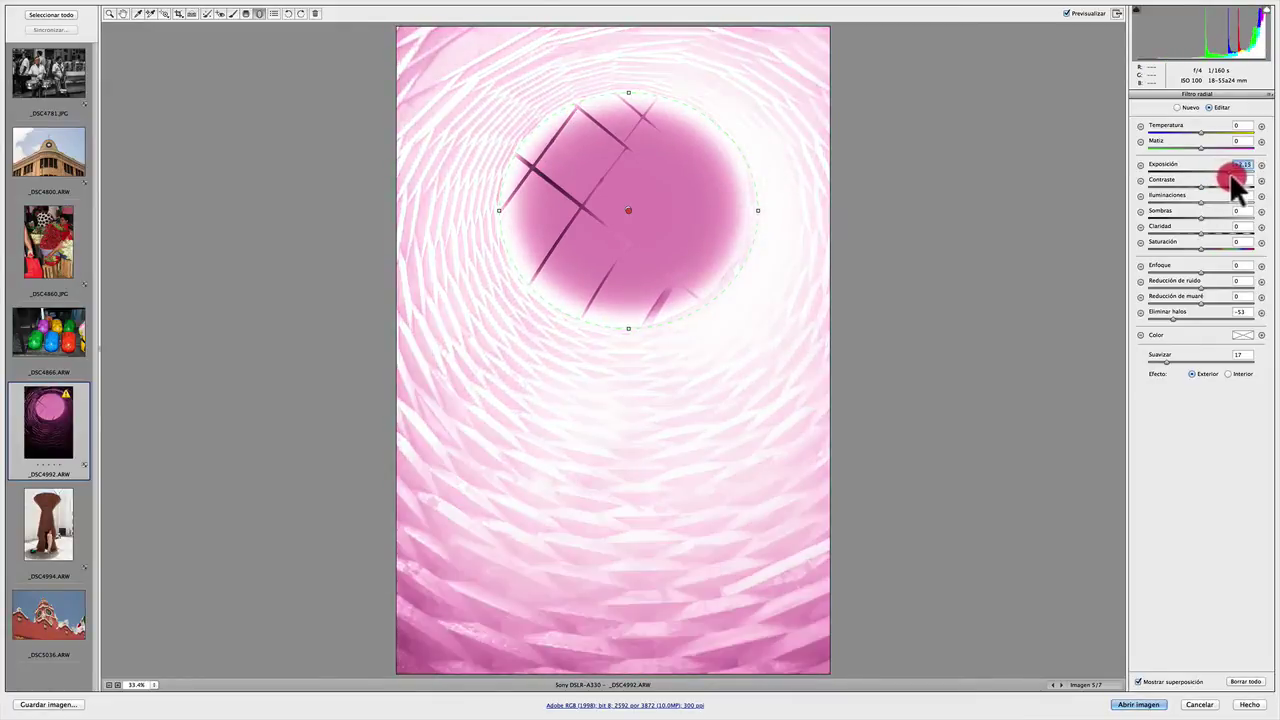
{"action": "left_click_drag", "start_coordinate": [1227, 172], "coordinate": [1170, 172]}
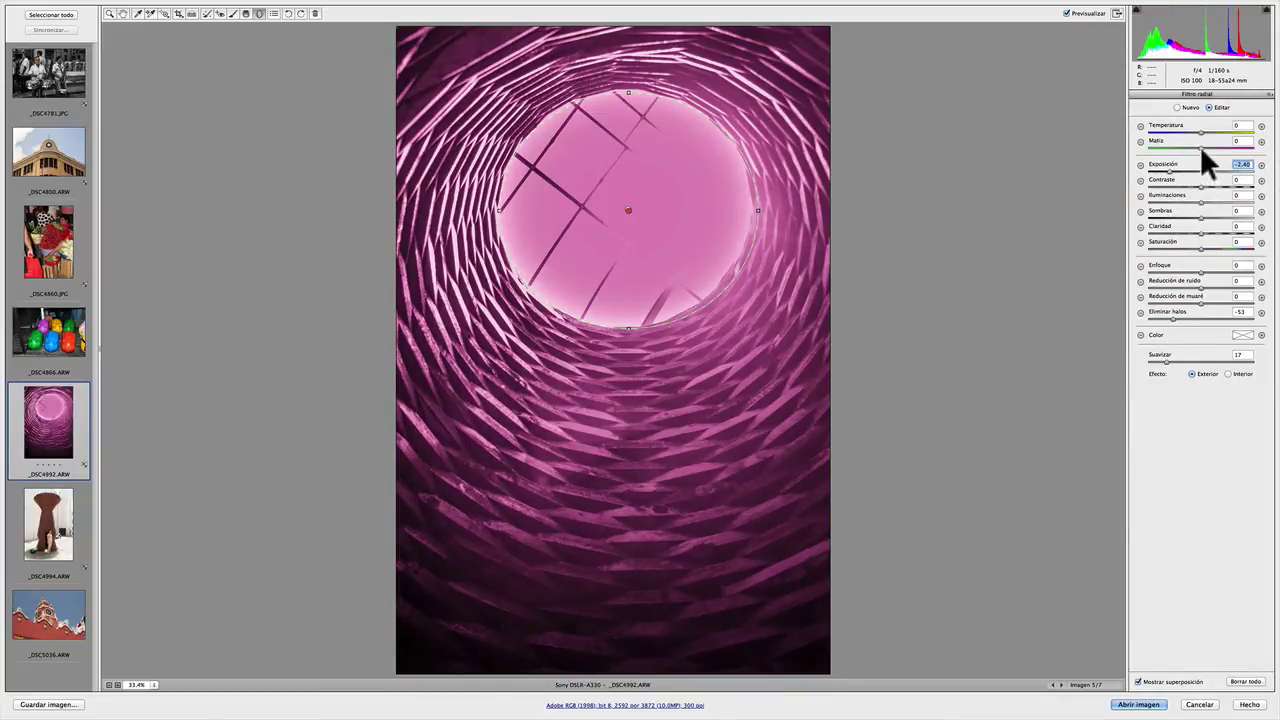
{"action": "mouse_move", "coordinate": [1200, 146]}
{"action": "left_mouse_down"}
{"action": "mouse_move", "coordinate": [1231, 146]}
{"action": "mouse_move", "coordinate": [1145, 150]}
{"action": "mouse_move", "coordinate": [1197, 128]}
{"action": "mouse_move", "coordinate": [1152, 129]}
{"action": "mouse_move", "coordinate": [1248, 135]}
{"action": "left_mouse_up"}
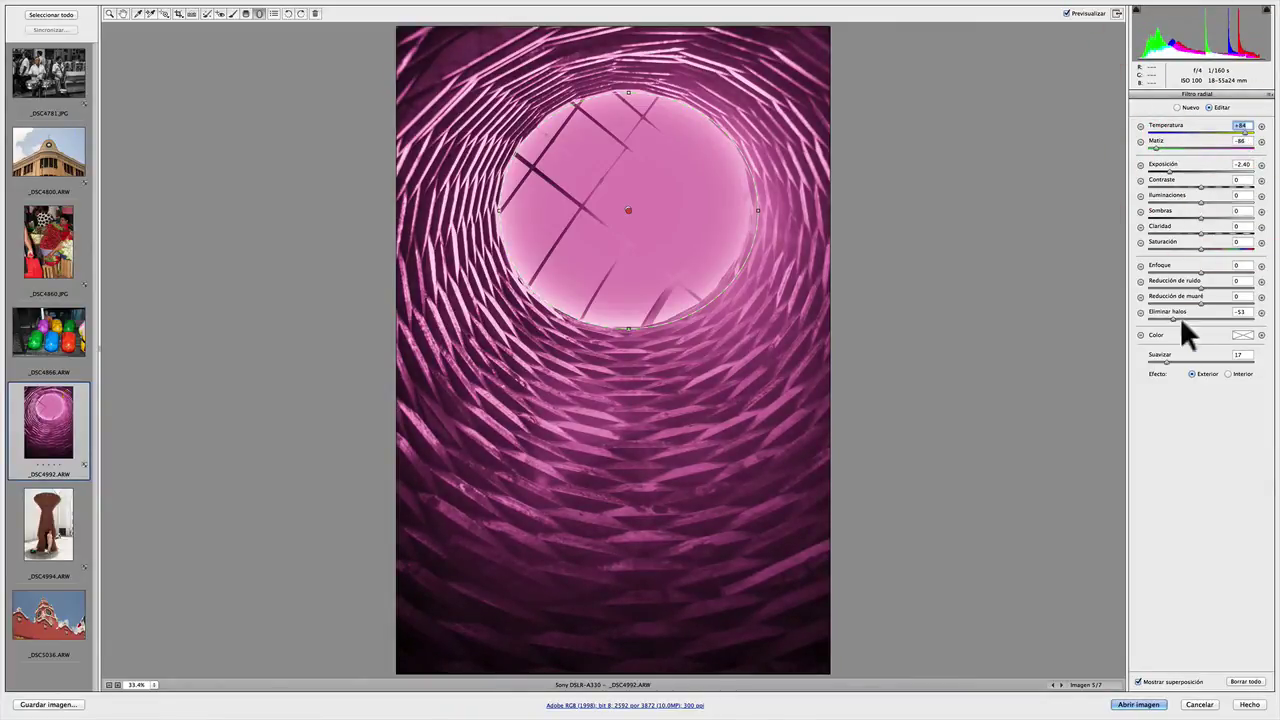
Tint the outer radial filter yellow (Hue 66, Saturation 76) so the tunnel walls turn olive green
{"action": "left_click", "coordinate": [1241, 337]}
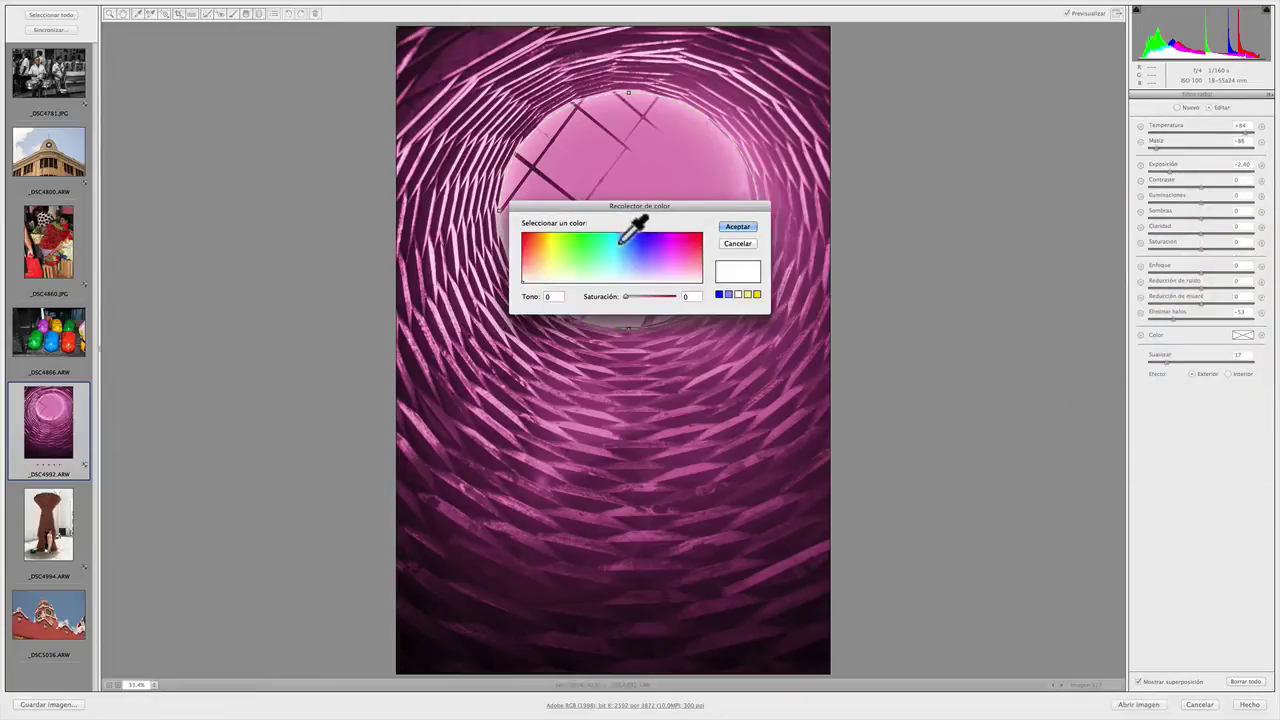
{"action": "left_click", "coordinate": [555, 244]}
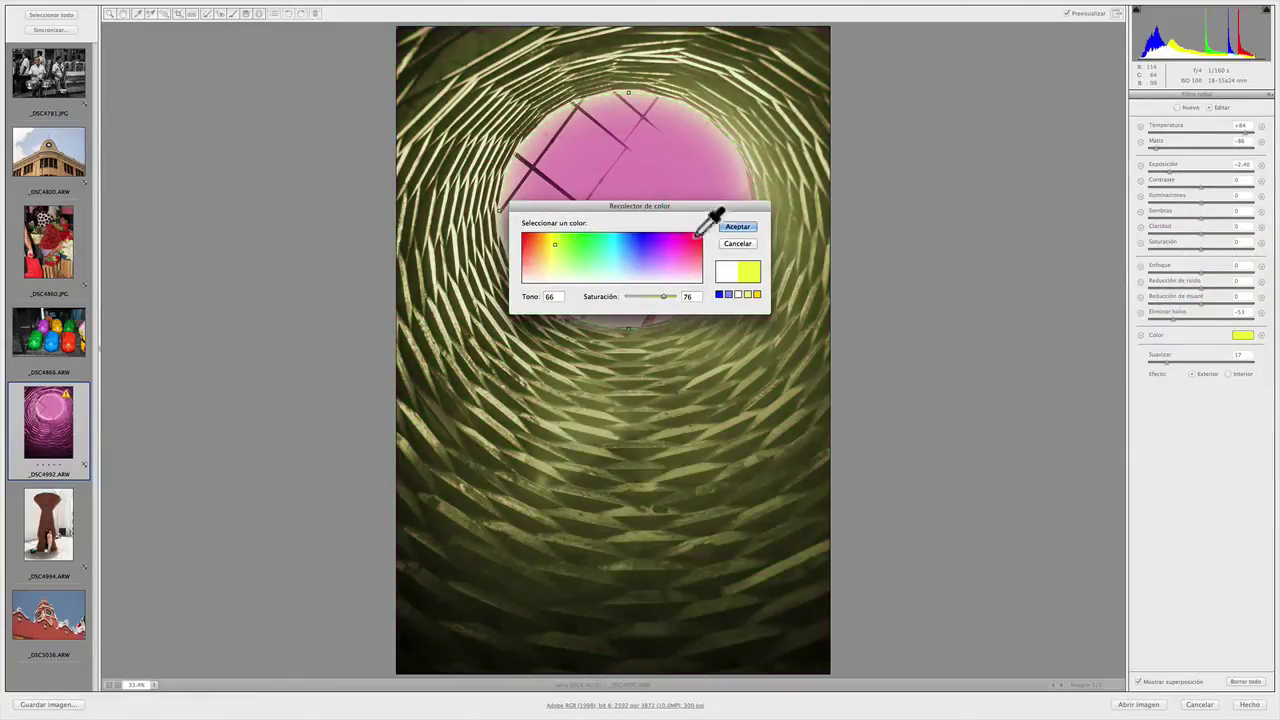
{"action": "left_click", "coordinate": [735, 226]}
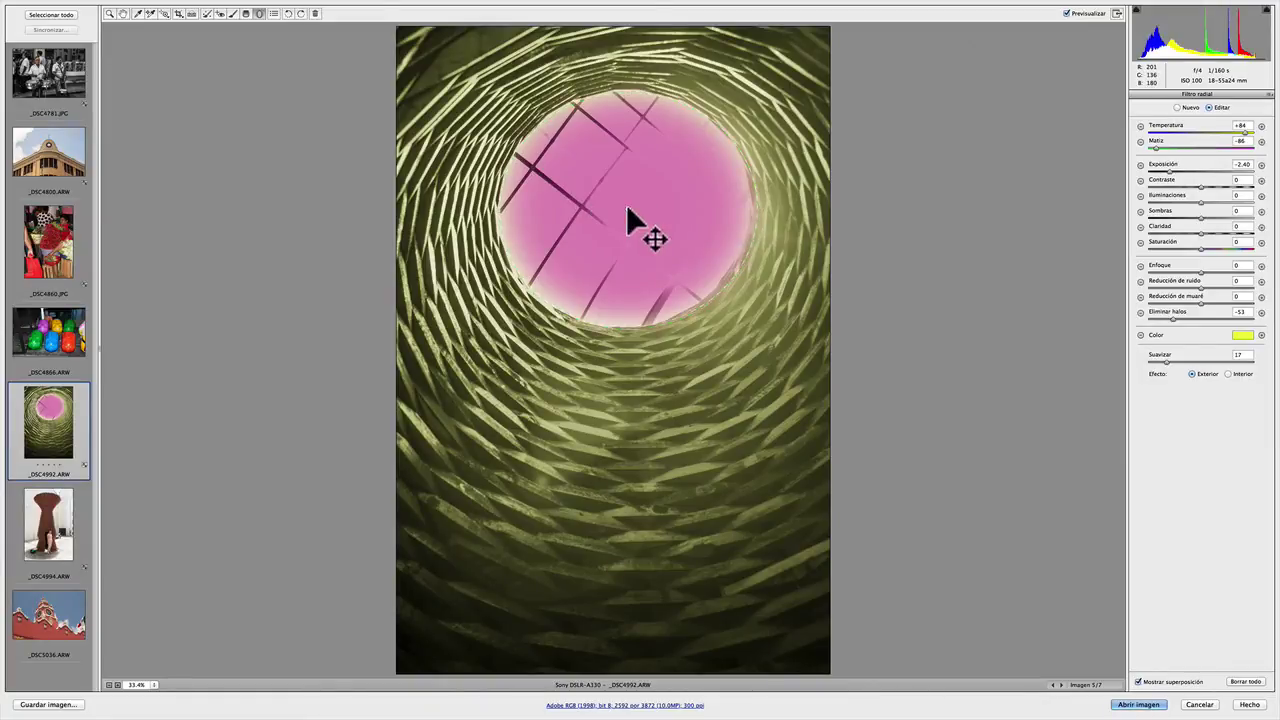
Set the skylight filter's Feather to 0 for a hard edge and hide the filter overlay
{"action": "left_click", "coordinate": [626, 207]}
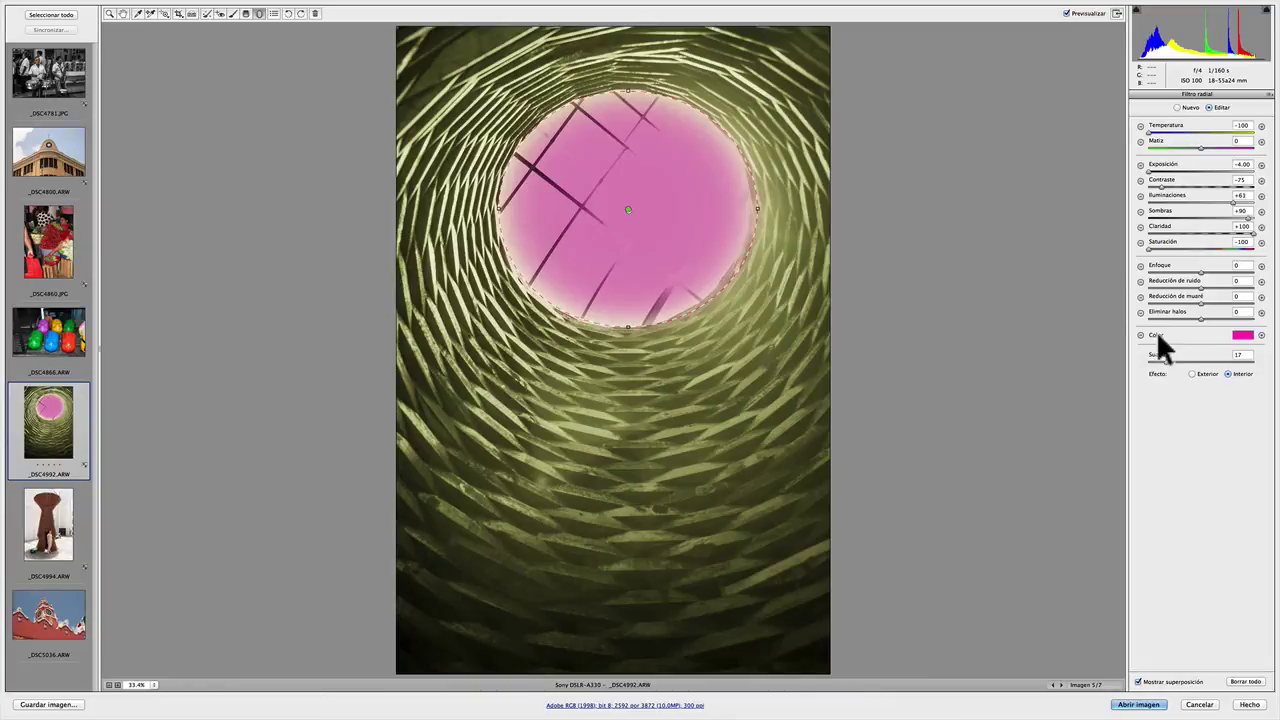
{"action": "mouse_move", "coordinate": [1167, 362]}
{"action": "left_mouse_down"}
{"action": "mouse_move", "coordinate": [1260, 374]}
{"action": "mouse_move", "coordinate": [1111, 365]}
{"action": "left_mouse_up"}
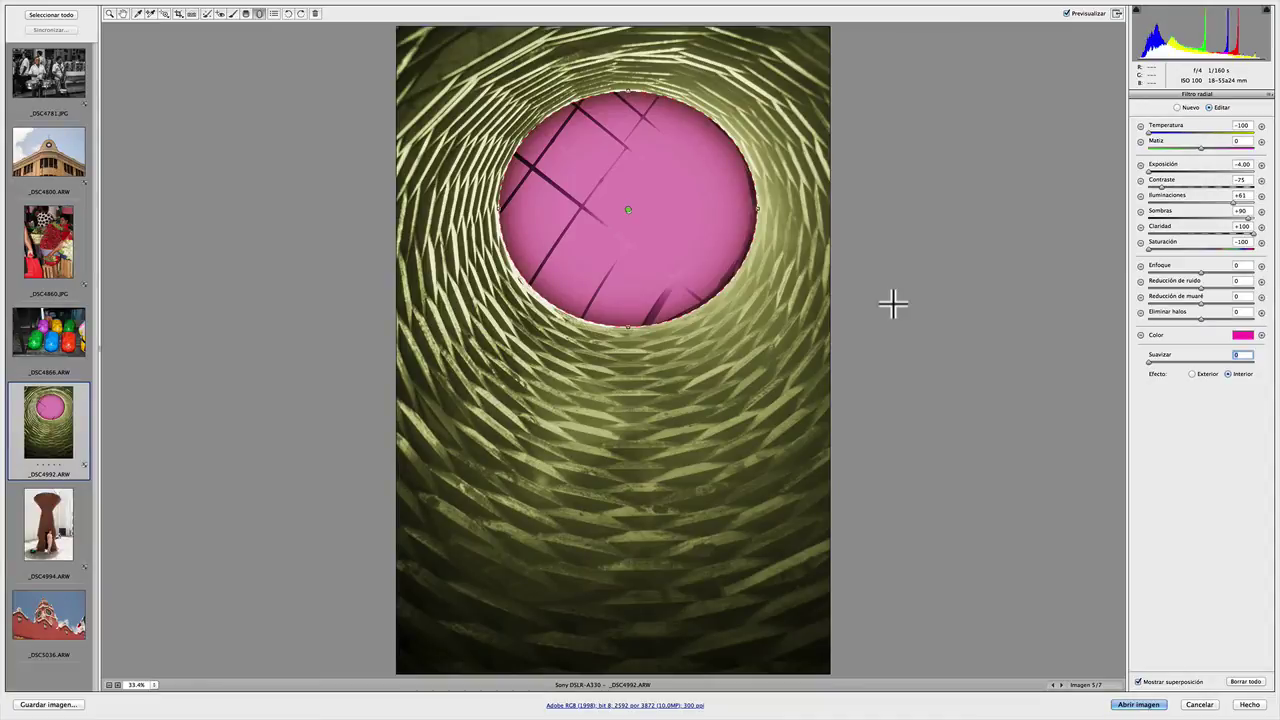
{"action": "key", "text": "v"}
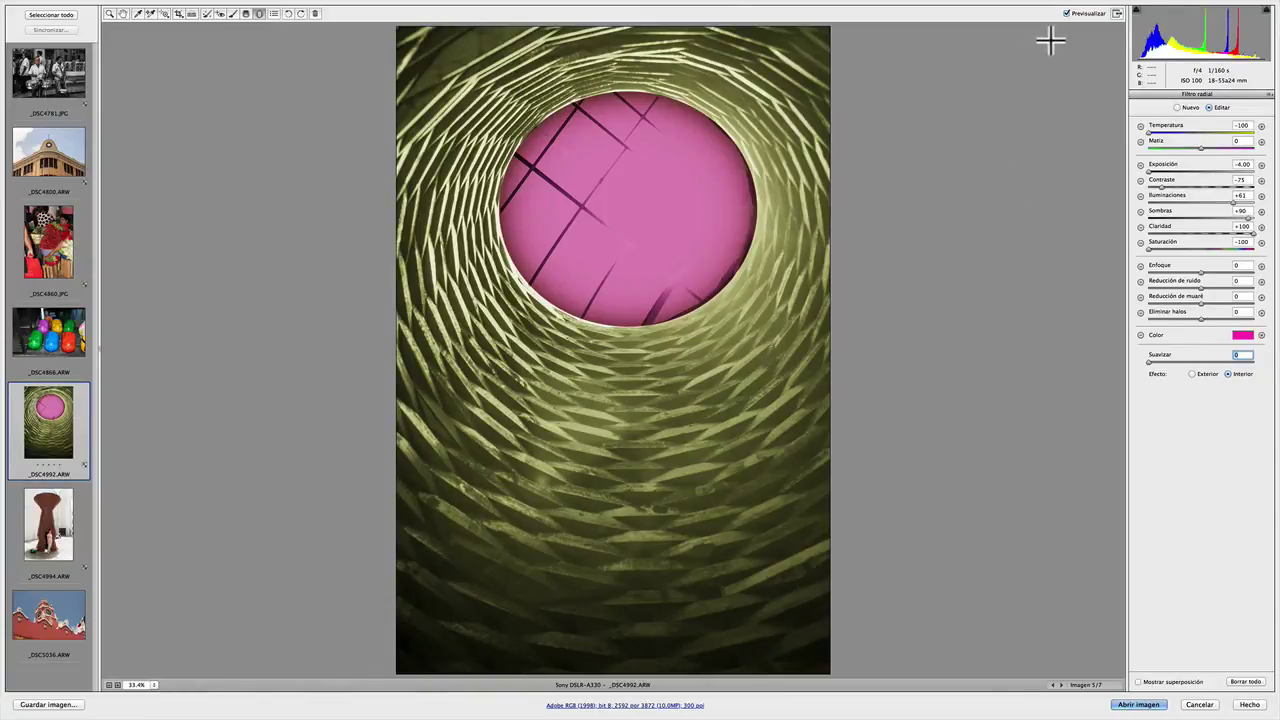
{"action": "left_click", "coordinate": [1066, 13]}
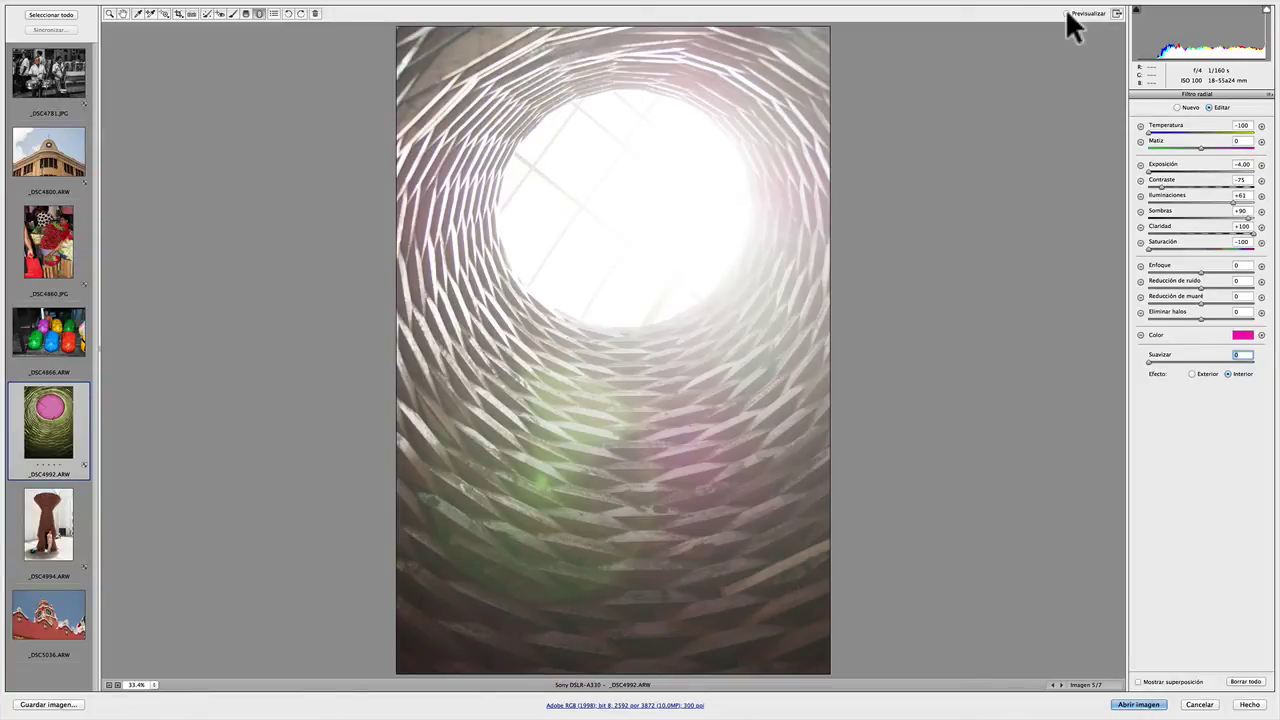
{"action": "left_click", "coordinate": [1066, 13]}
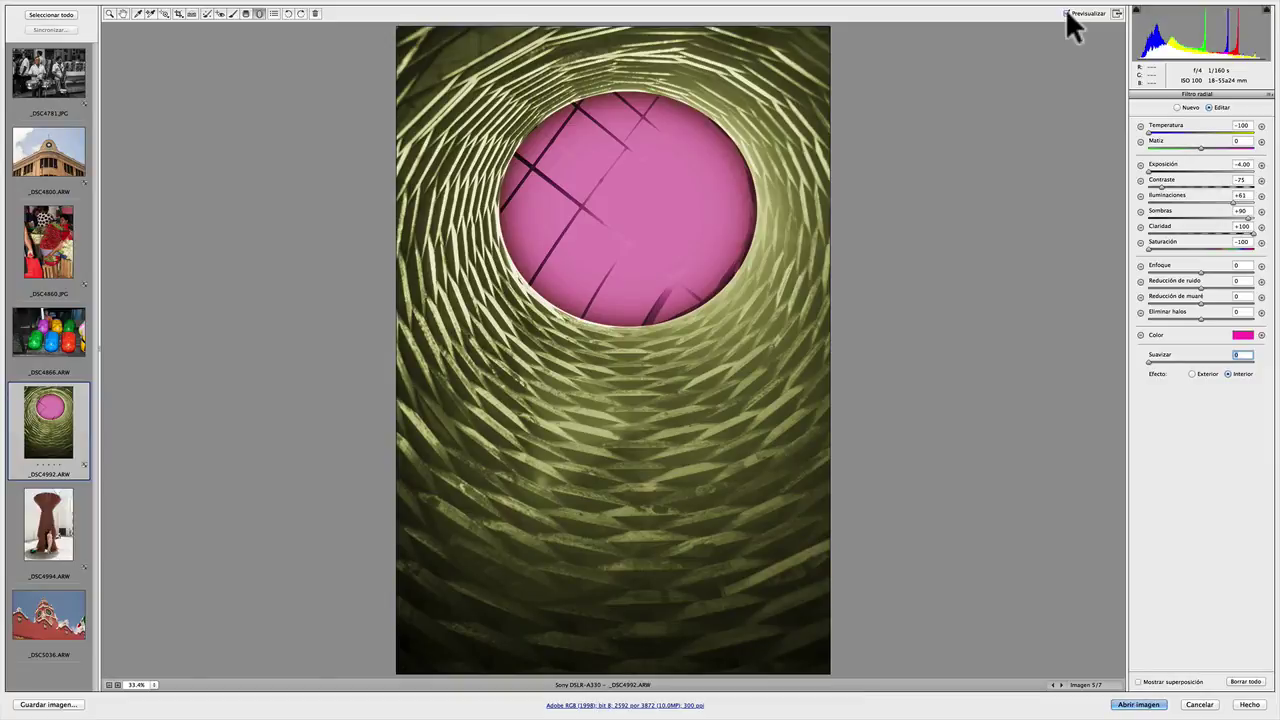
{"action": "left_click", "coordinate": [260, 14]}
Browse the filmstrip photos _DSC5036, _DSC4994, _DSC4992 and _DSC4860
{"action": "left_click", "coordinate": [48, 618]}
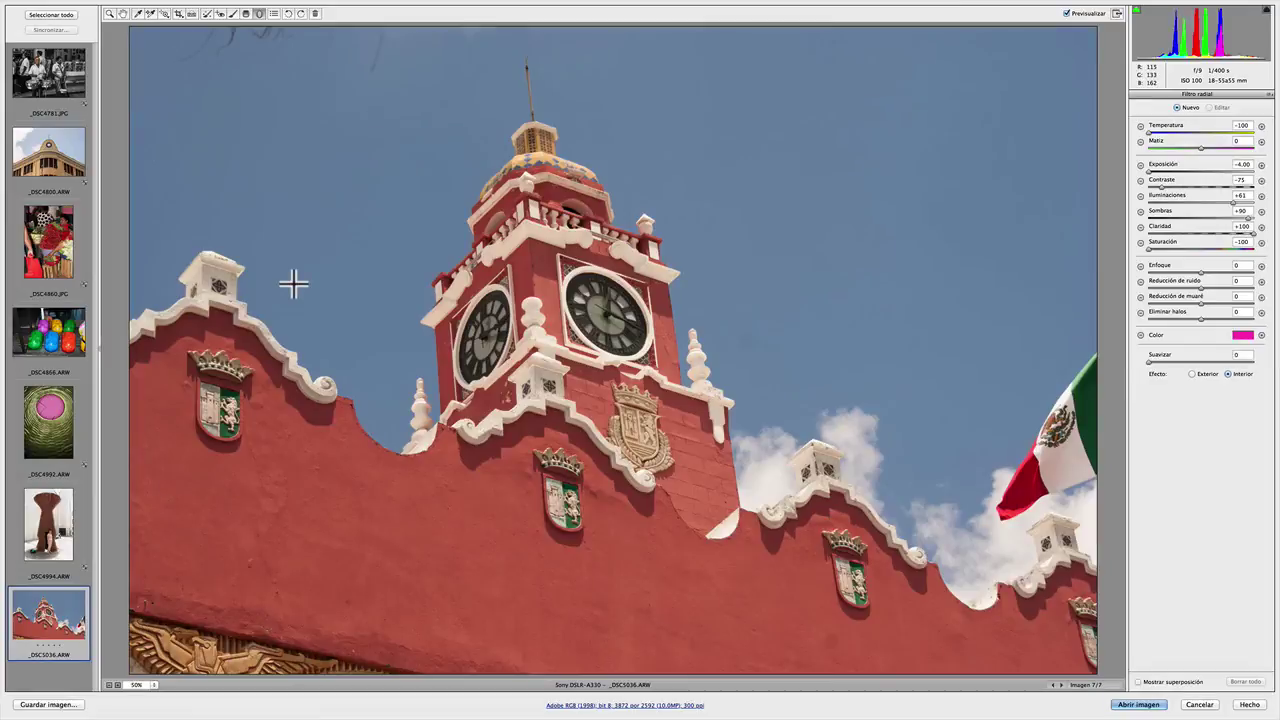
{"action": "left_click", "coordinate": [50, 510]}
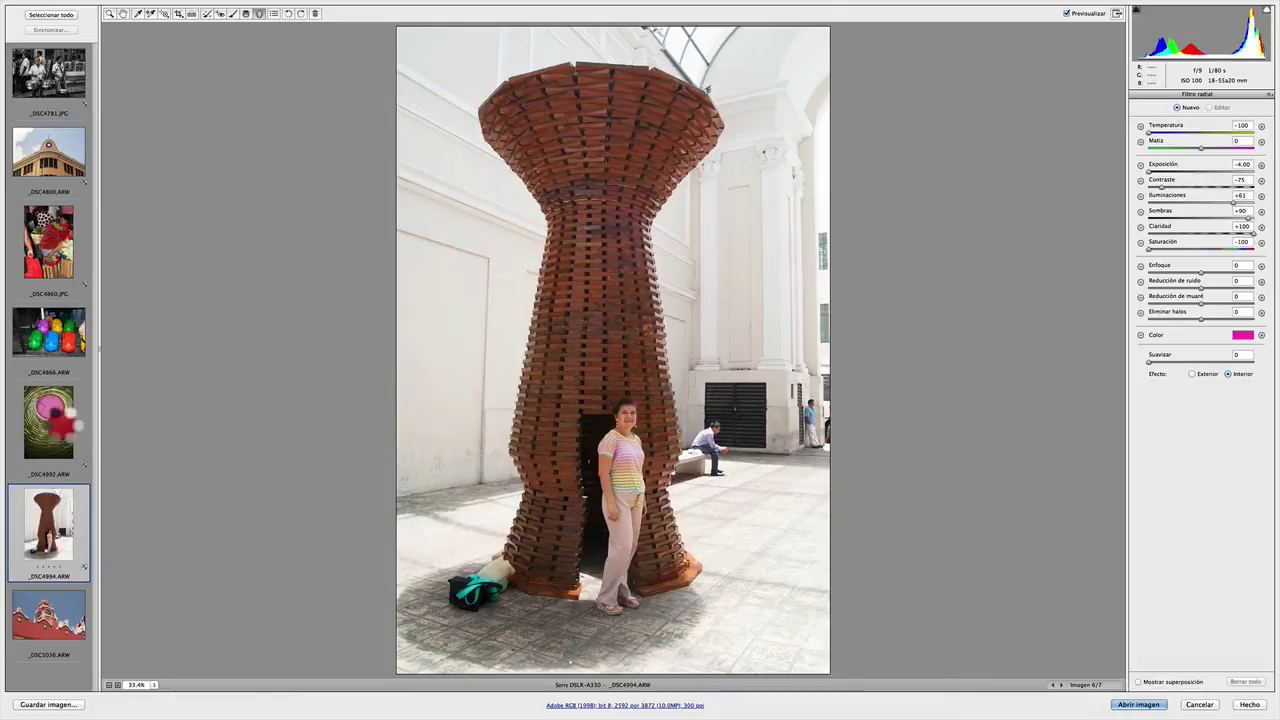
{"action": "left_click", "coordinate": [55, 420]}
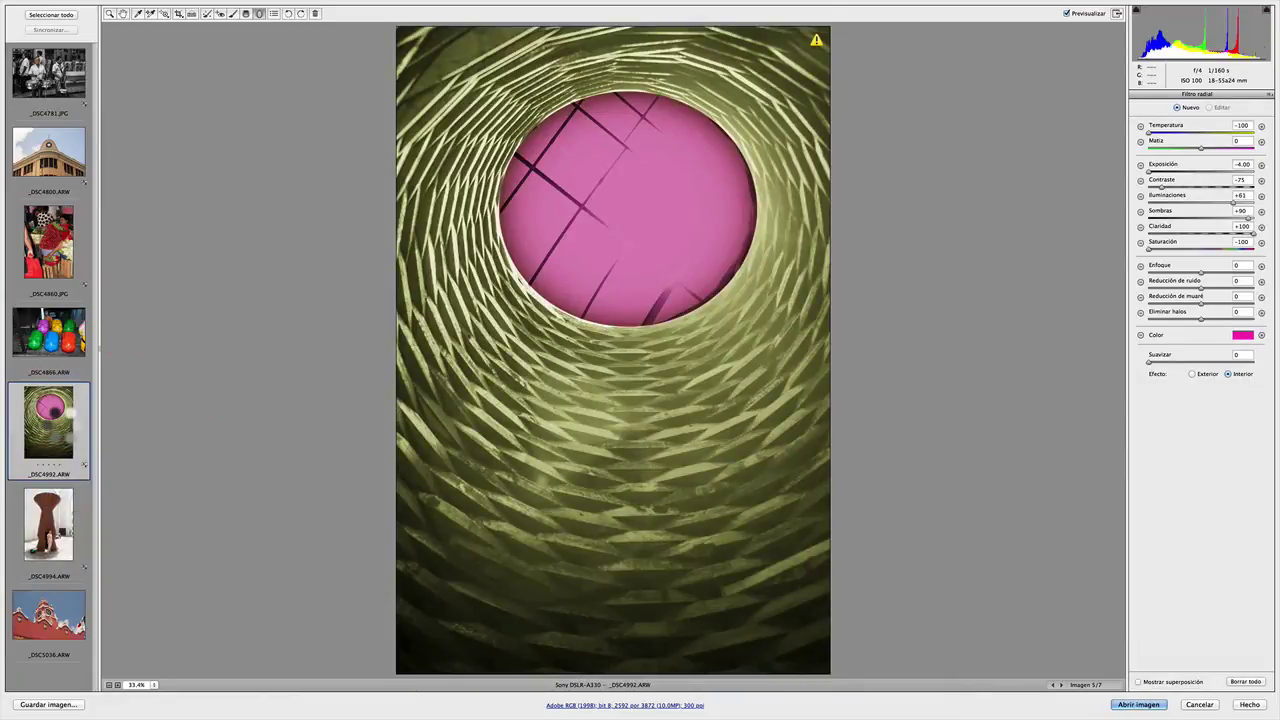
{"action": "left_click", "coordinate": [55, 240]}
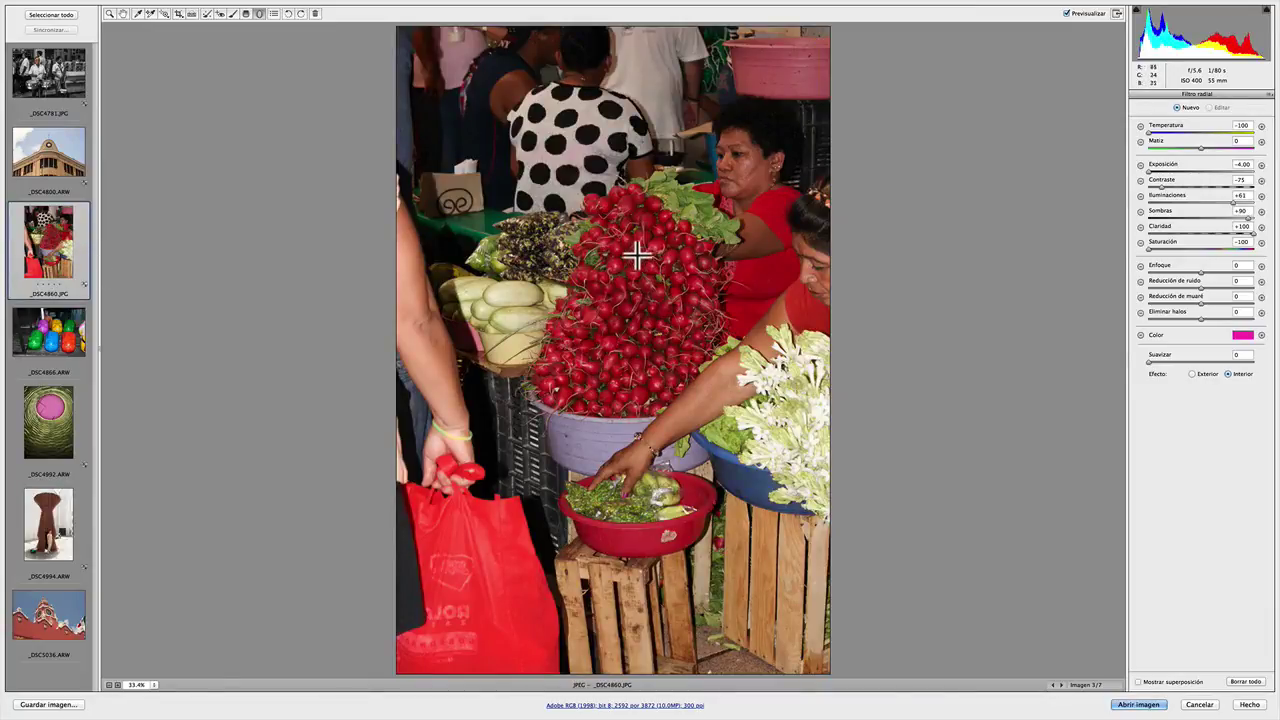
Compare the market photo with and without its adjustments, then switch to _DSC4800.ARW
{"action": "left_click", "coordinate": [1066, 13]}
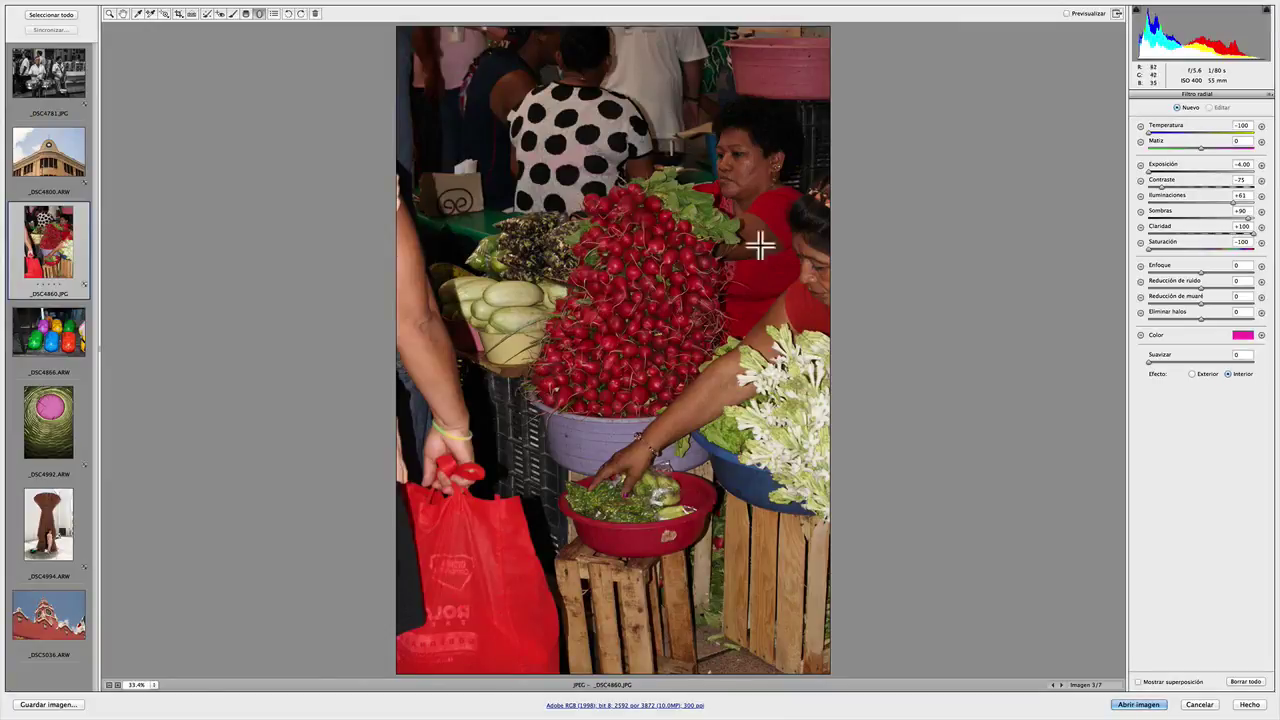
{"action": "left_click", "coordinate": [1066, 13]}
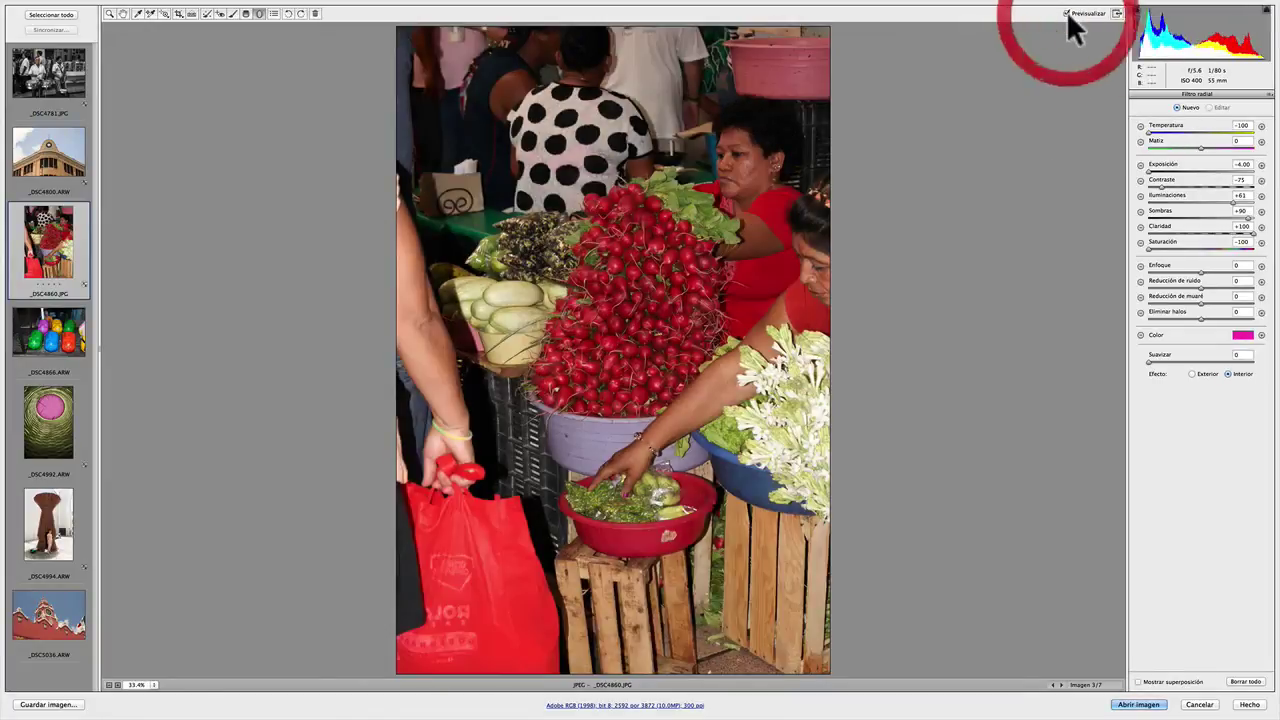
{"action": "left_click", "coordinate": [49, 155]}
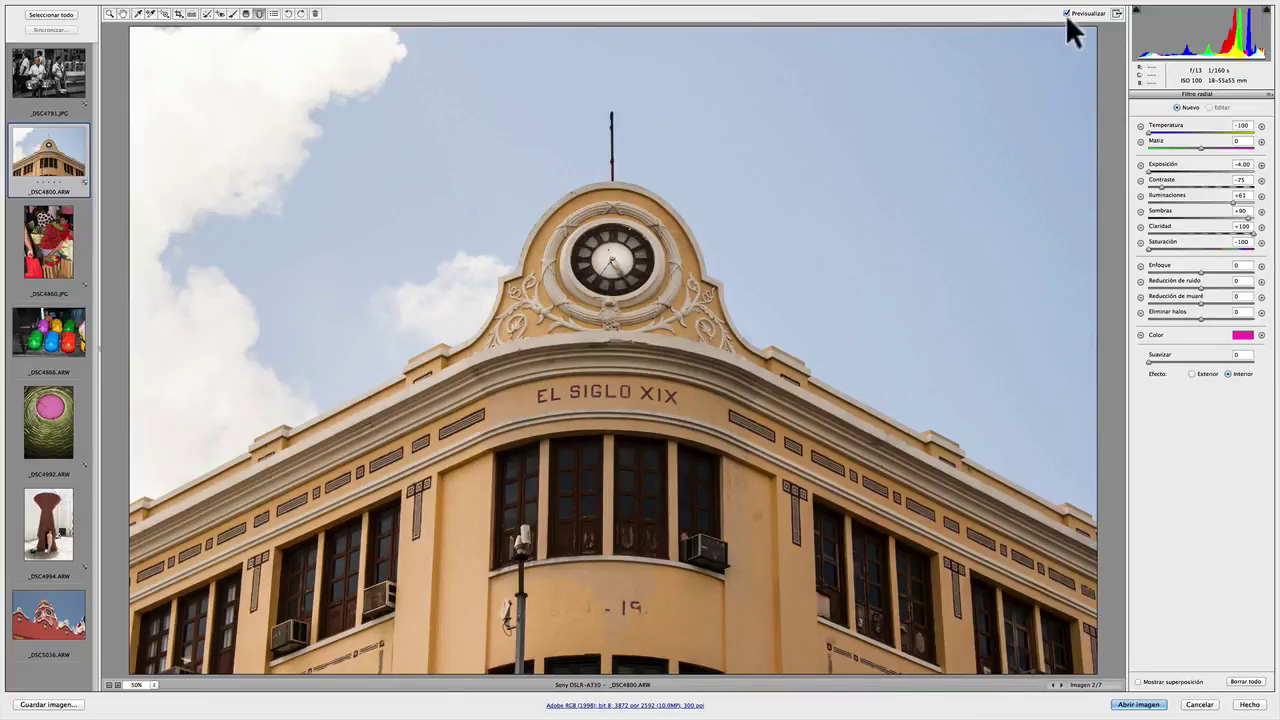
Compare _DSC4800 before and after its edits, view _DSC4781.JPG, then return to tunnel photo _DSC4992.ARW
{"action": "left_click", "coordinate": [1067, 14]}
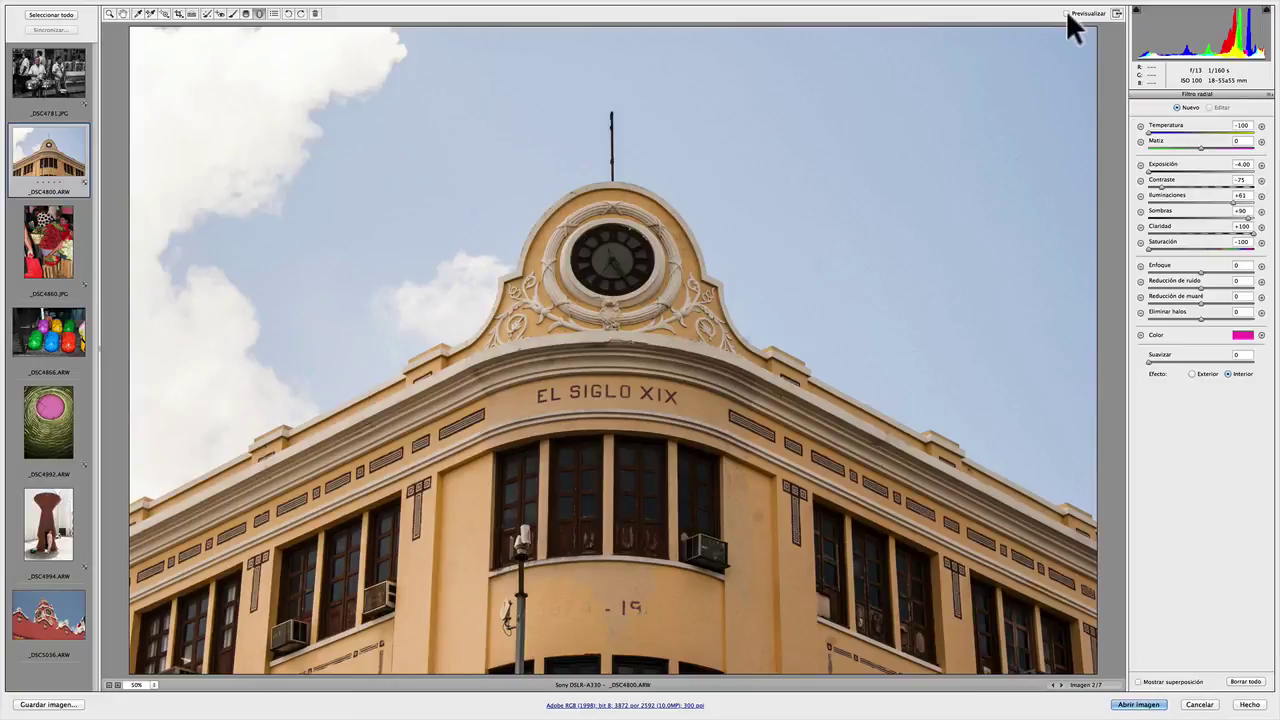
{"action": "left_click", "coordinate": [1067, 14]}
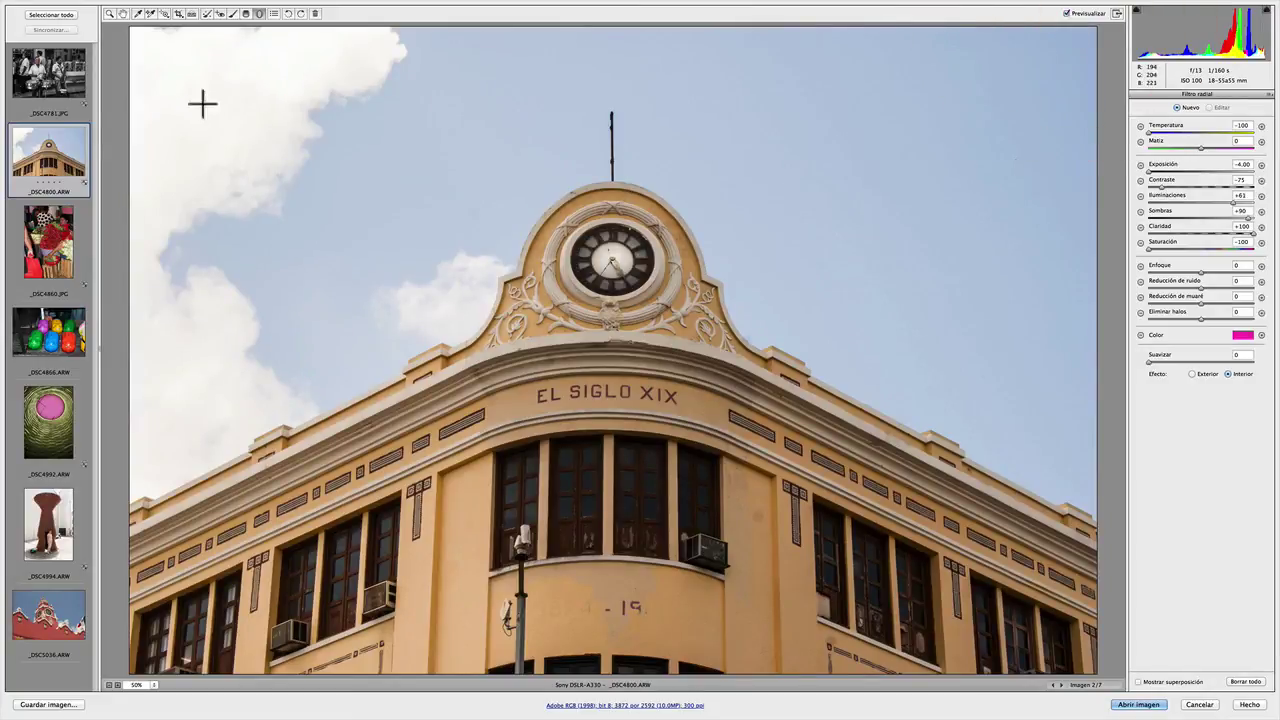
{"action": "left_click", "coordinate": [55, 78]}
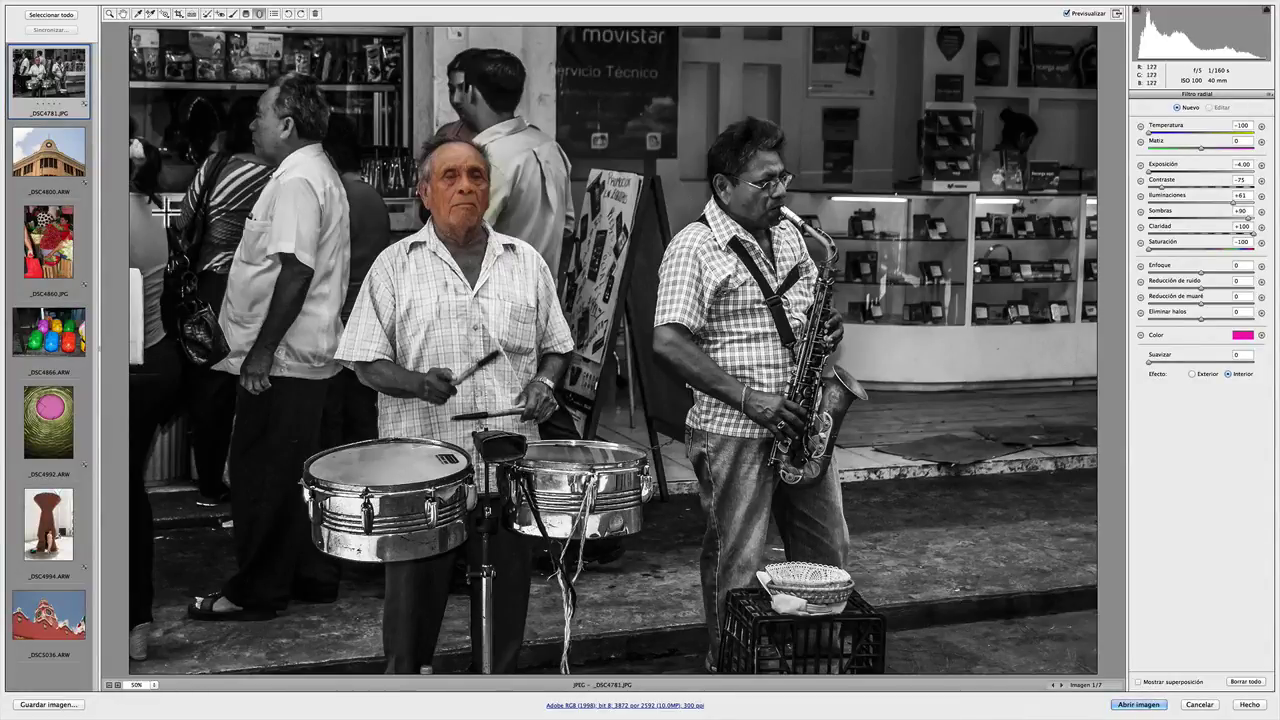
{"action": "left_click", "coordinate": [80, 405]}
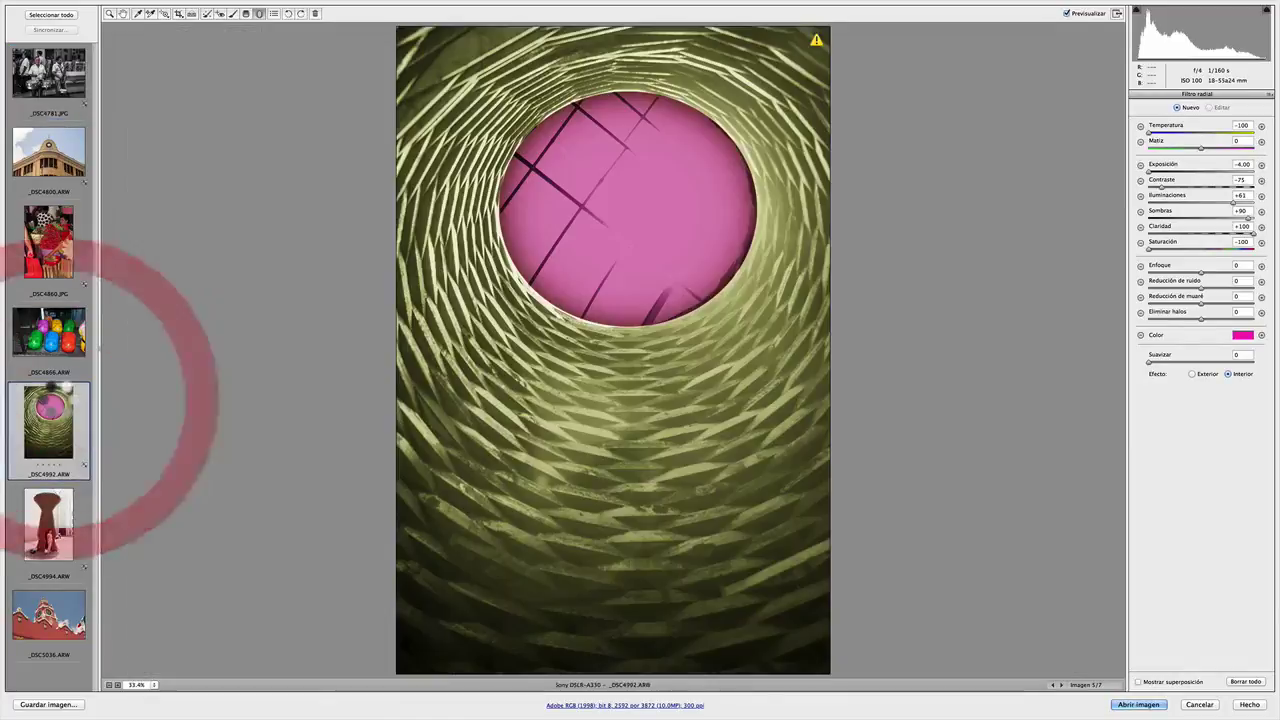